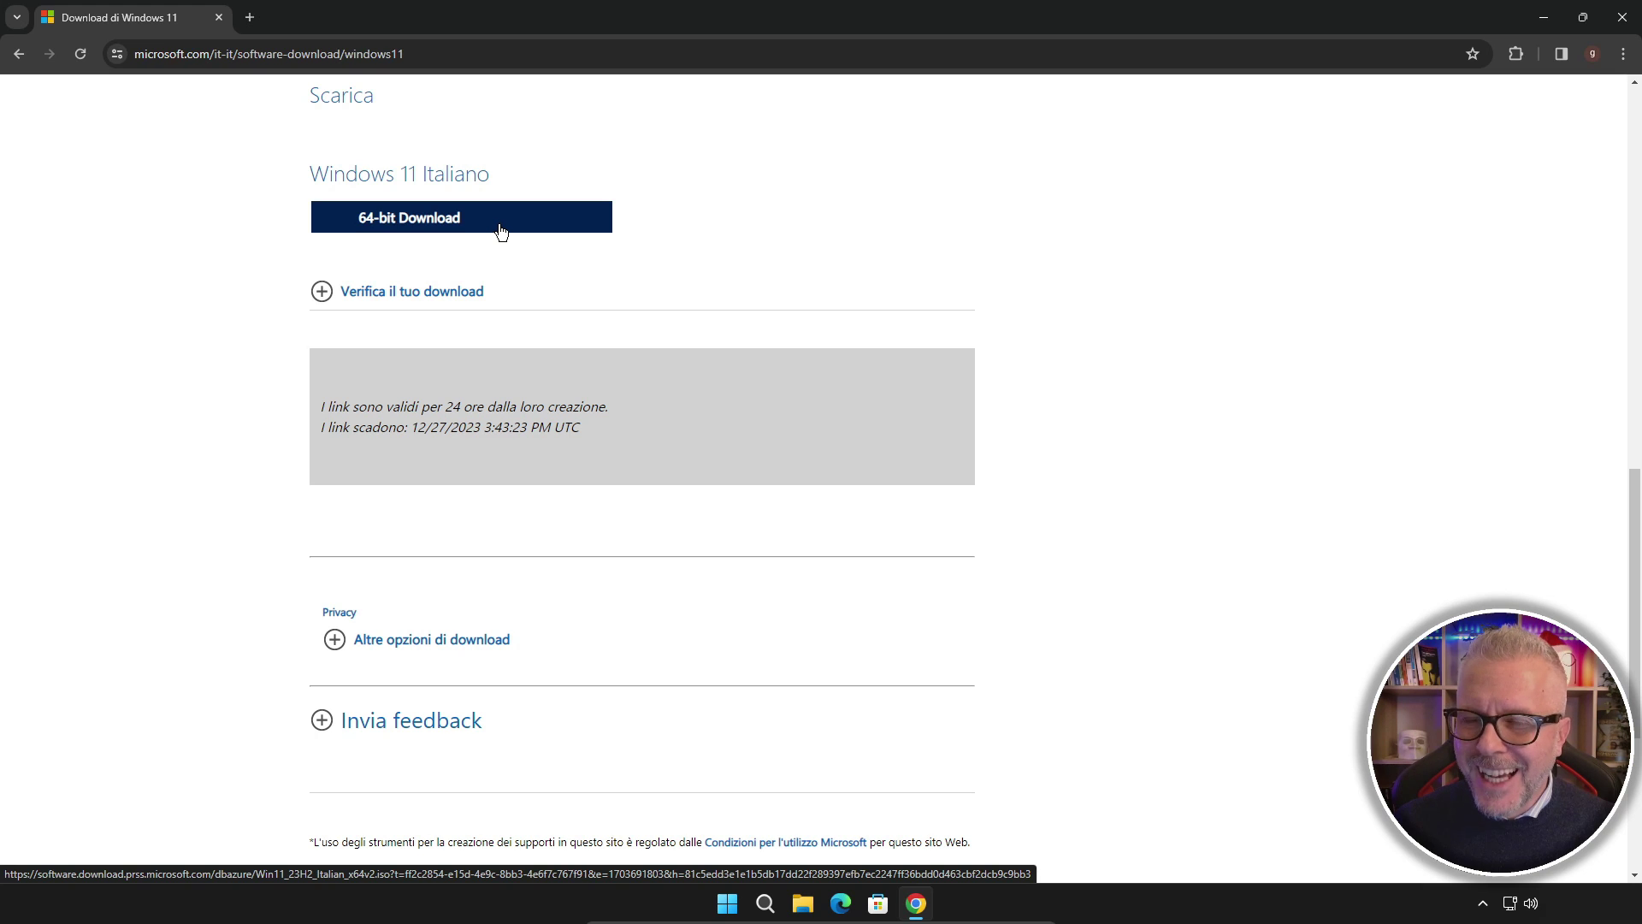
# Download the 64-bit Windows 11 Italiano ISO and show the downloaded file in its folder
pyautogui.click(501, 224)
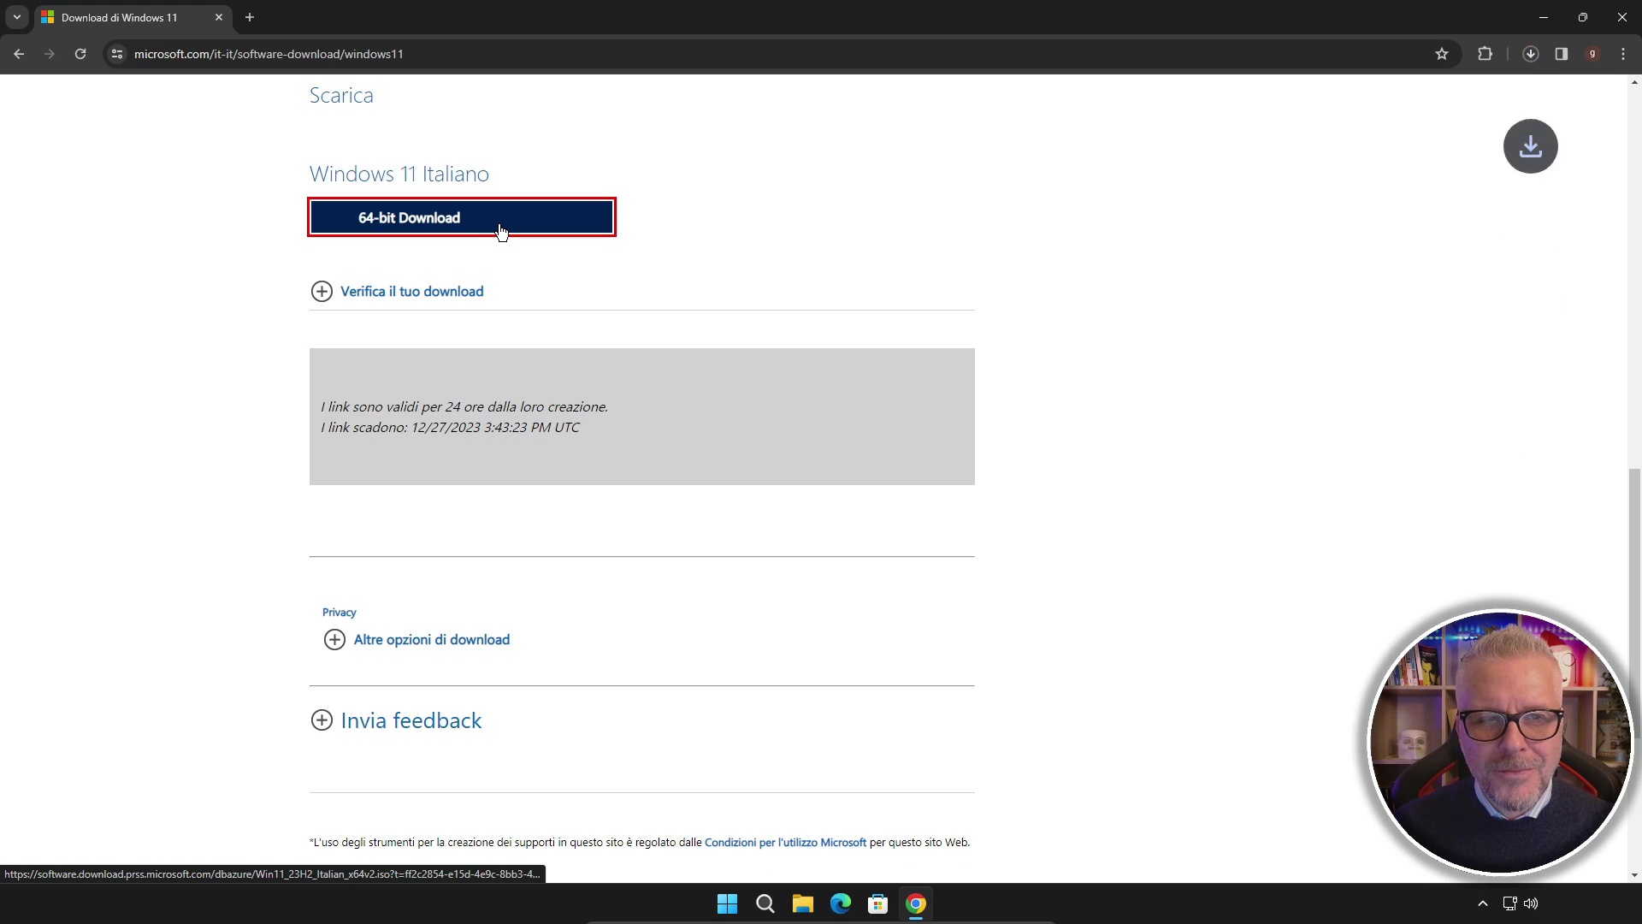
pyautogui.click(1530, 53)
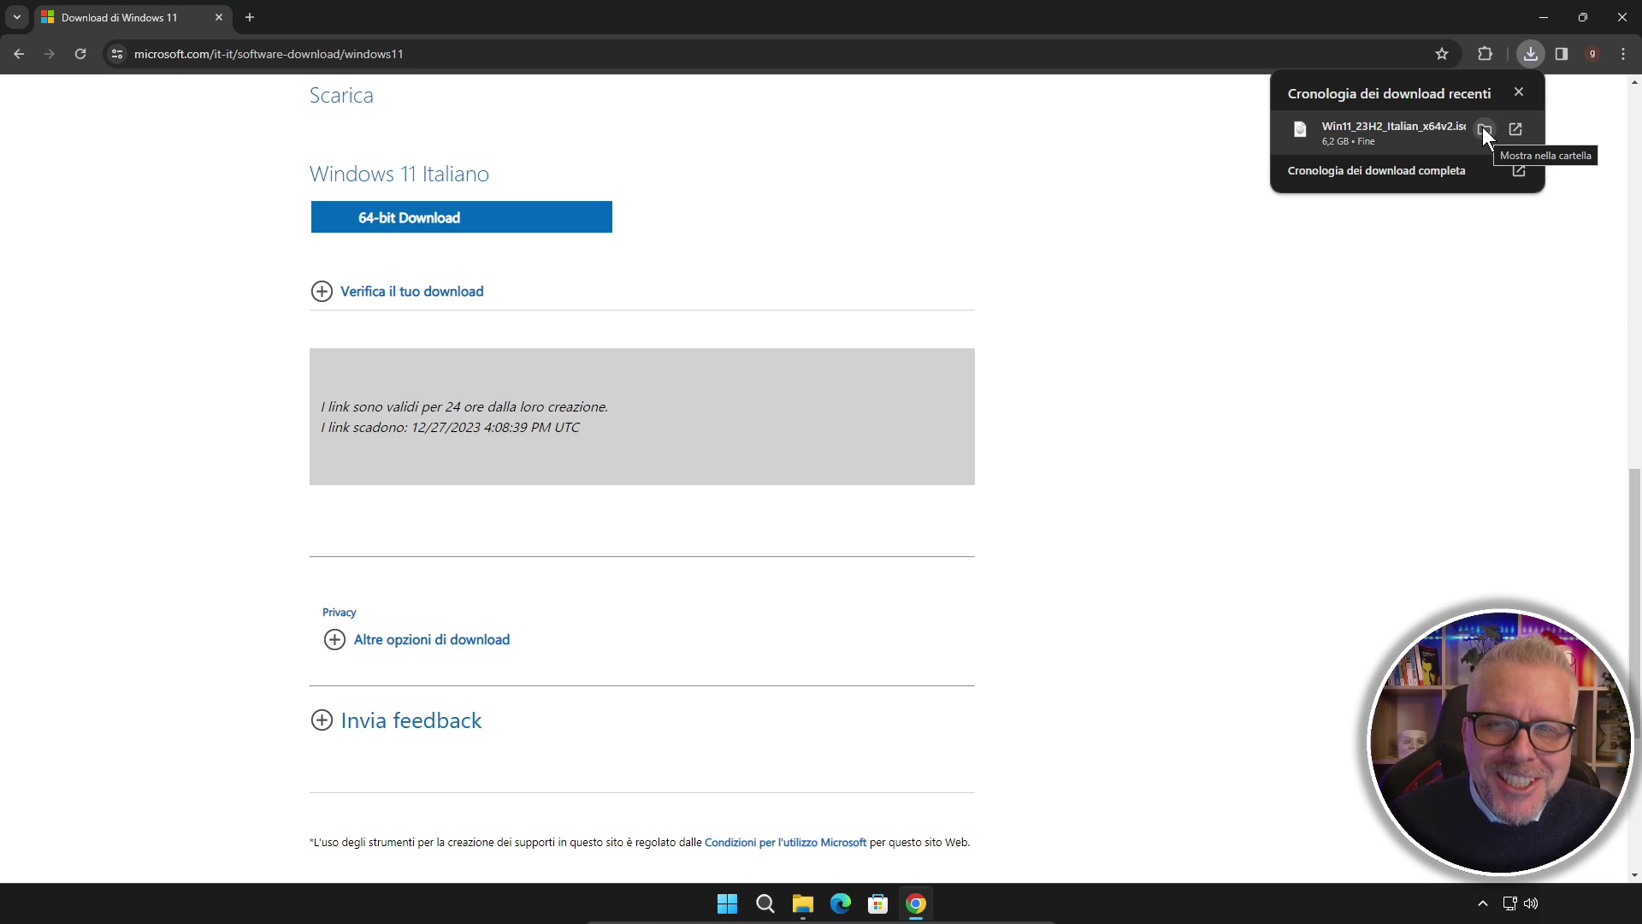
pyautogui.click(1484, 128)
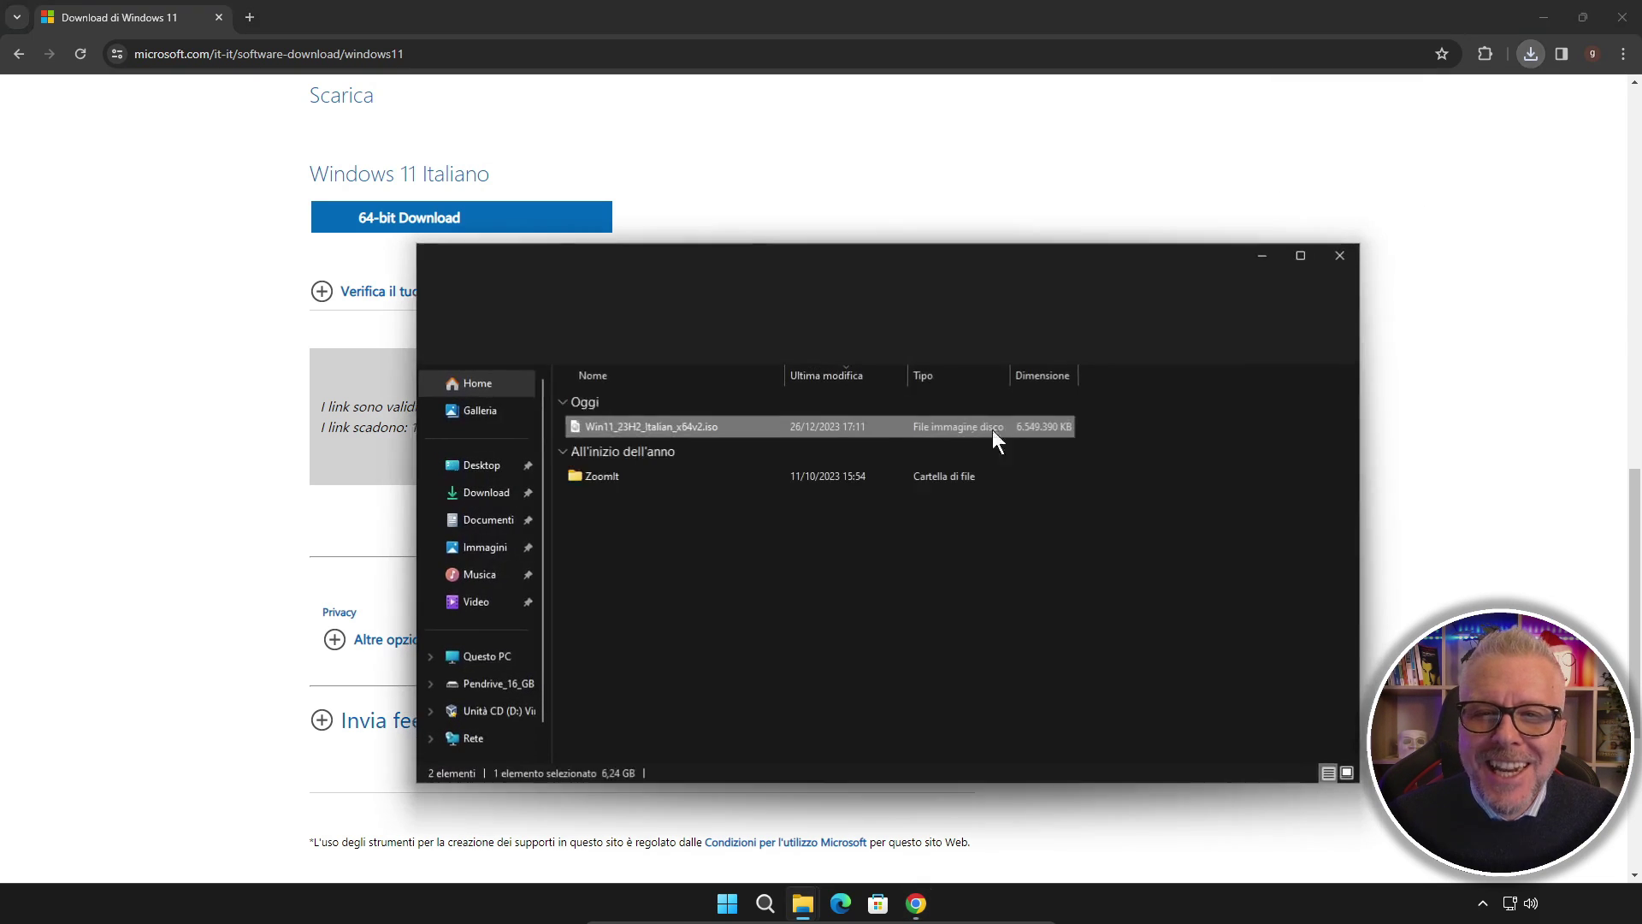
# Close the browser, move Win11_23H2_Italian_x64v2.iso from the Download folder to the desktop and close the folder window
pyautogui.click(1622, 19)
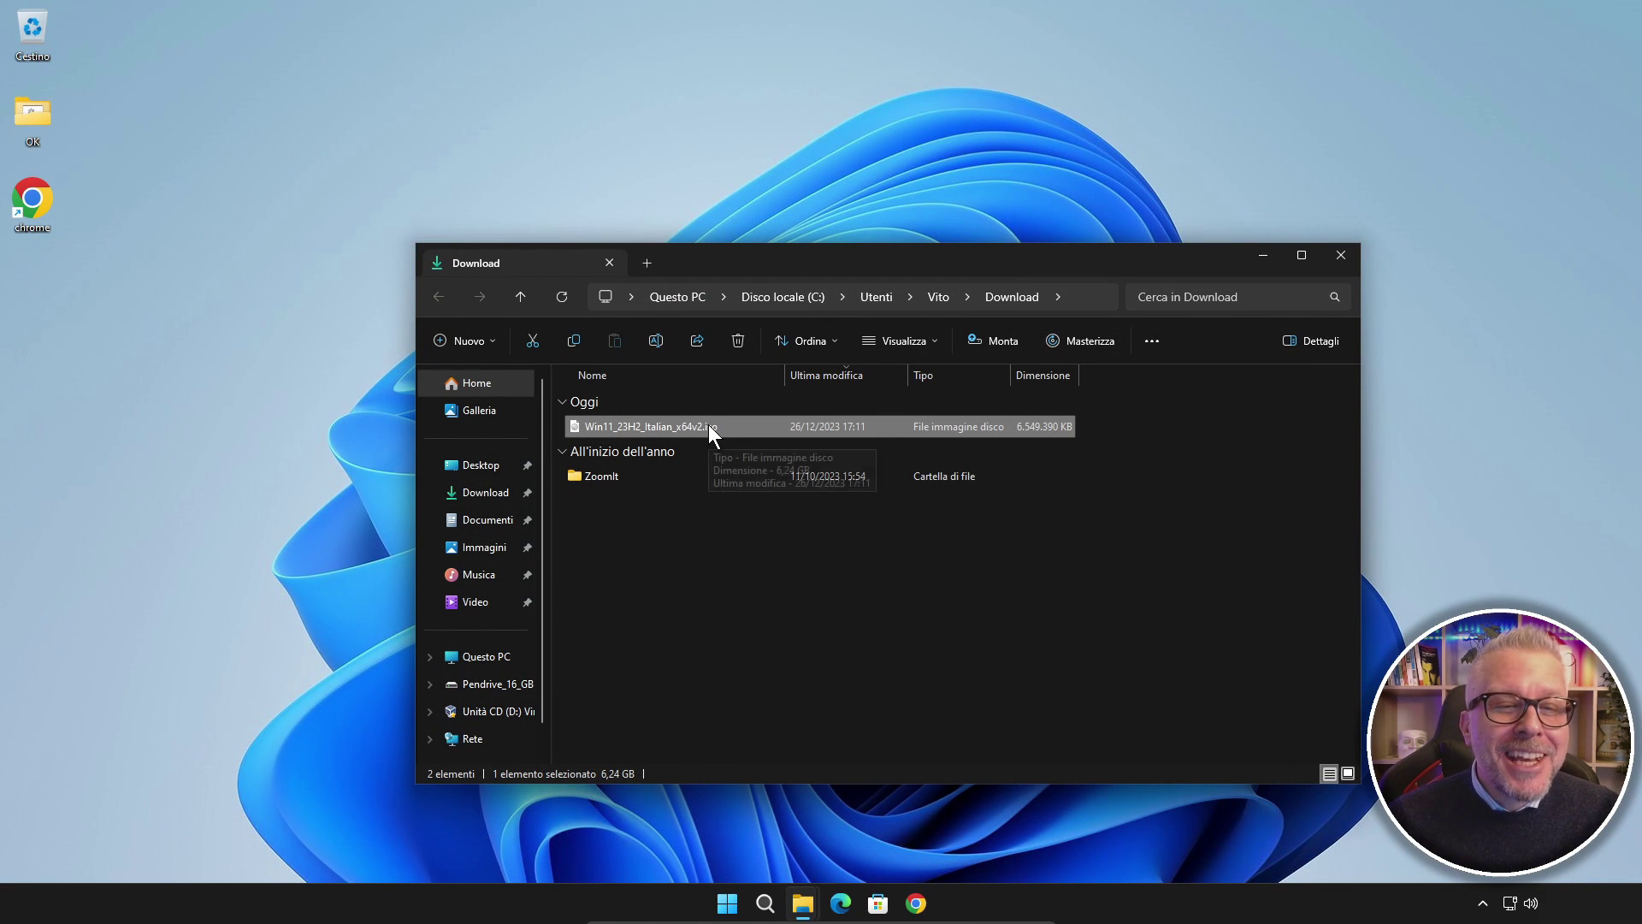
pyautogui.moveTo(708, 427); pyautogui.dragTo(38, 361)
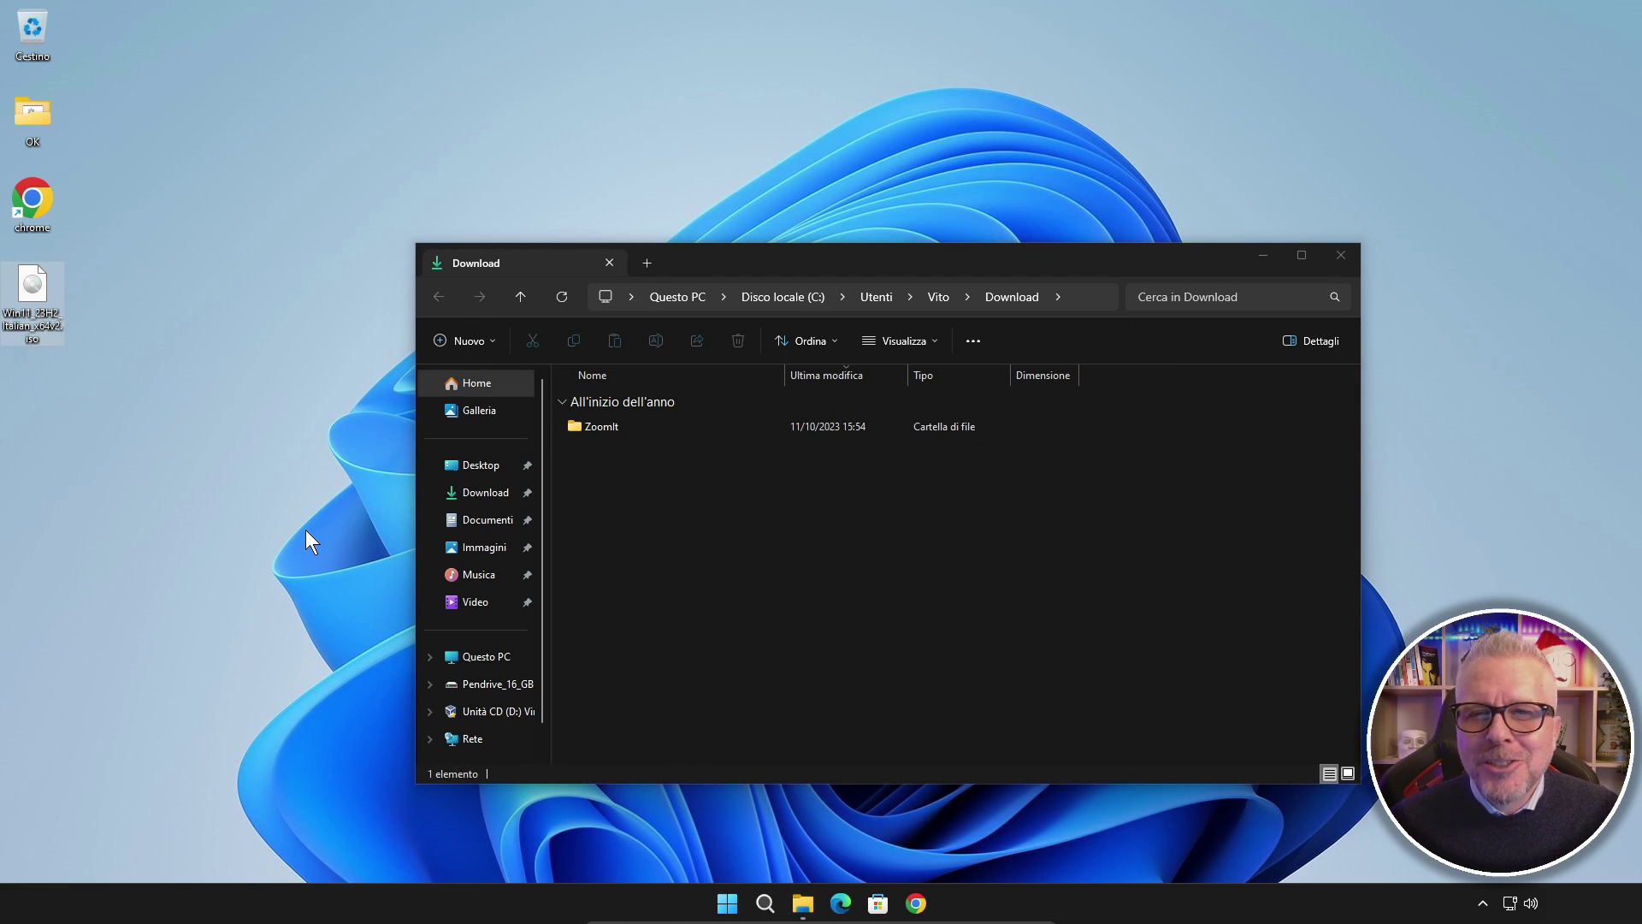
pyautogui.click(1337, 256)
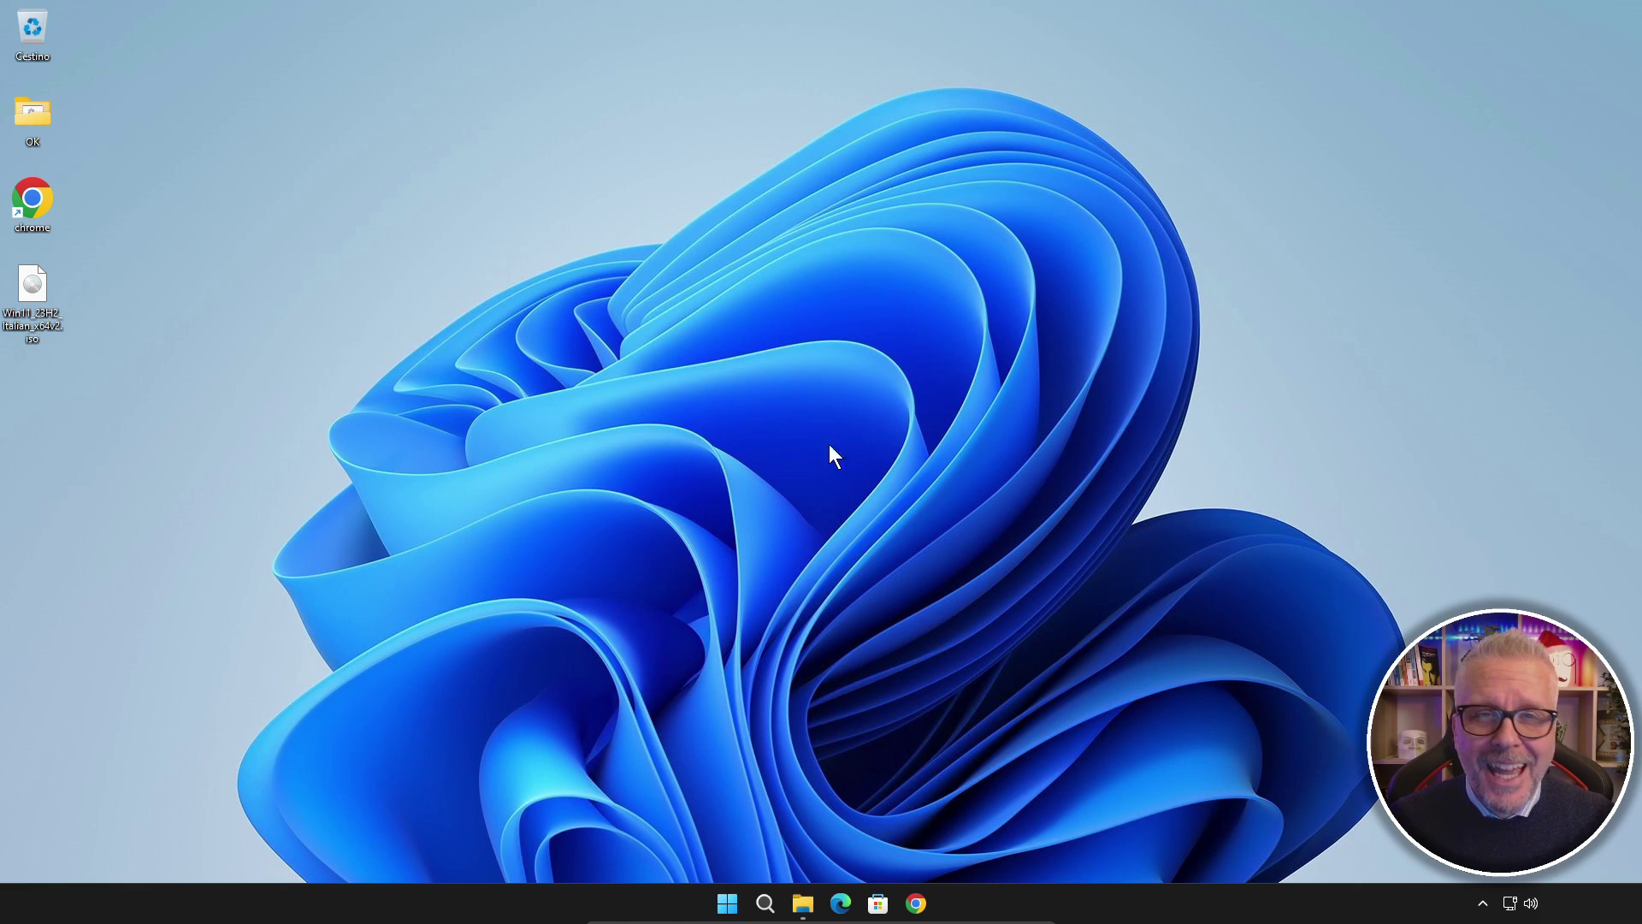
pyautogui.click(513, 466)
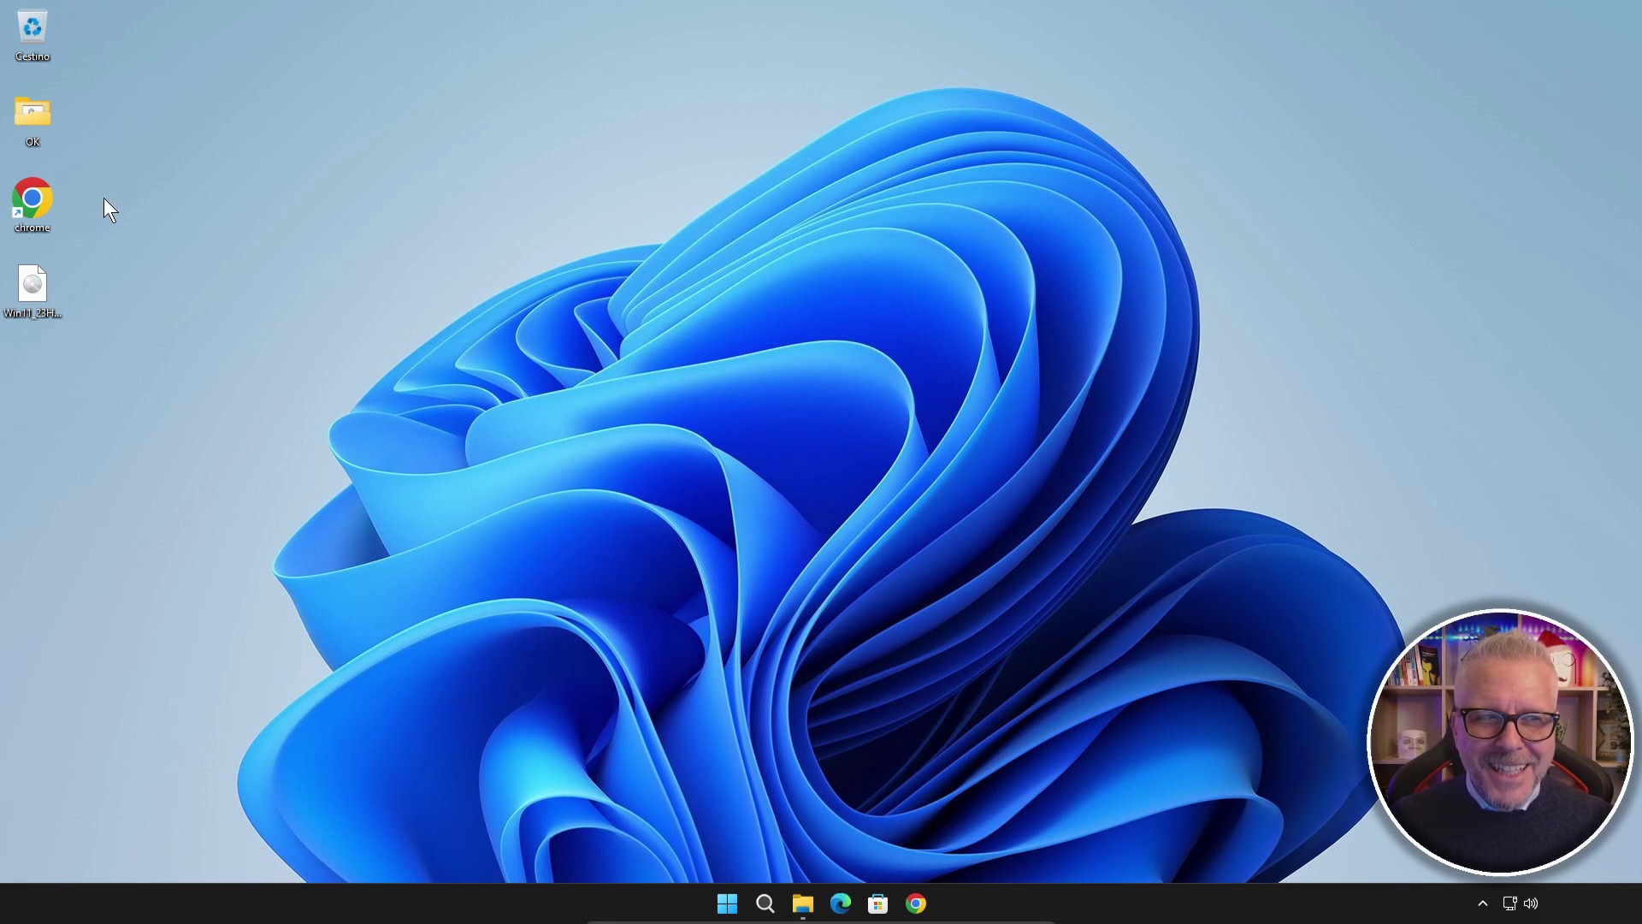
# Open Chrome, search Google for "gentiluomo digitale" and open the Gentiluomo Digitale home page
pyautogui.doubleClick(35, 198)
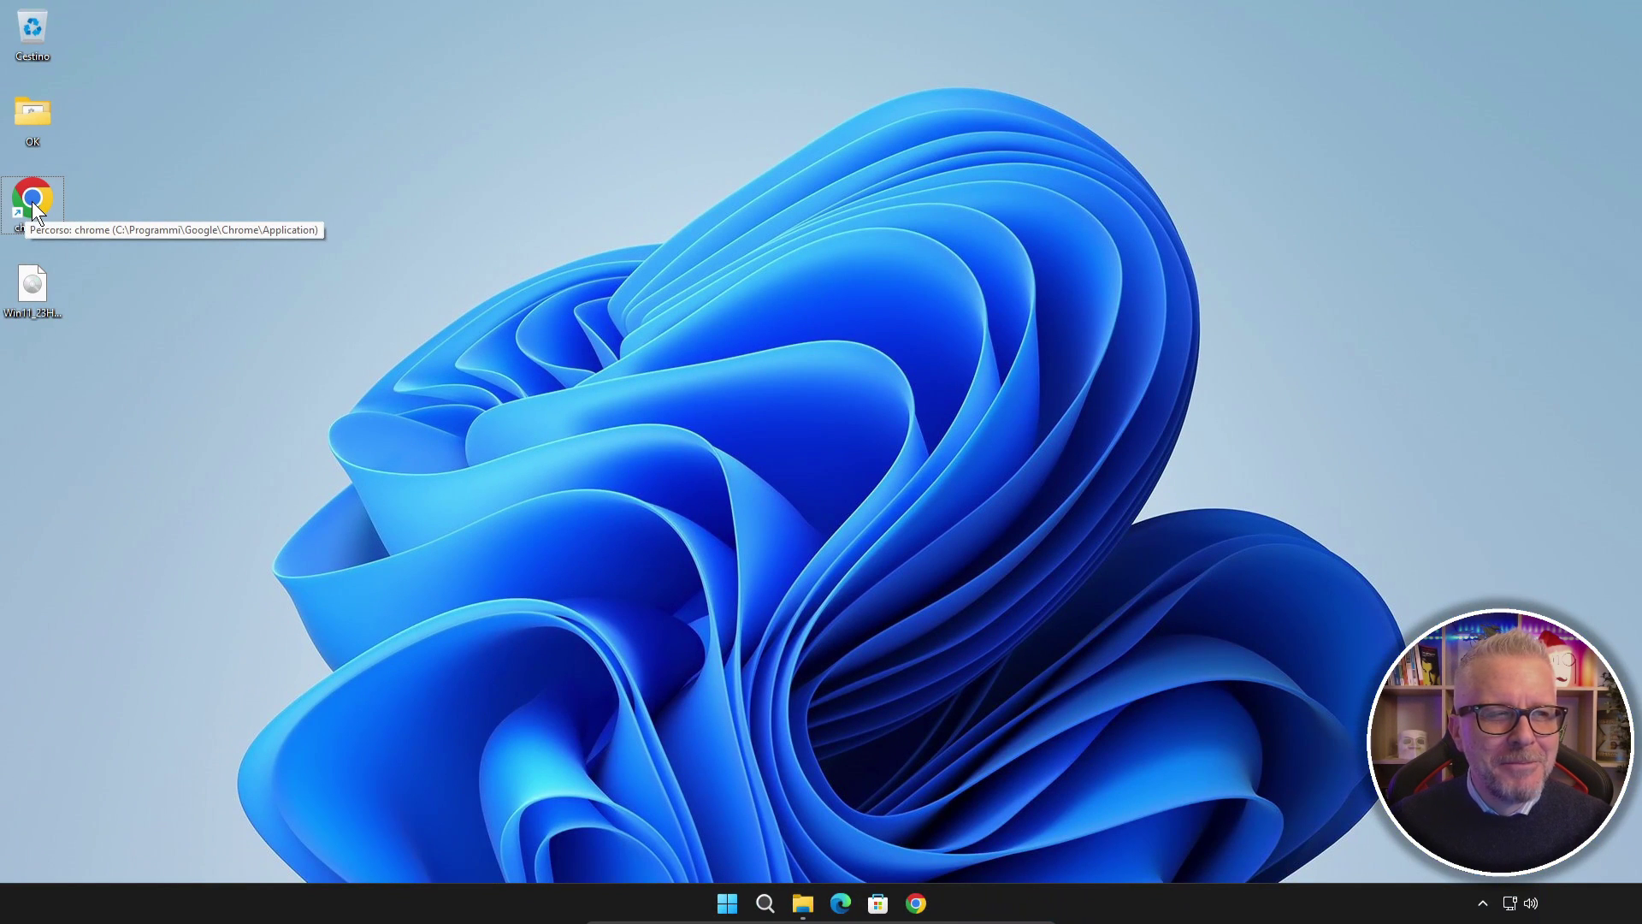
pyautogui.doubleClick(33, 200)
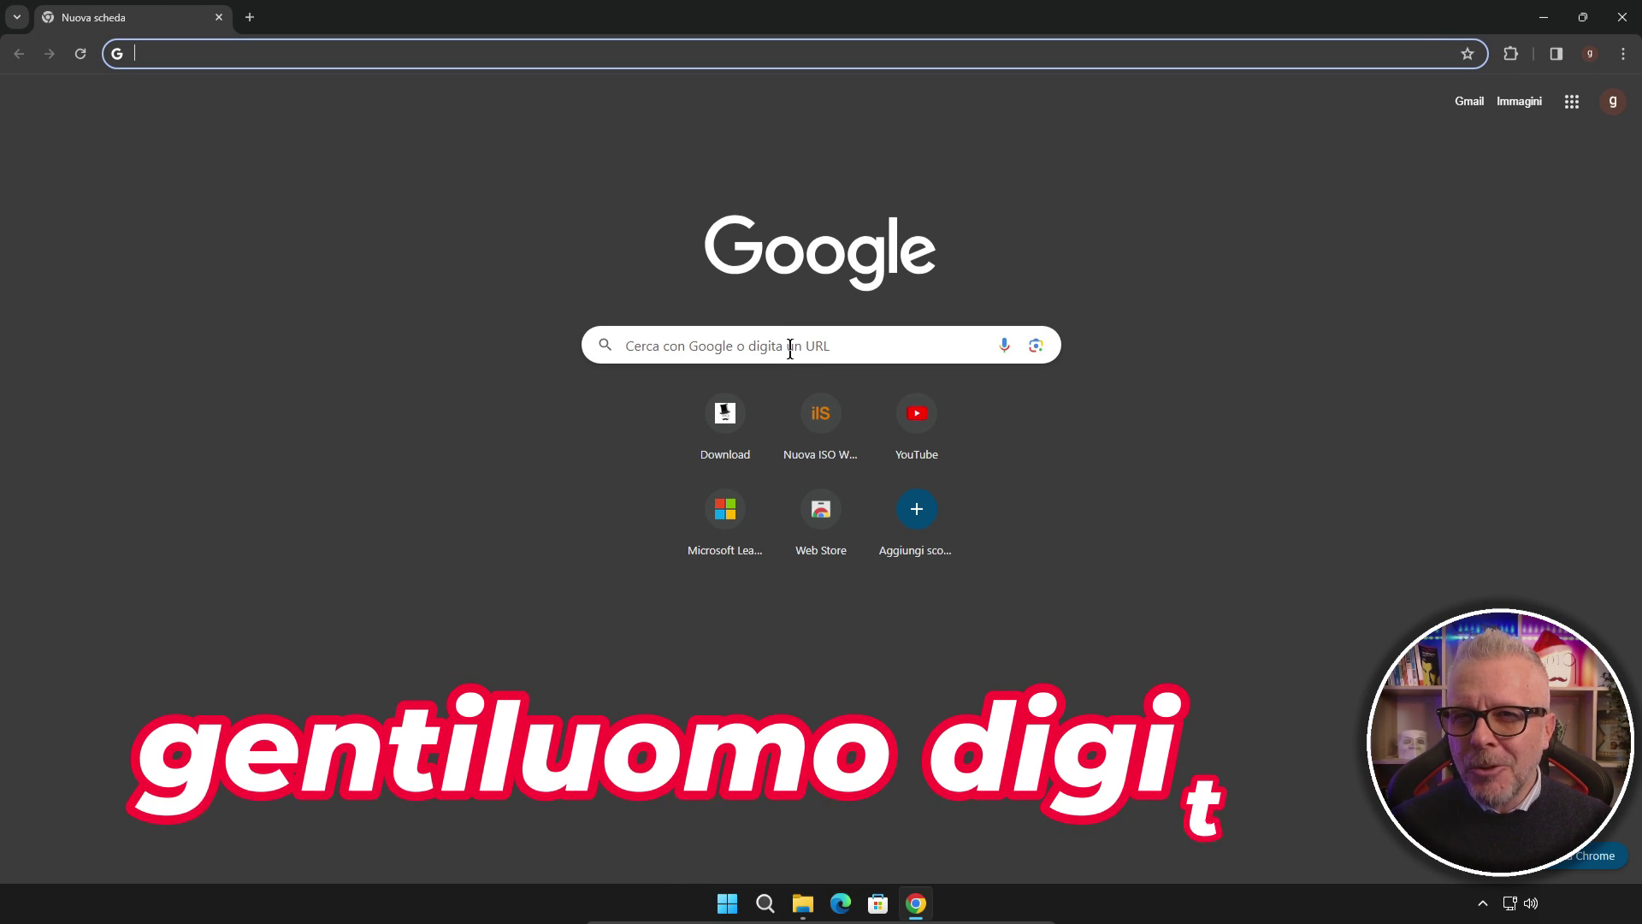
pyautogui.write('gentiluomo digitale')
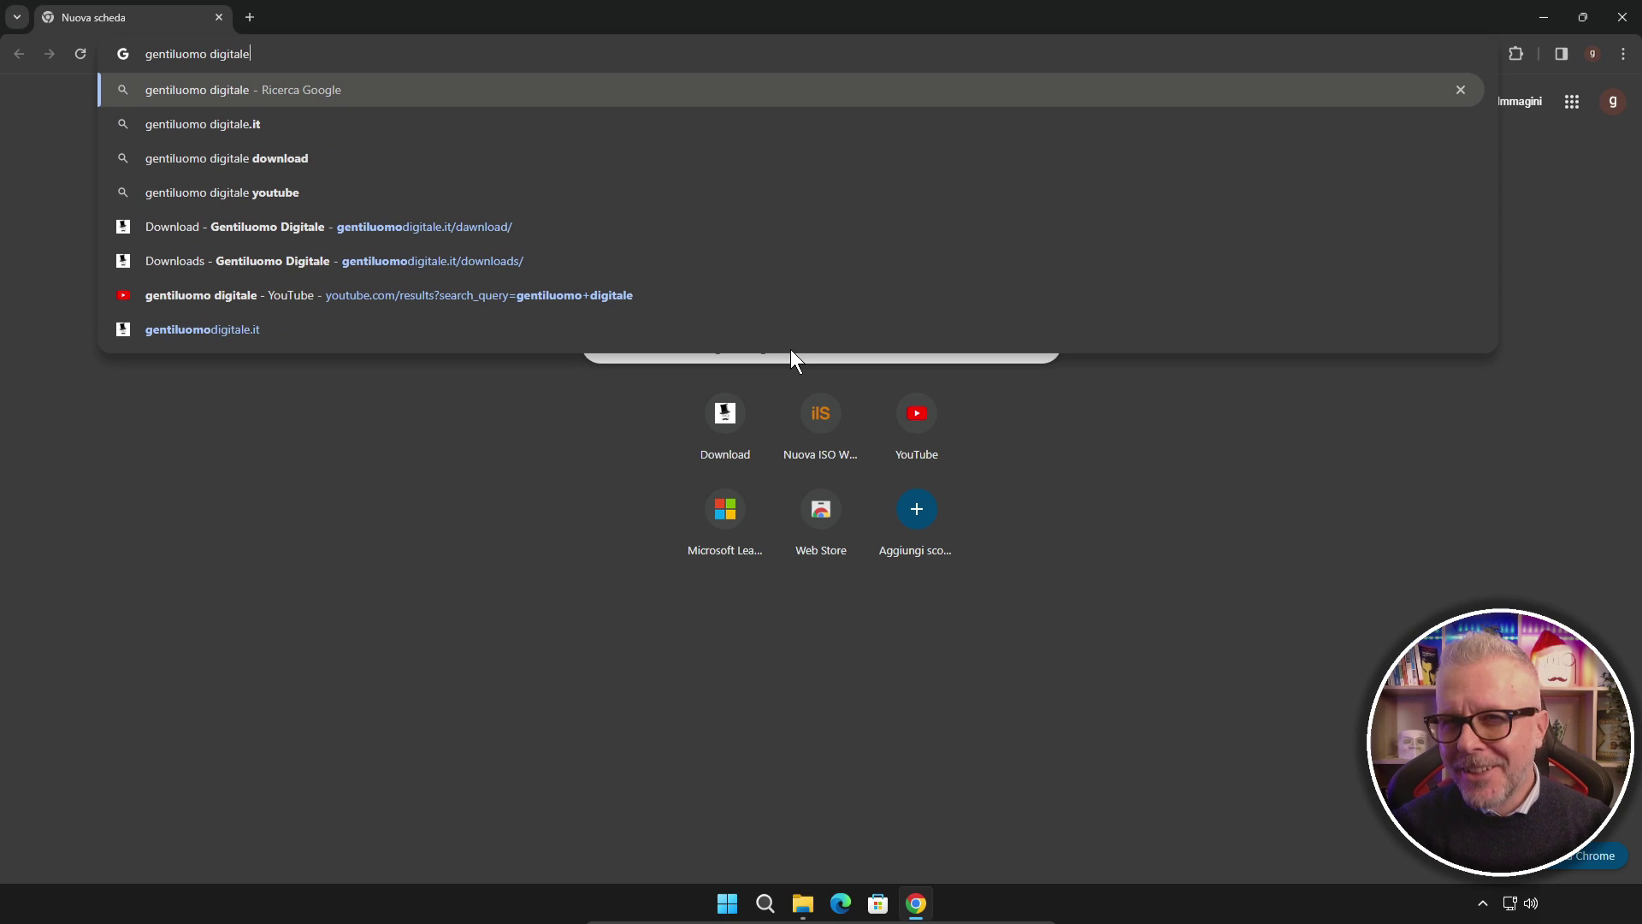
pyautogui.press('Return')
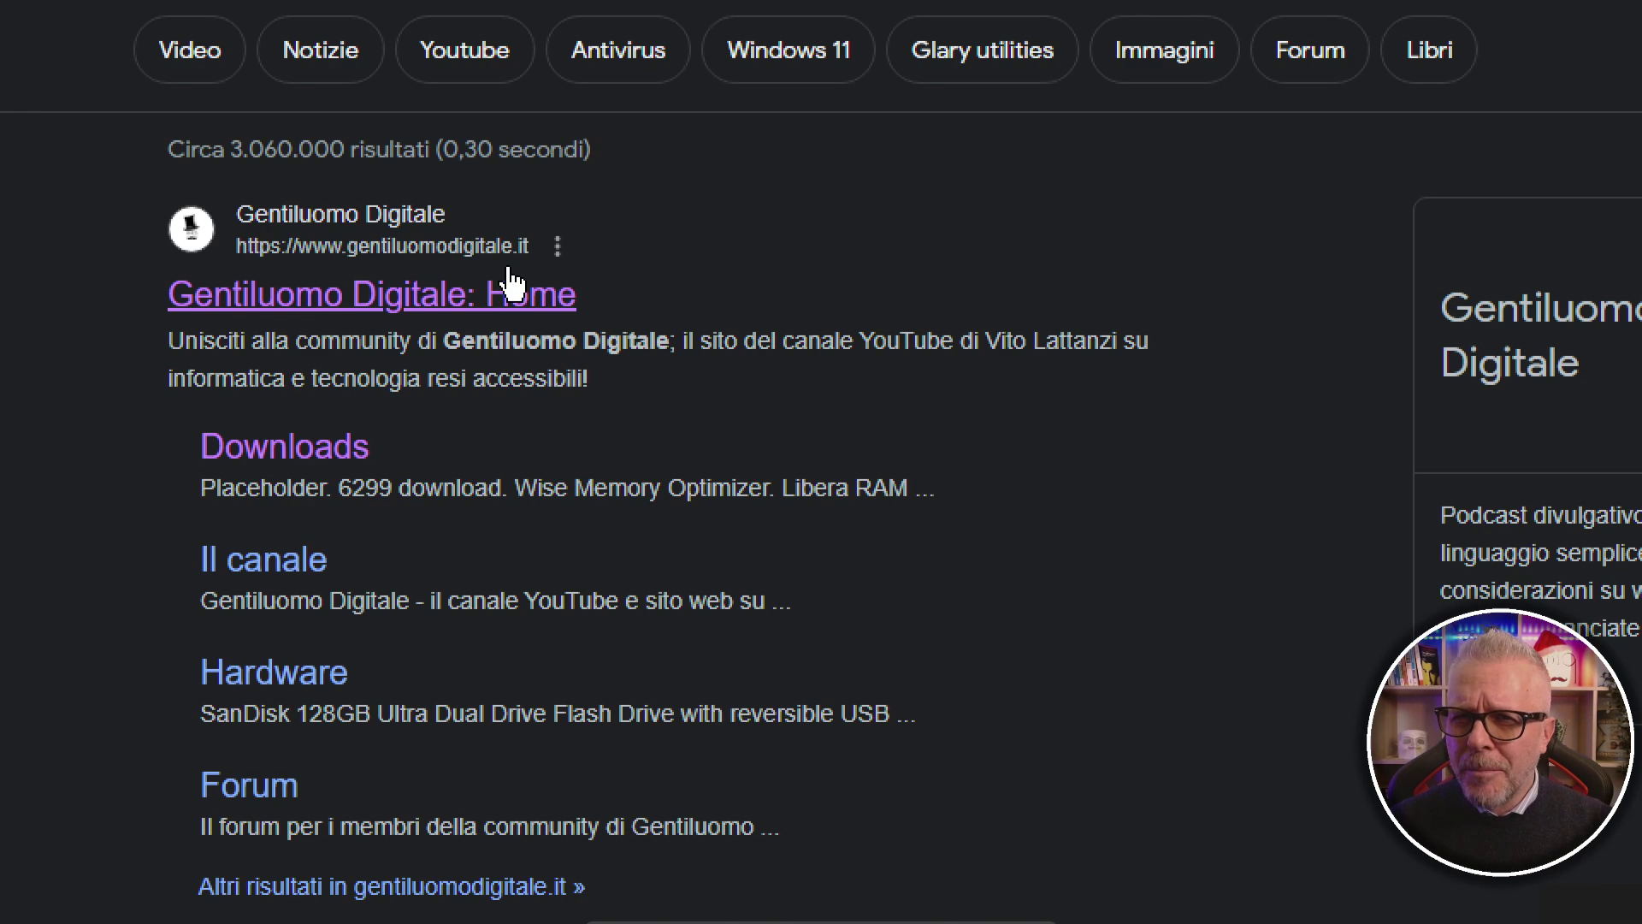
pyautogui.click(371, 301)
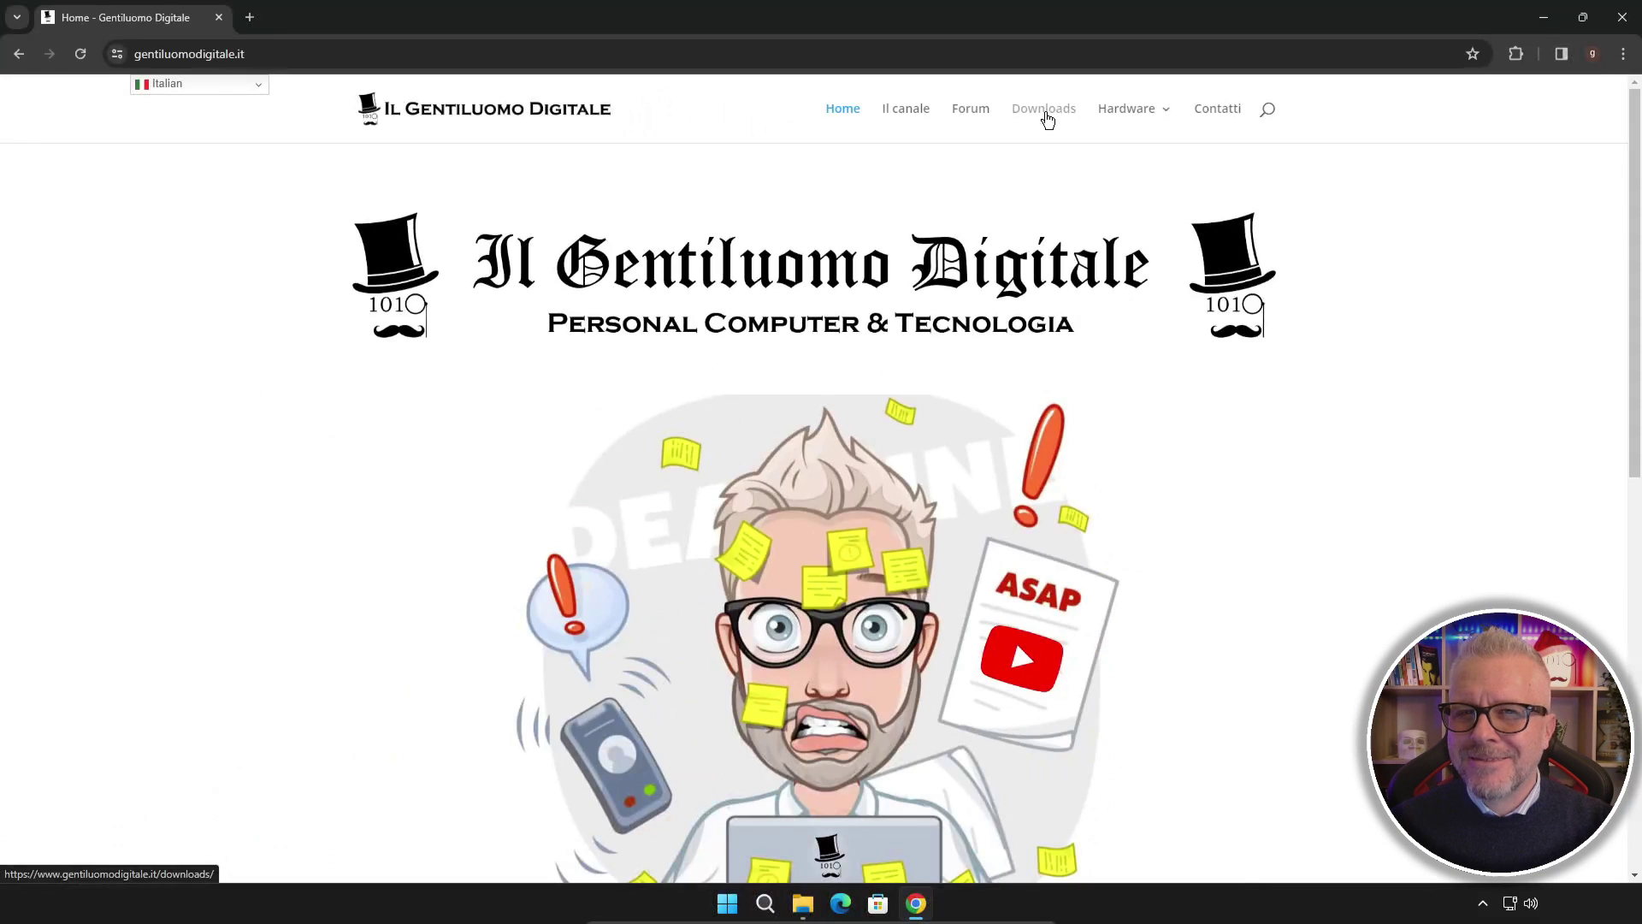
# Look through the site's Downloads page for the Rufus 4.3 entry
pyautogui.click(1047, 120)
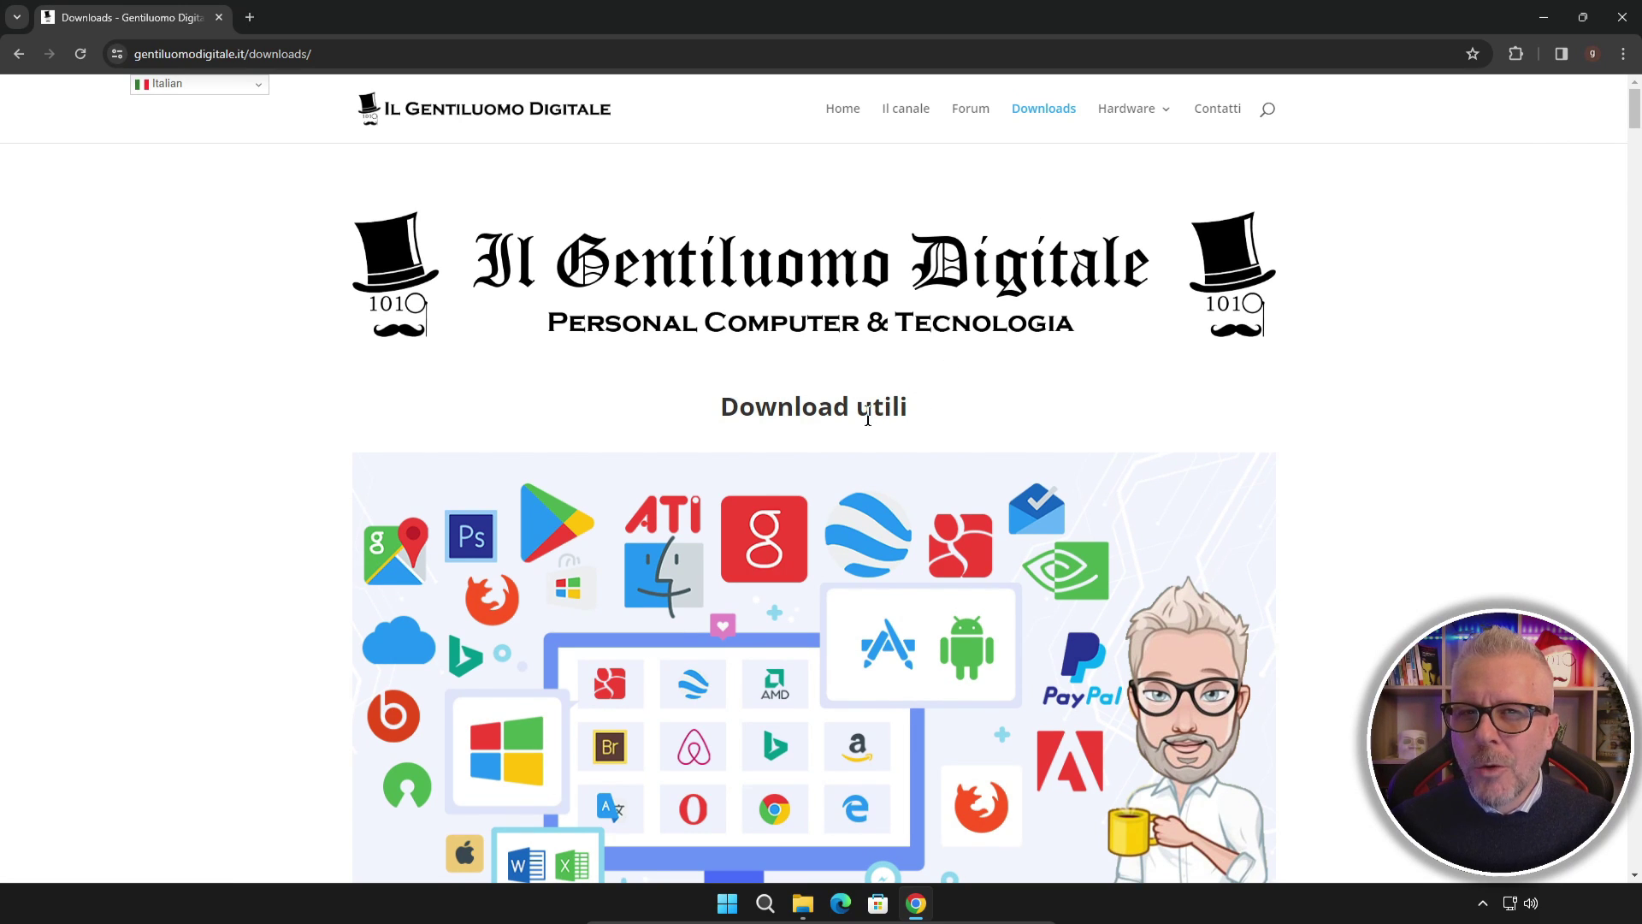
pyautogui.scroll(-12, 868, 418)
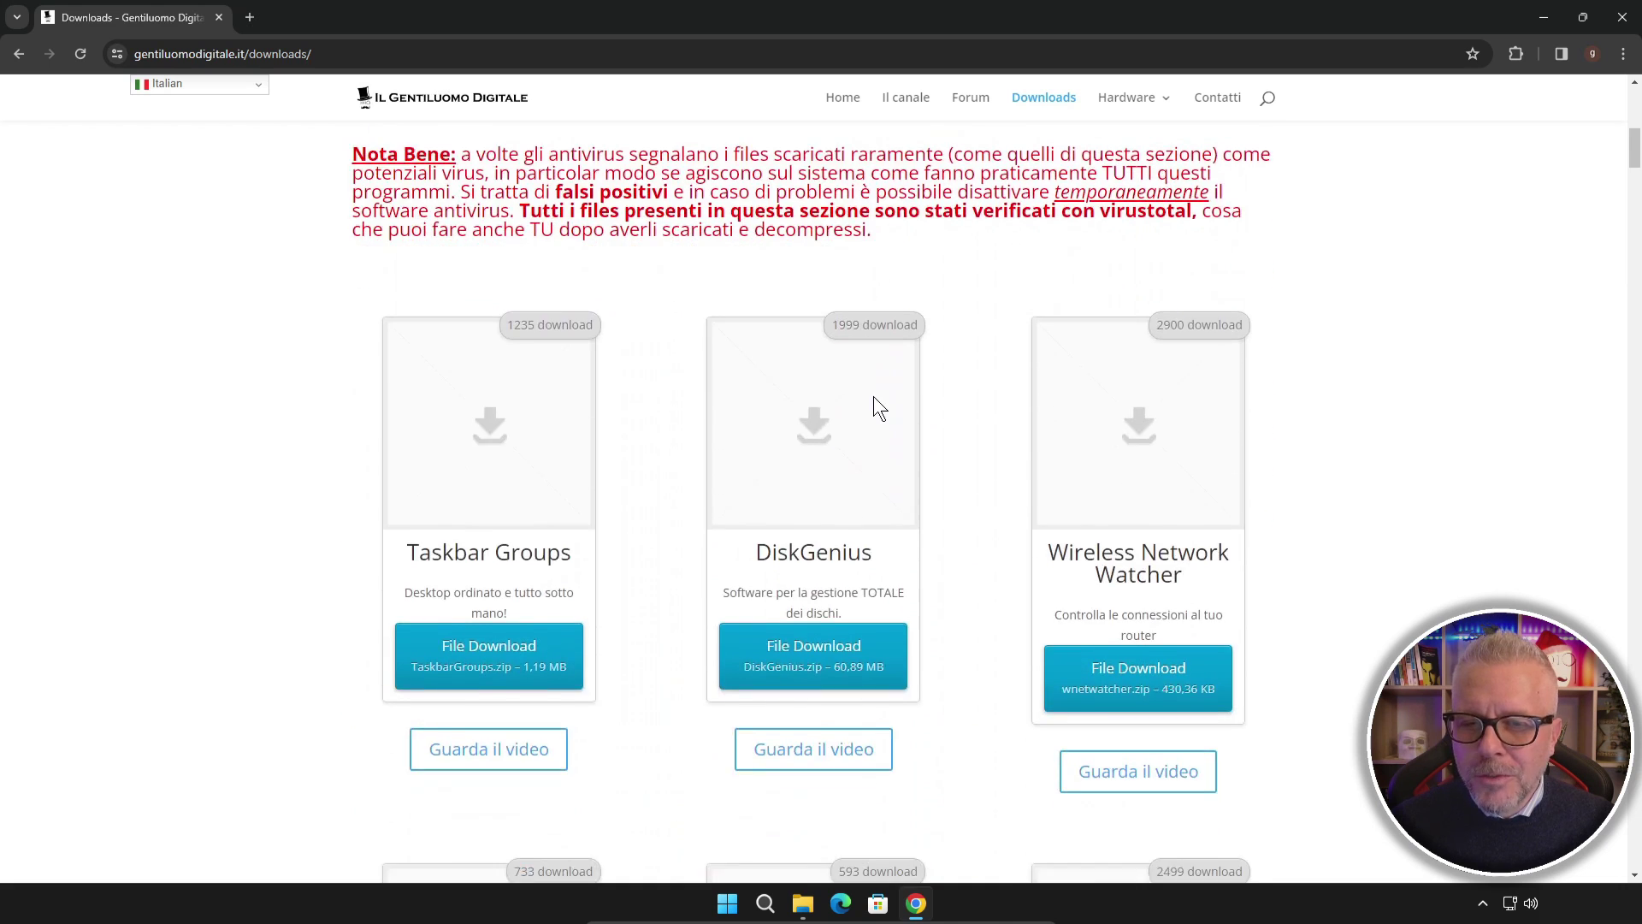
pyautogui.scroll(-7, 880, 398)
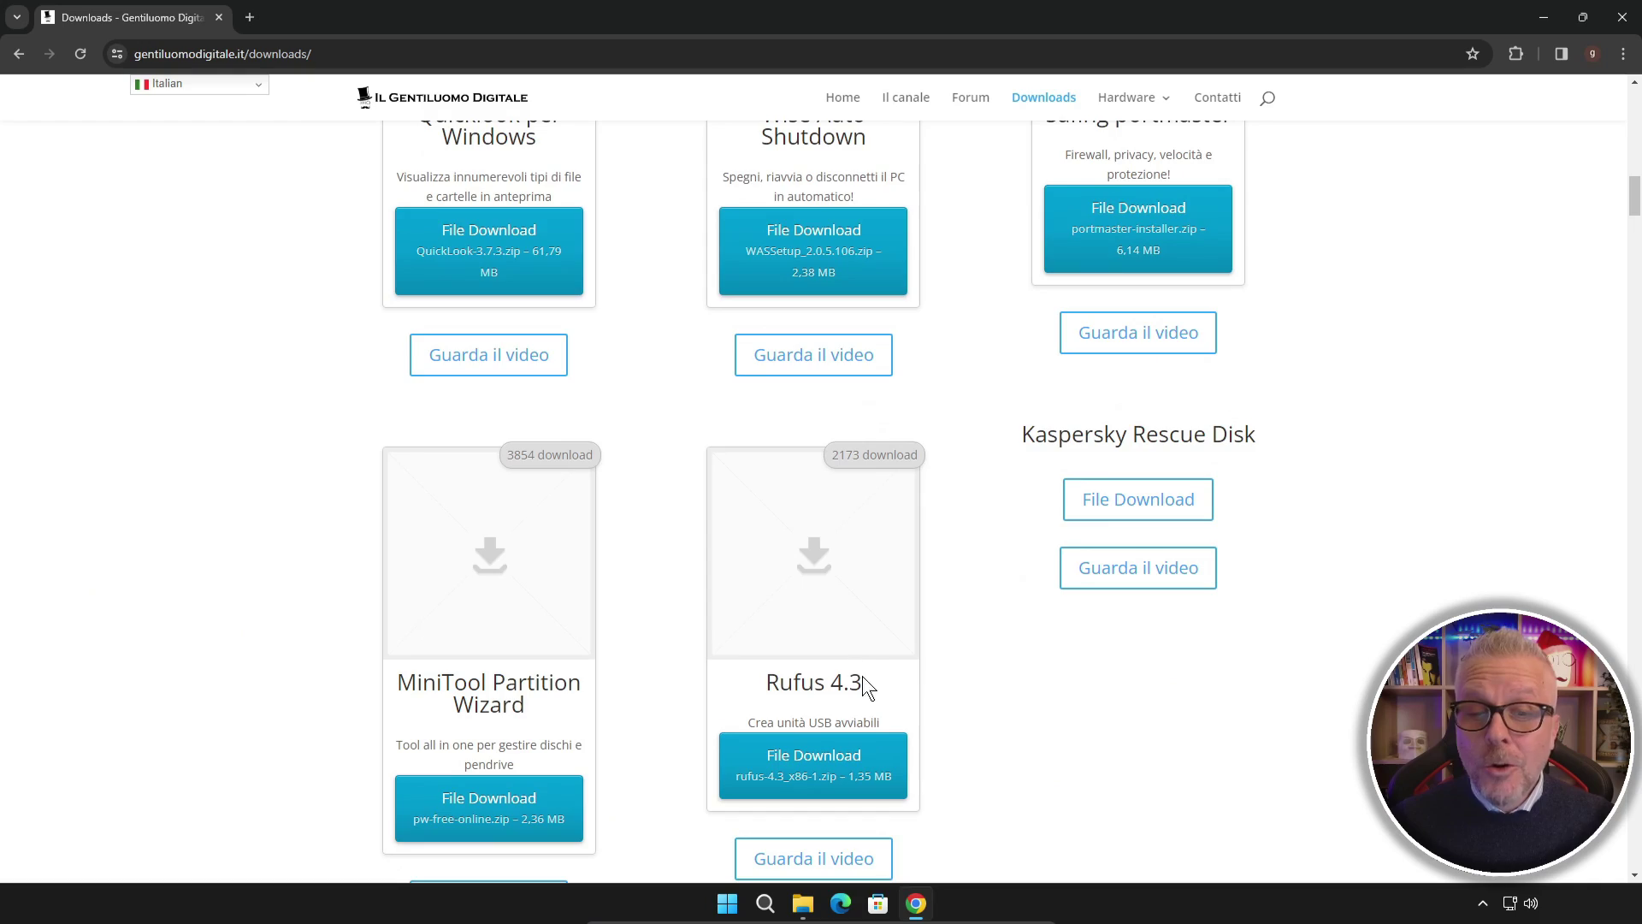
pyautogui.scroll(20, 903, 588)
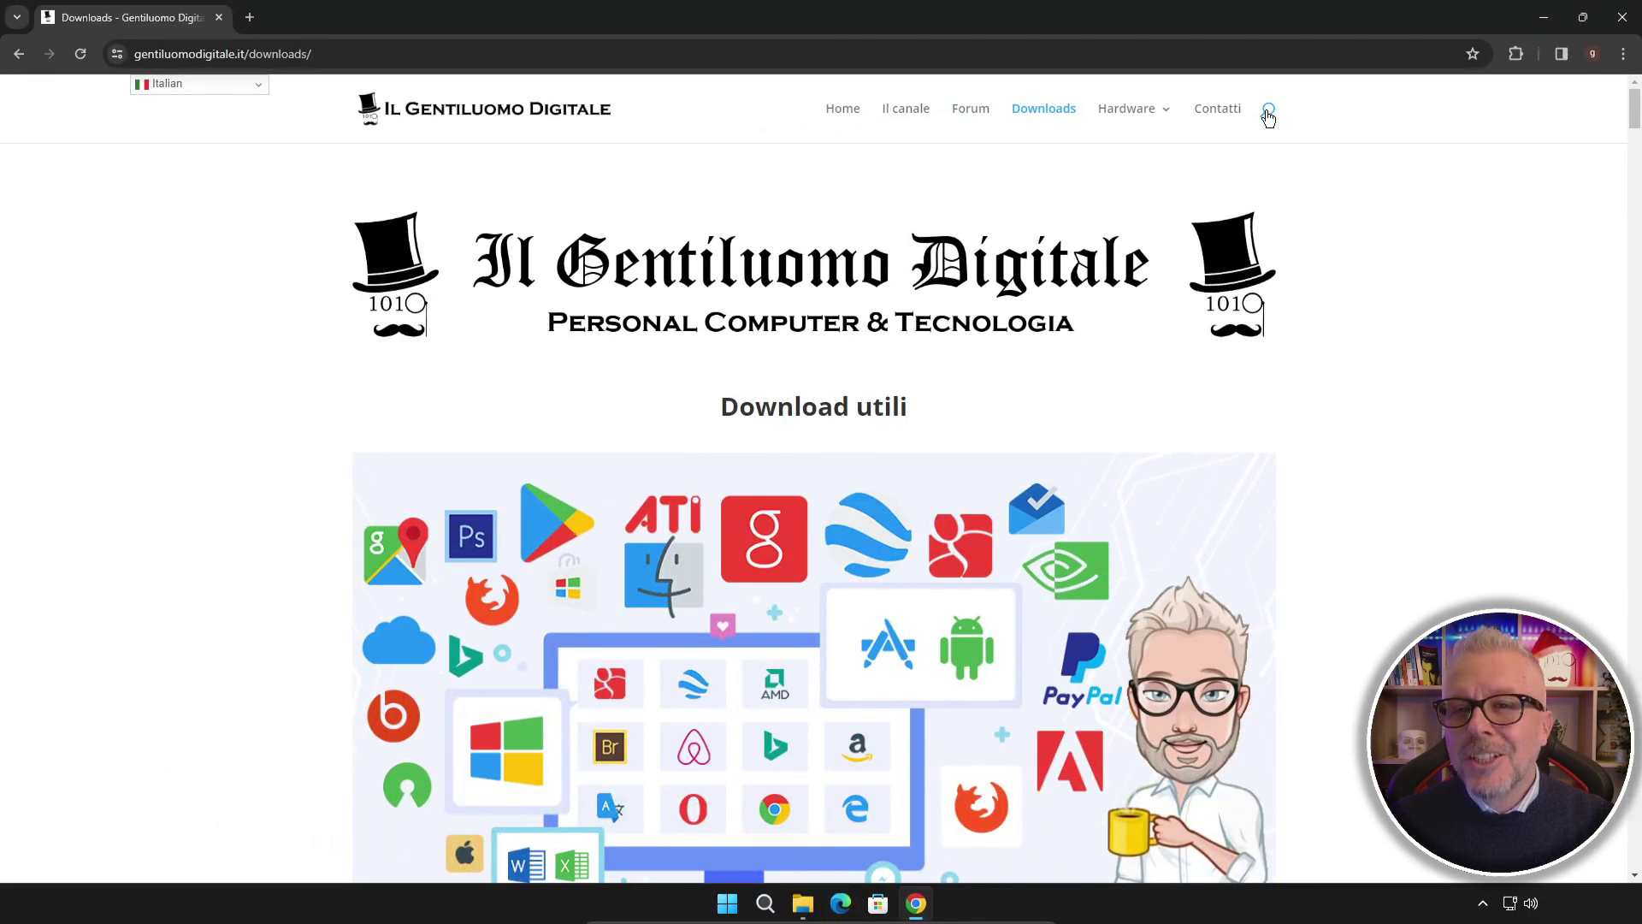
# Search the site for "rufus" and download Rufus 4.3 from the results
pyautogui.click(1265, 115)
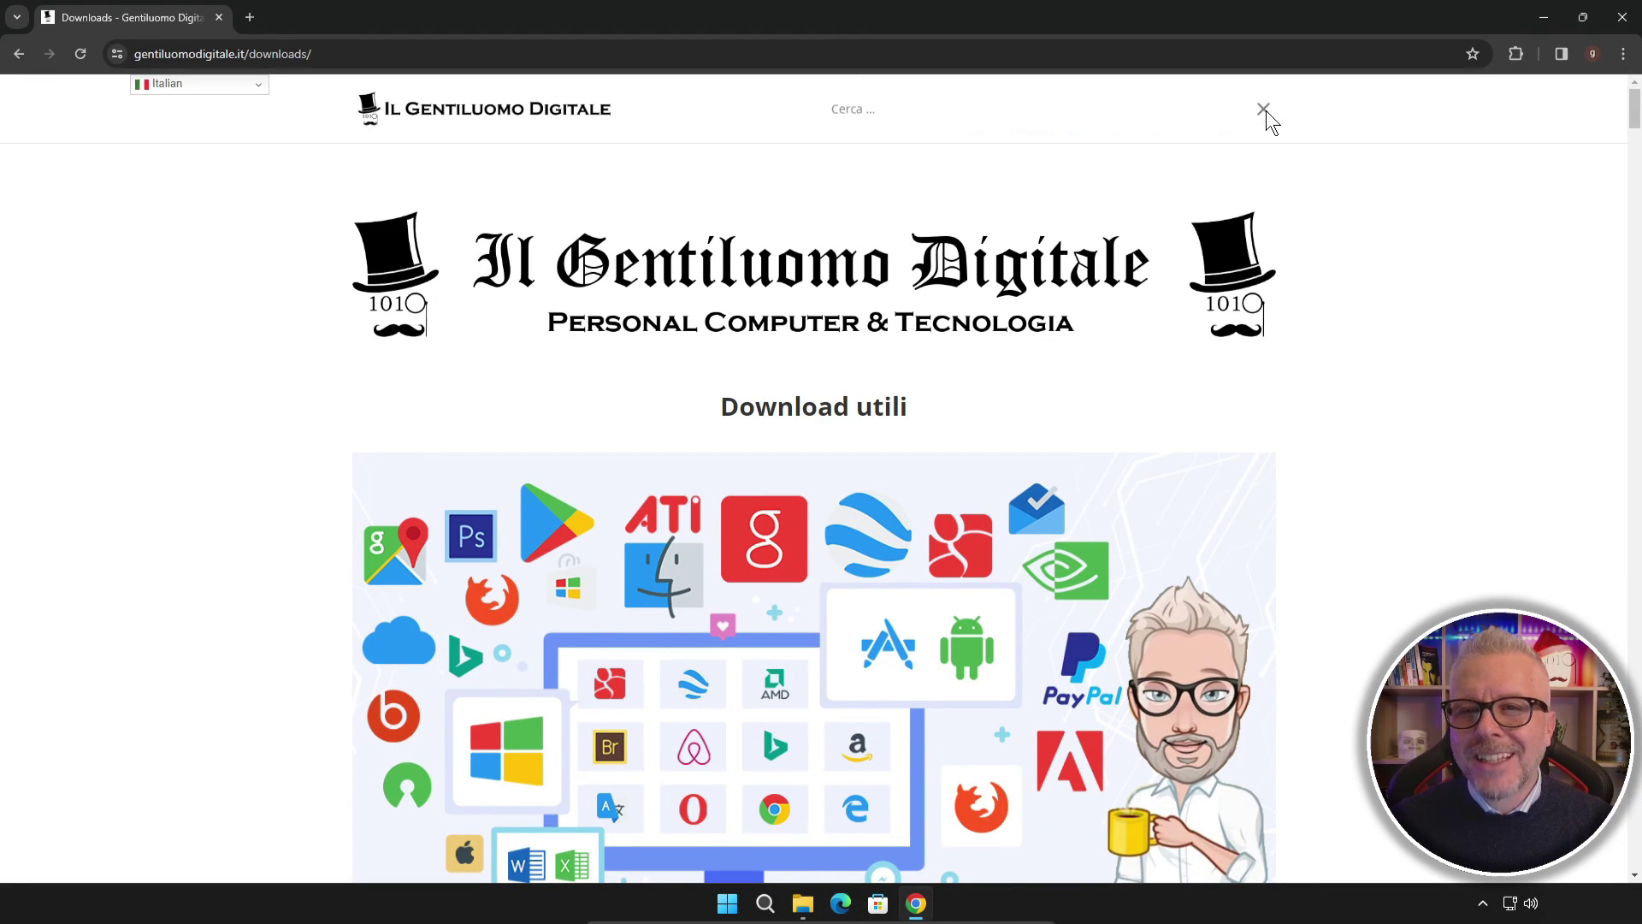
pyautogui.write('rufus')
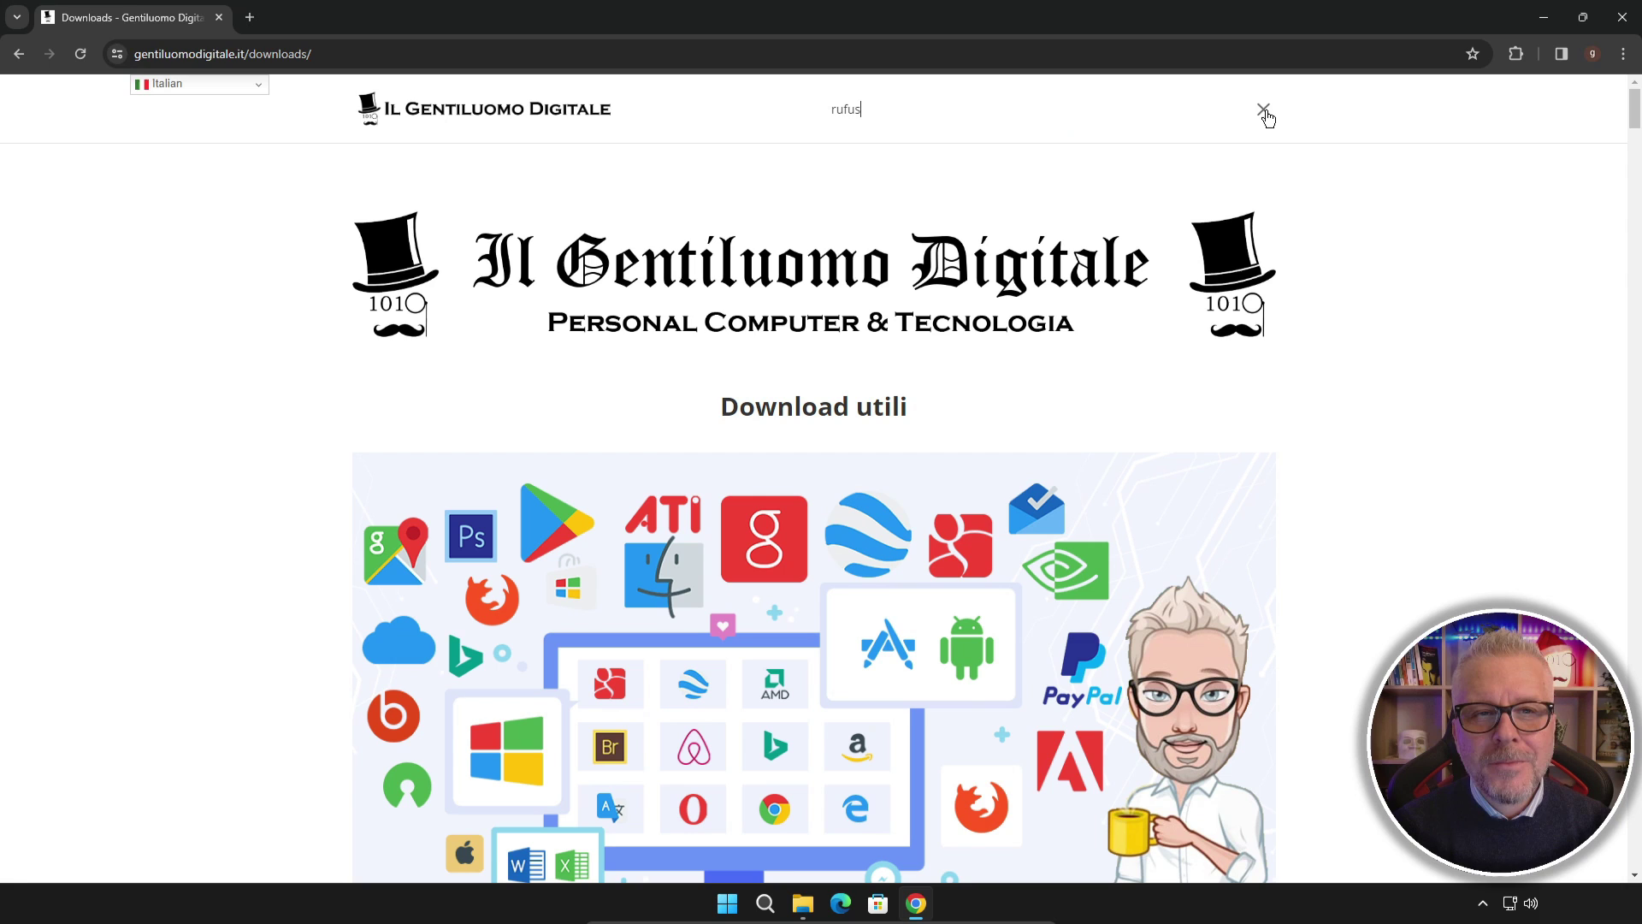
pyautogui.press('Return')
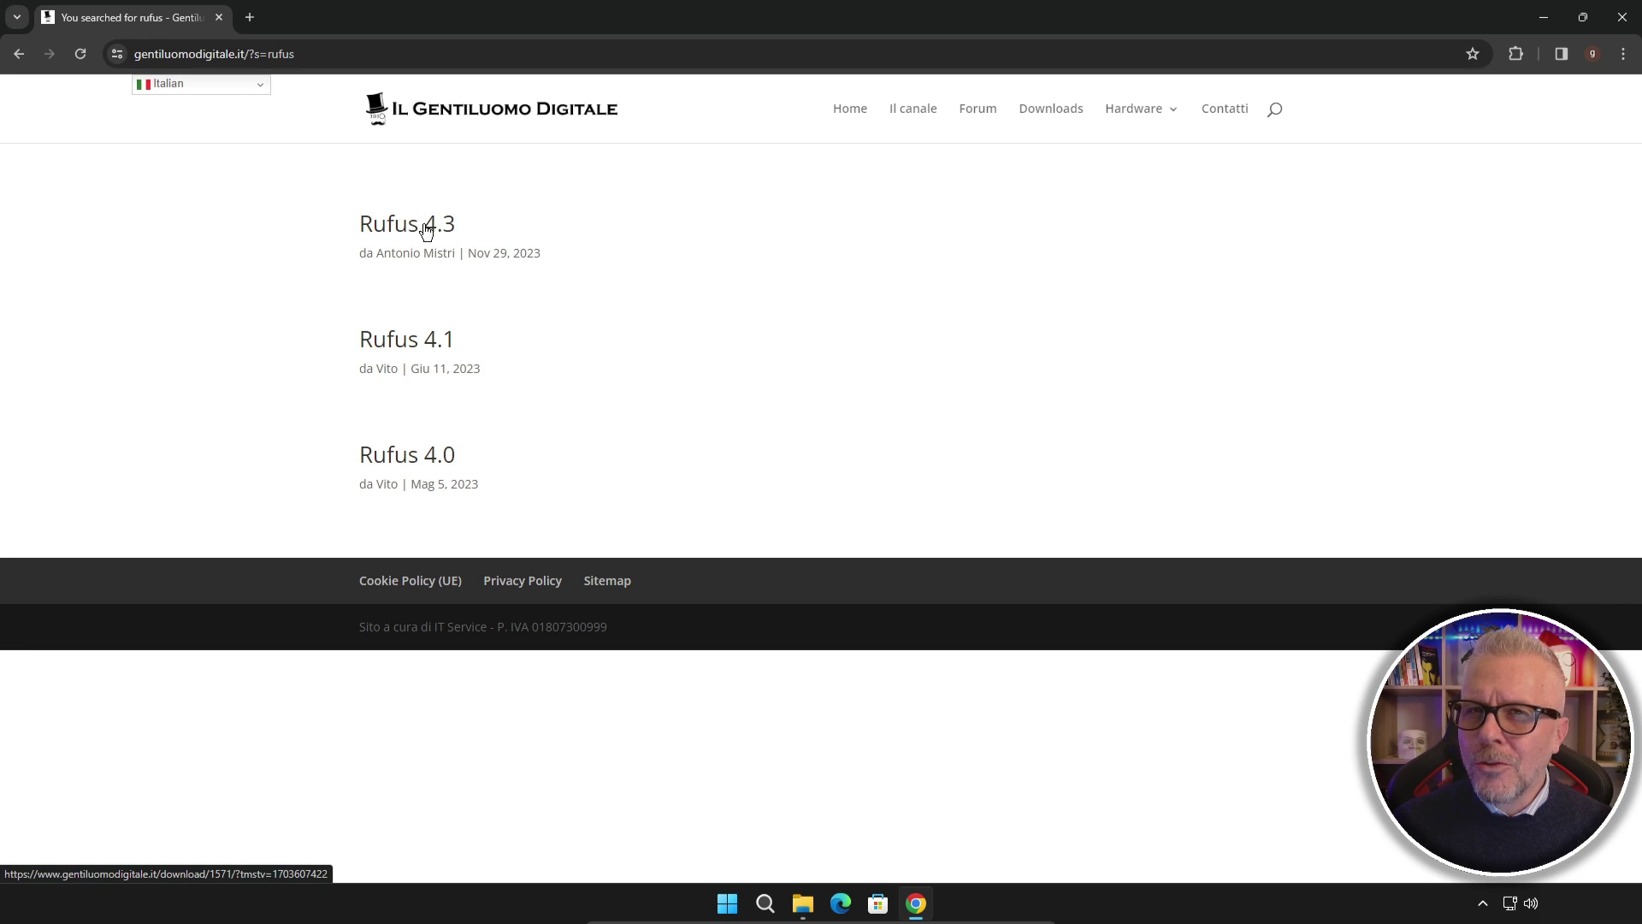
pyautogui.click(408, 230)
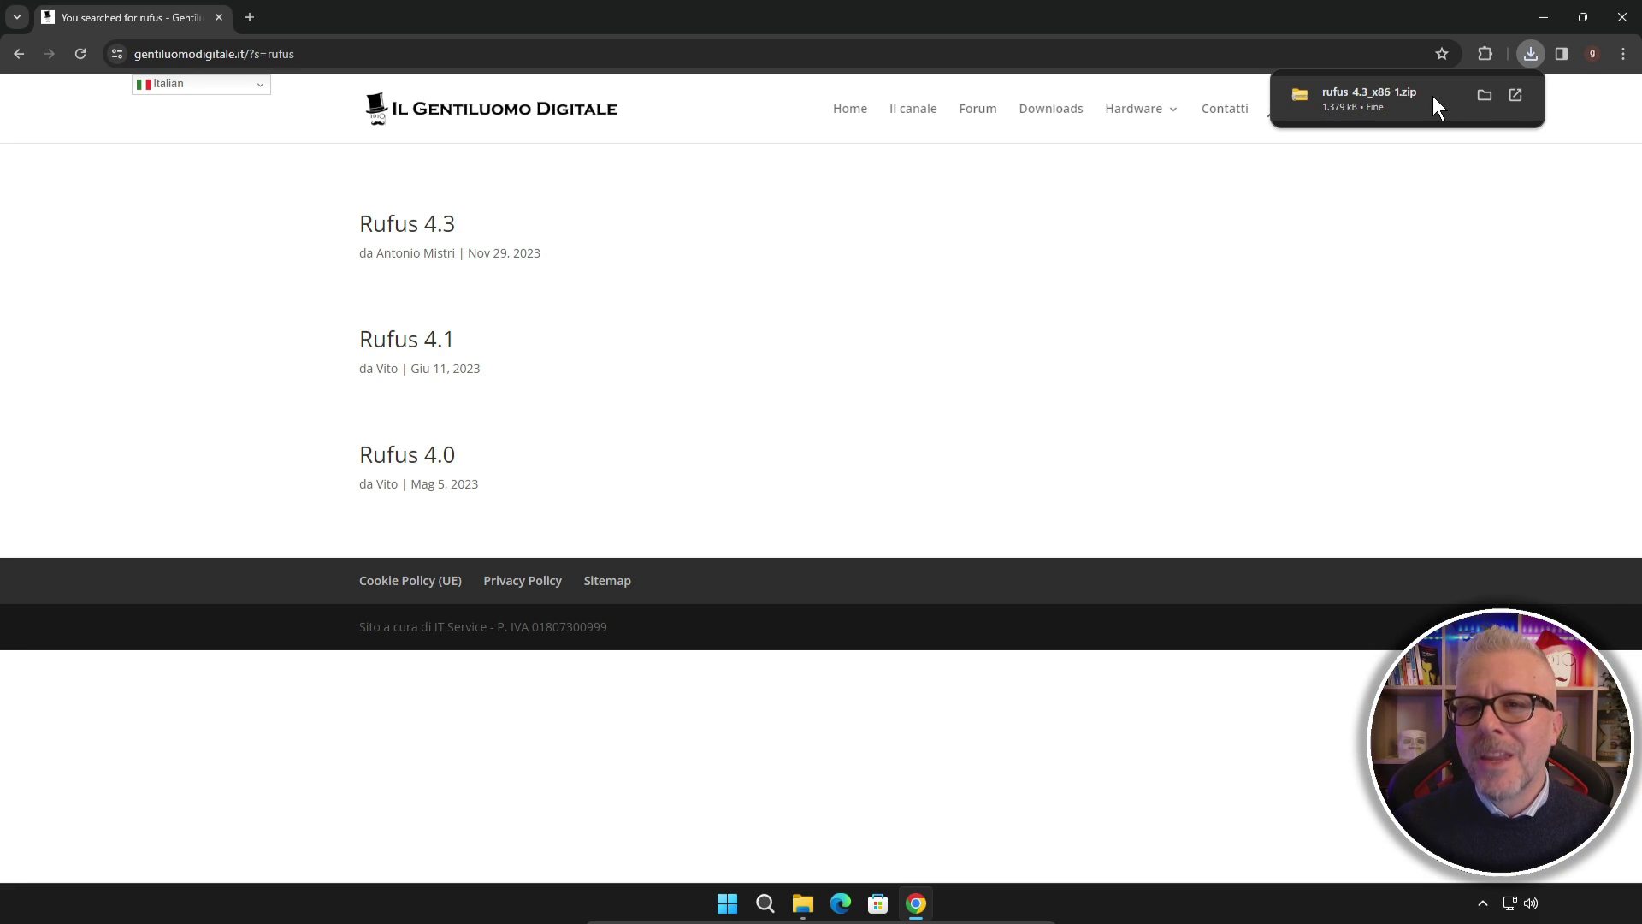
# Open the downloaded rufus-4.3_x86-1.zip, copy rufus-4.3_x86.exe to the desktop, and close the browser and archive windows
pyautogui.click(1389, 94)
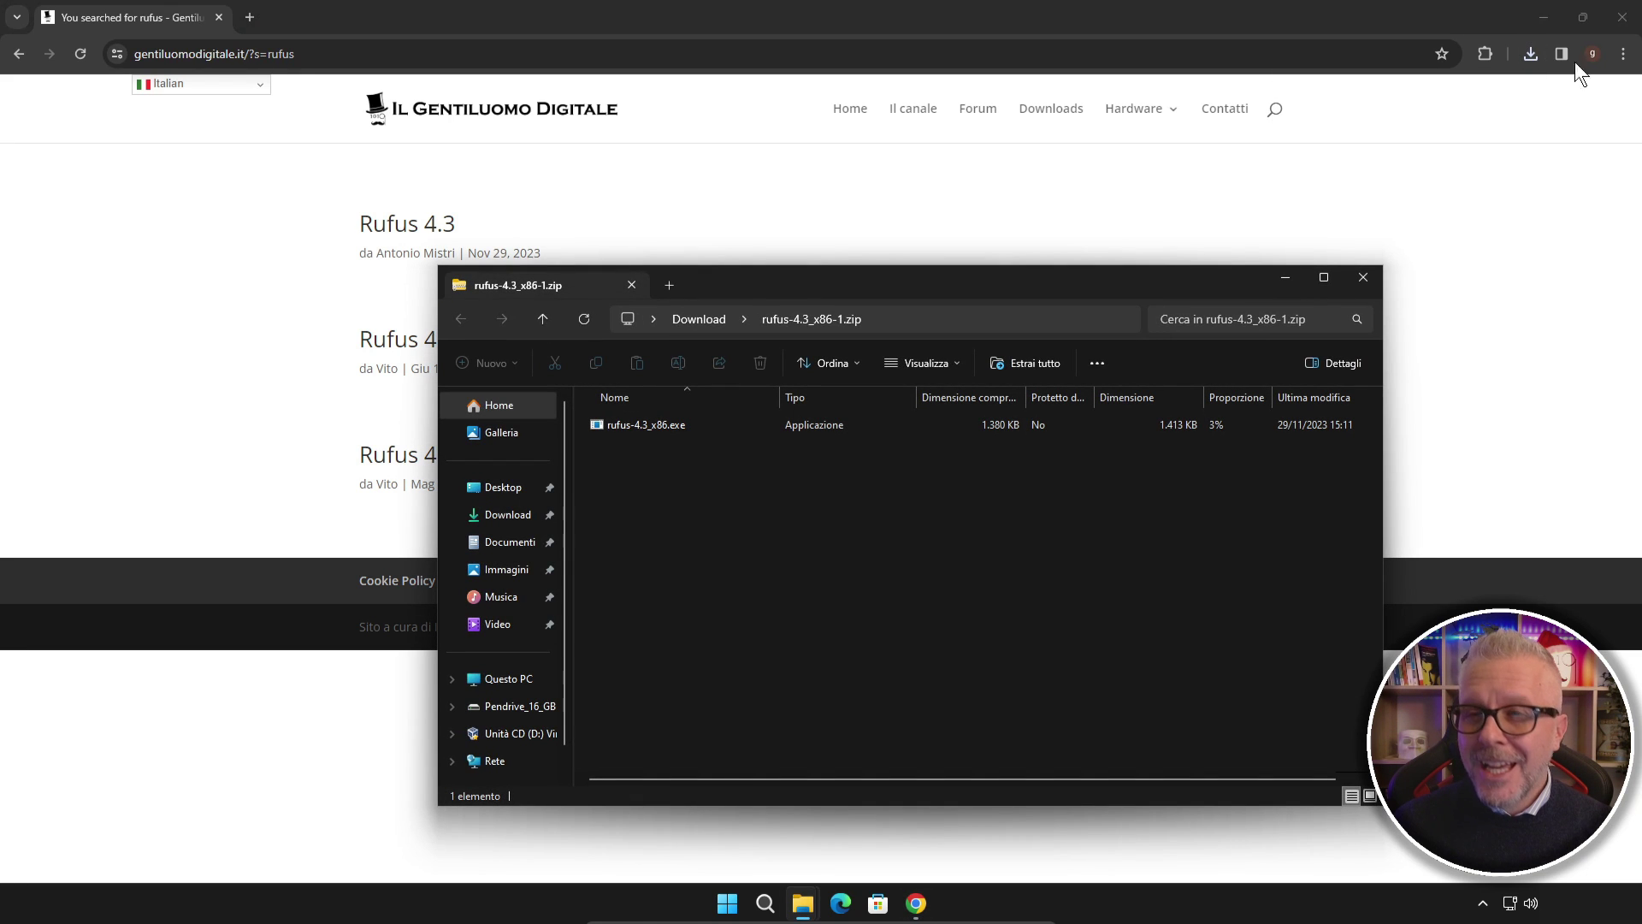
pyautogui.click(1623, 17)
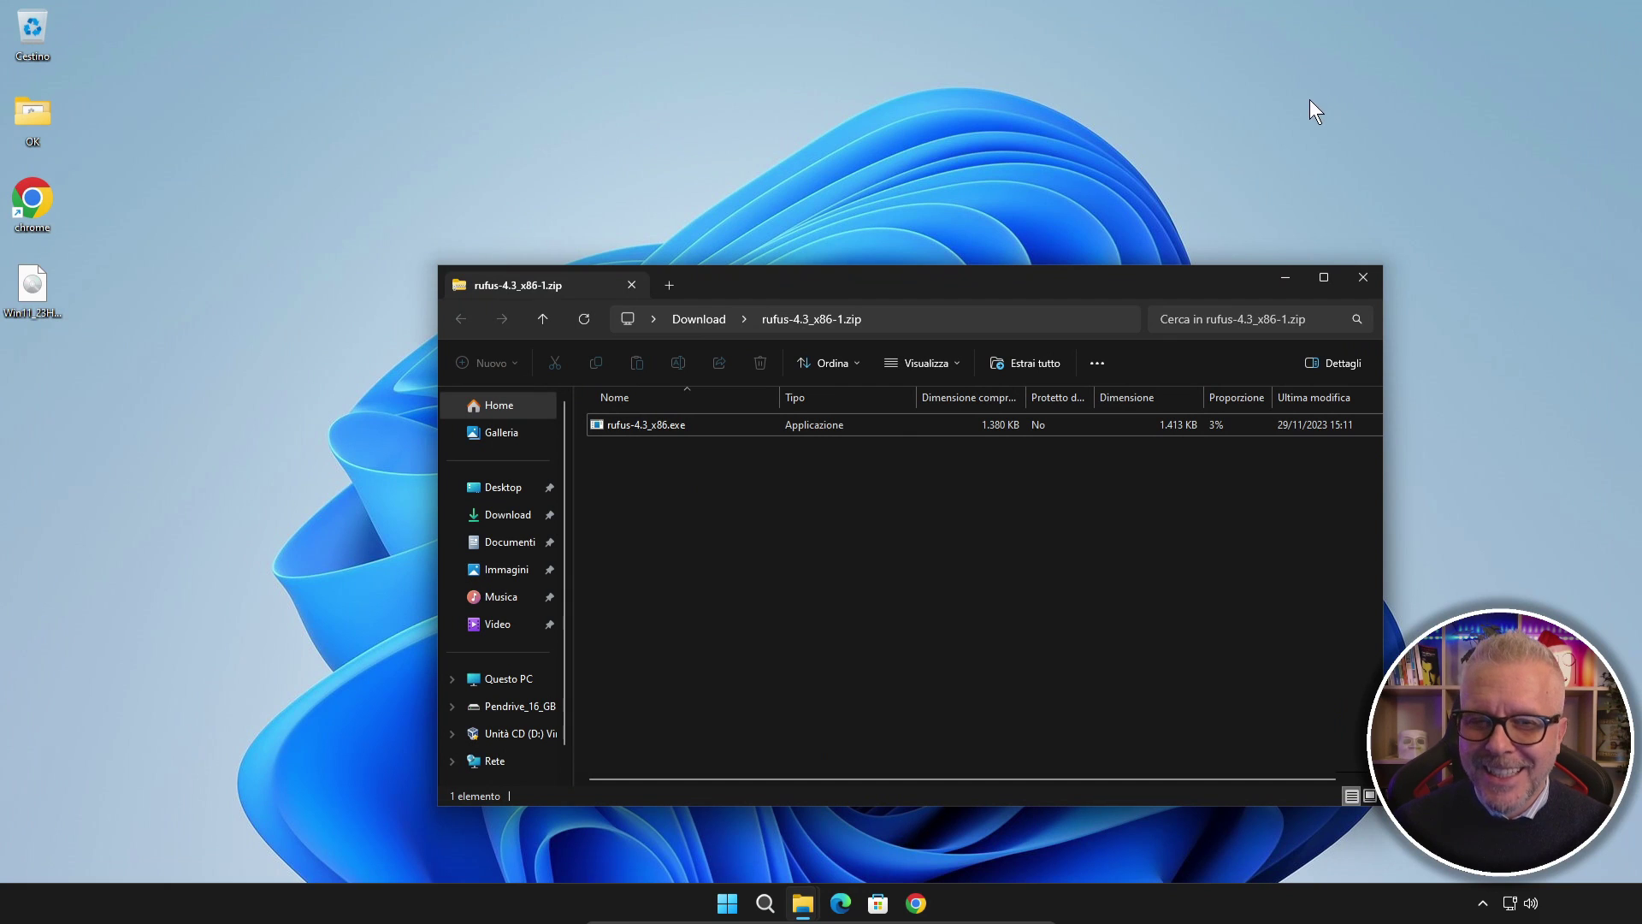
pyautogui.click(631, 424)
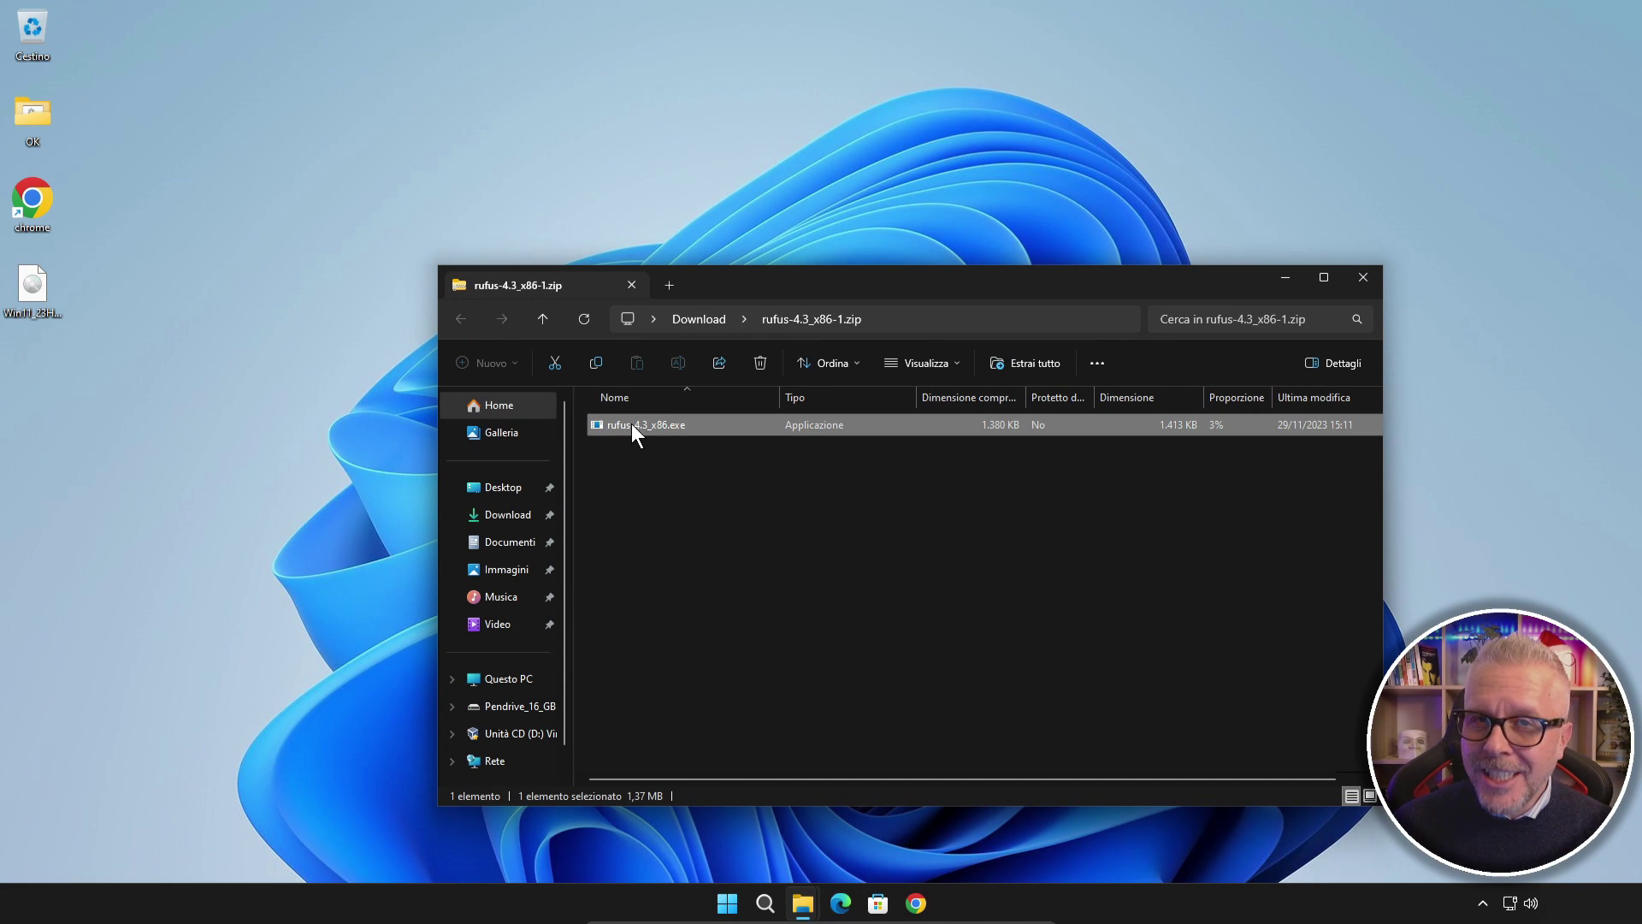
pyautogui.moveTo(301, 489); pyautogui.dragTo(24, 366)
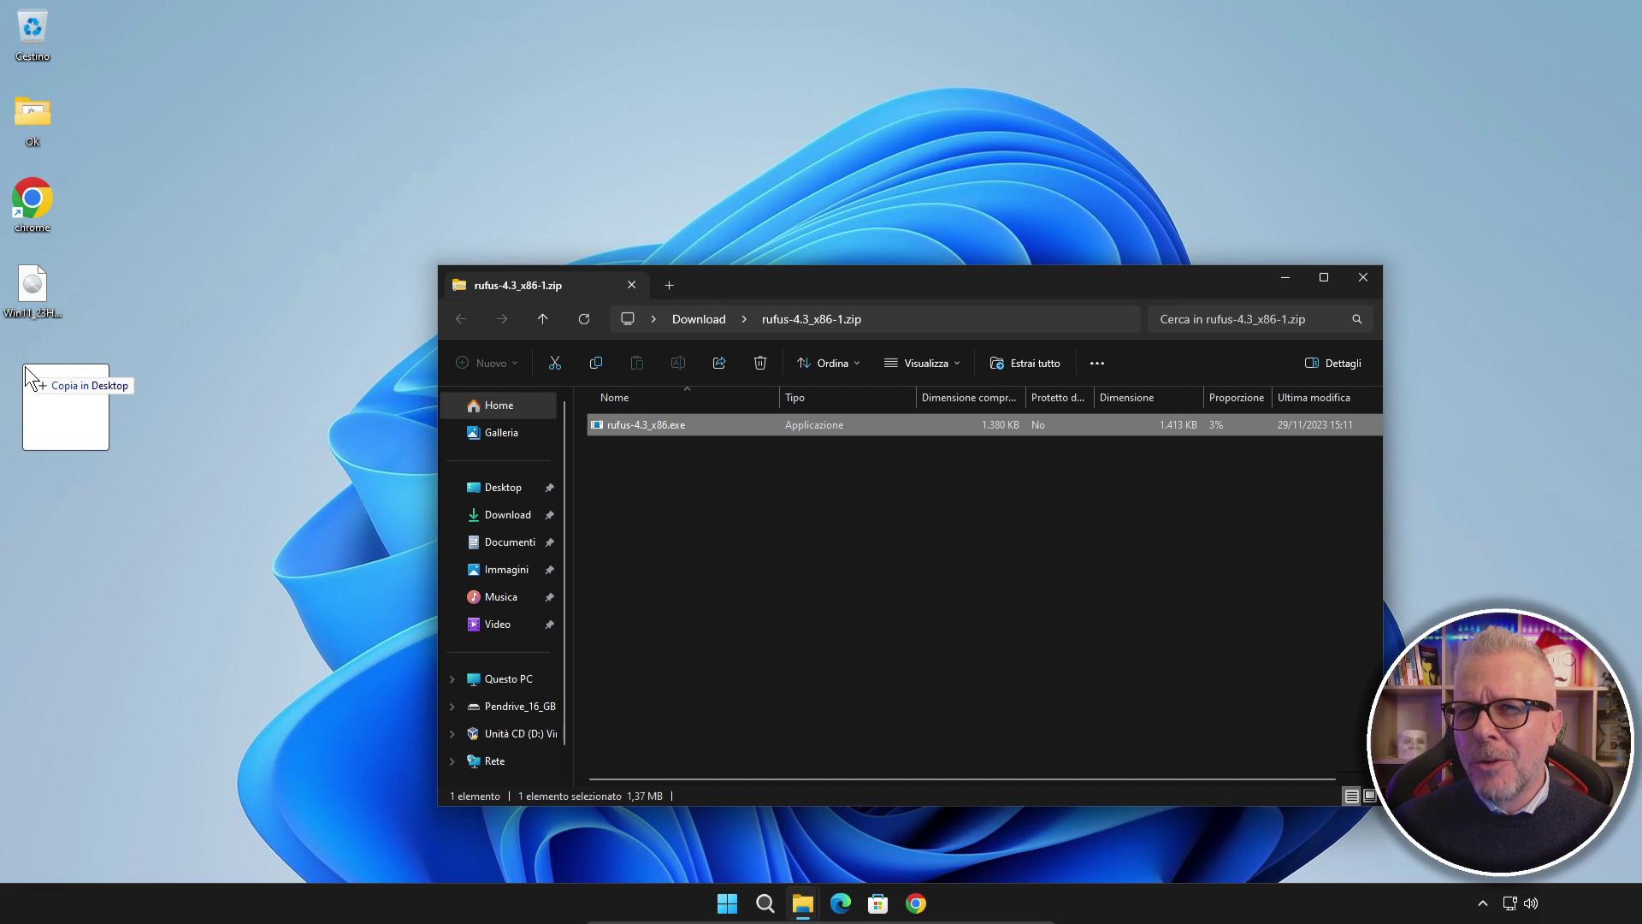
pyautogui.moveTo(24, 366); pyautogui.dragTo(24, 366)
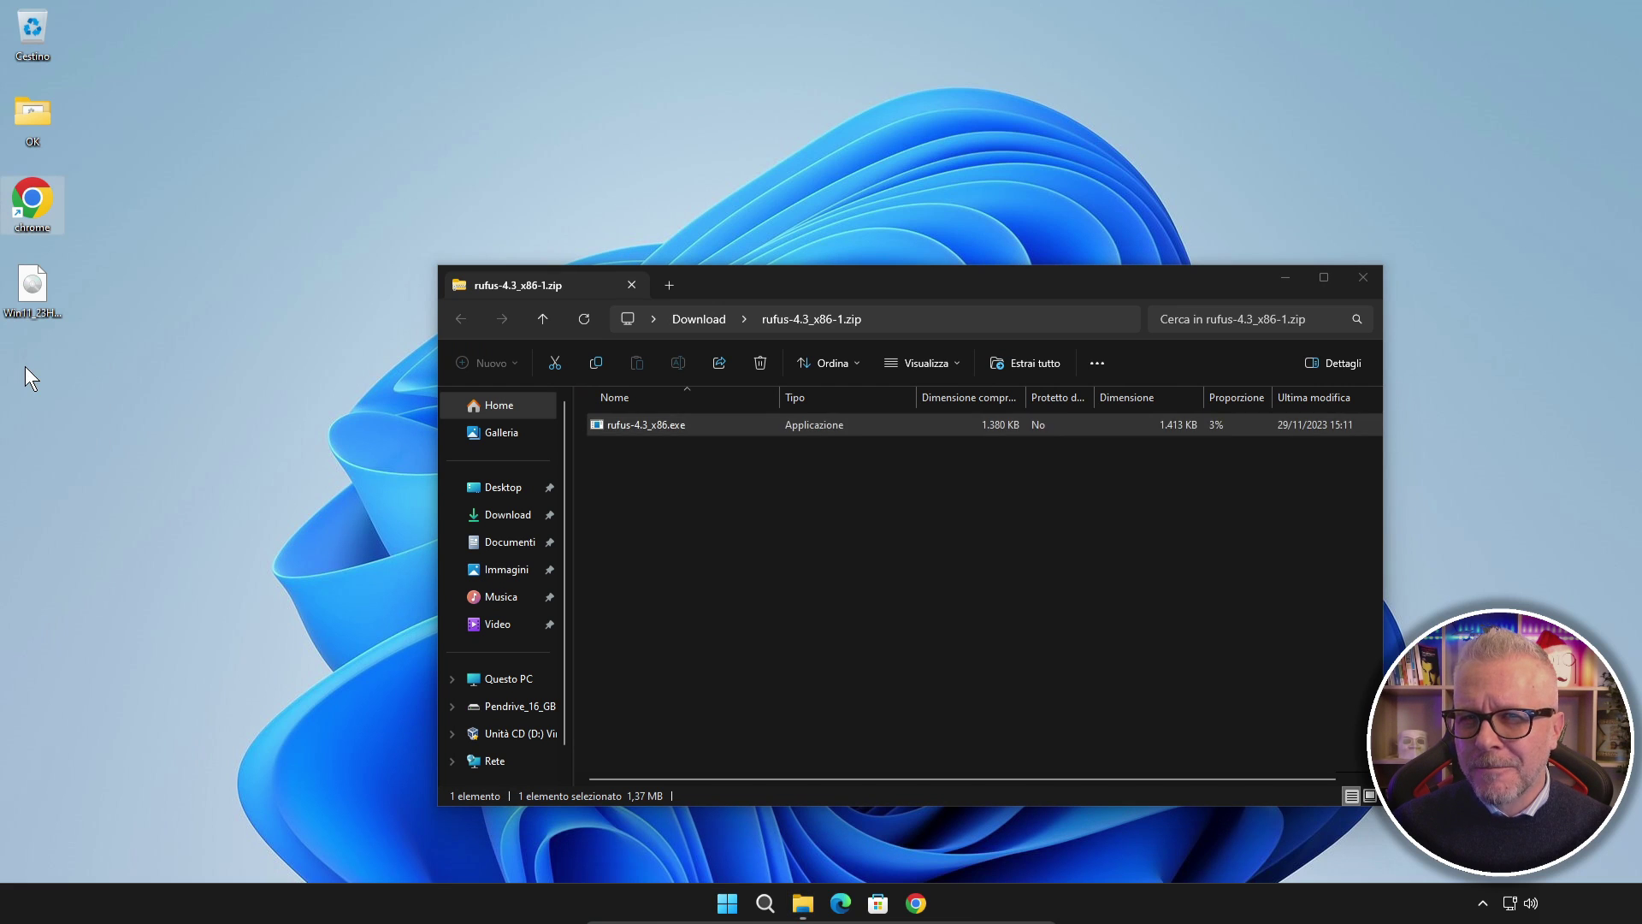
pyautogui.click(1365, 277)
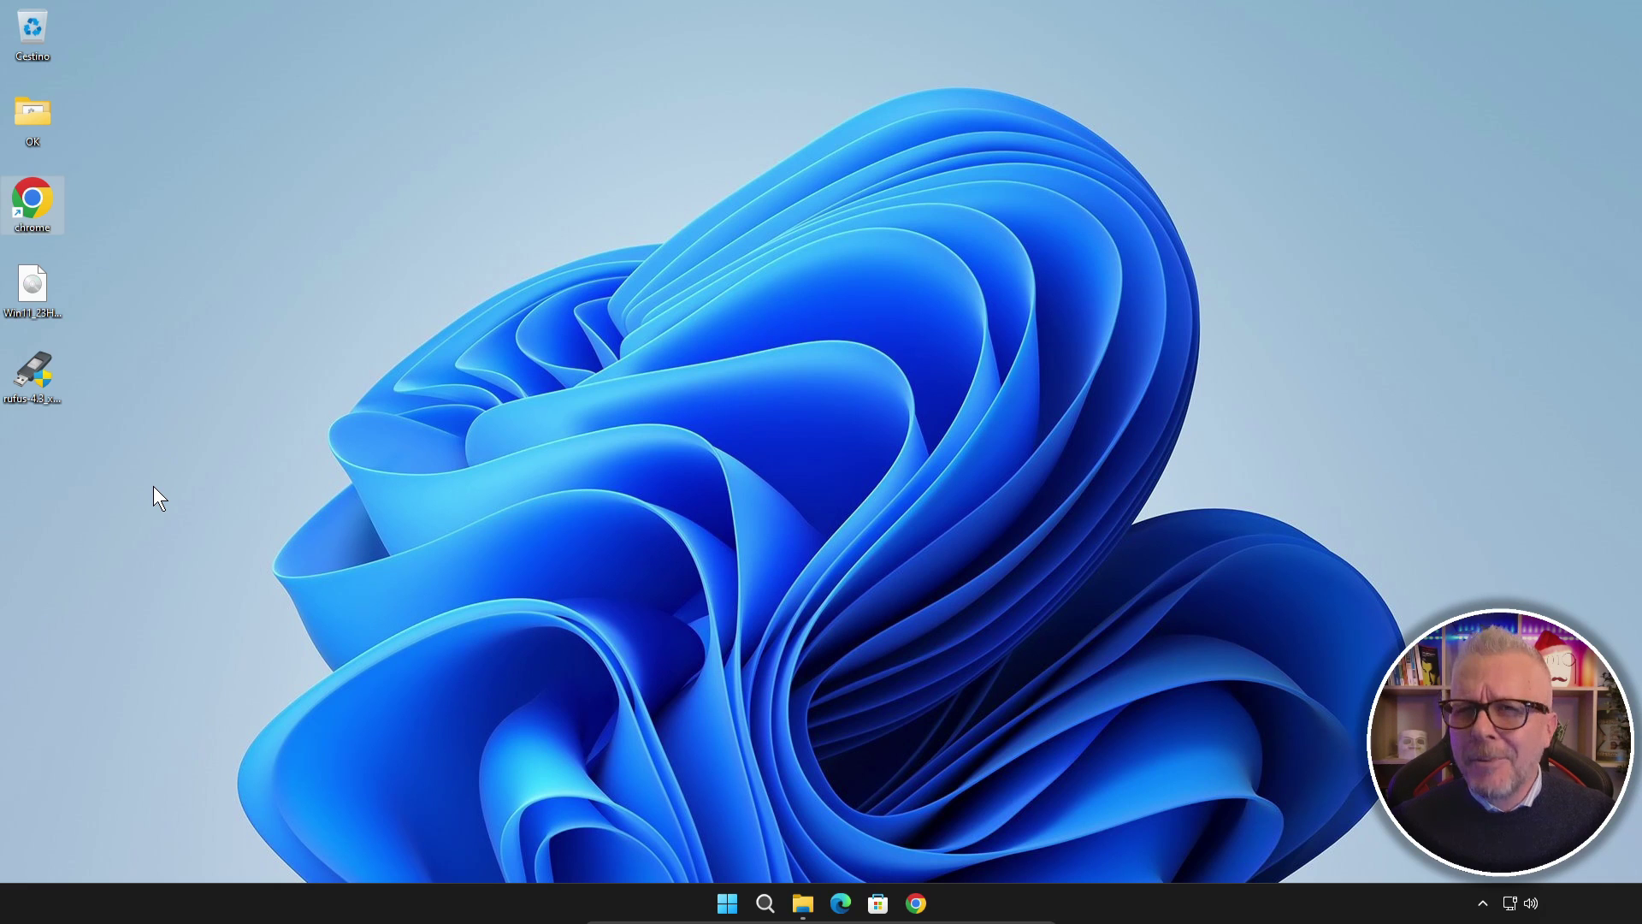
# Launch Rufus from the desktop, allow it to make changes, and choose Pendrive_16_GB (E:) as the target device
pyautogui.doubleClick(40, 373)
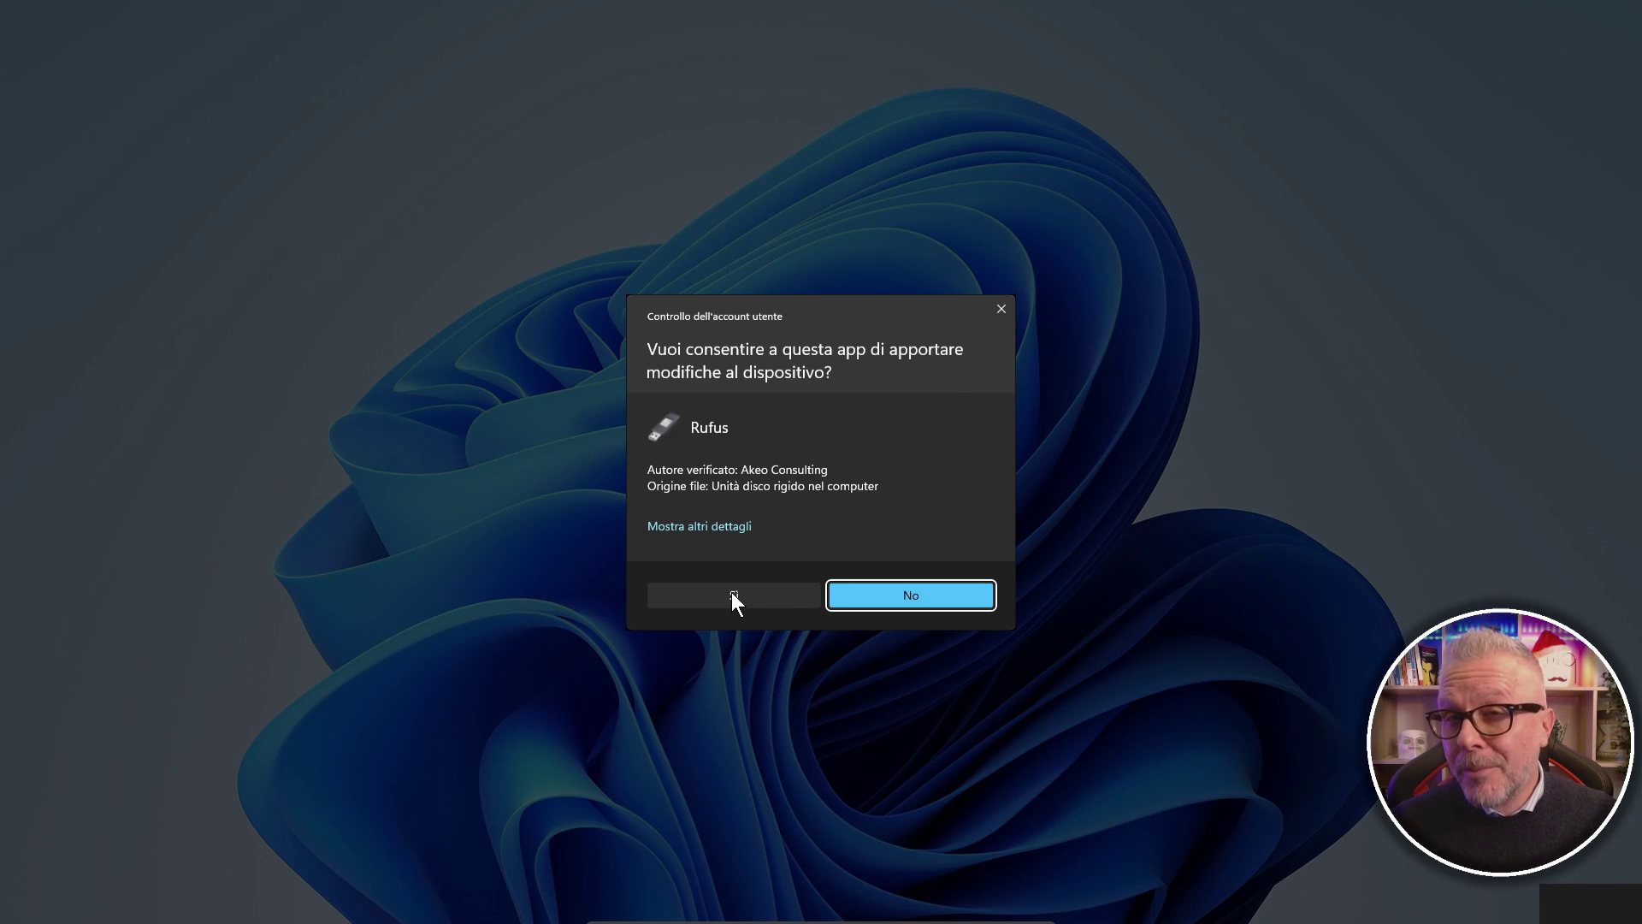
pyautogui.click(730, 590)
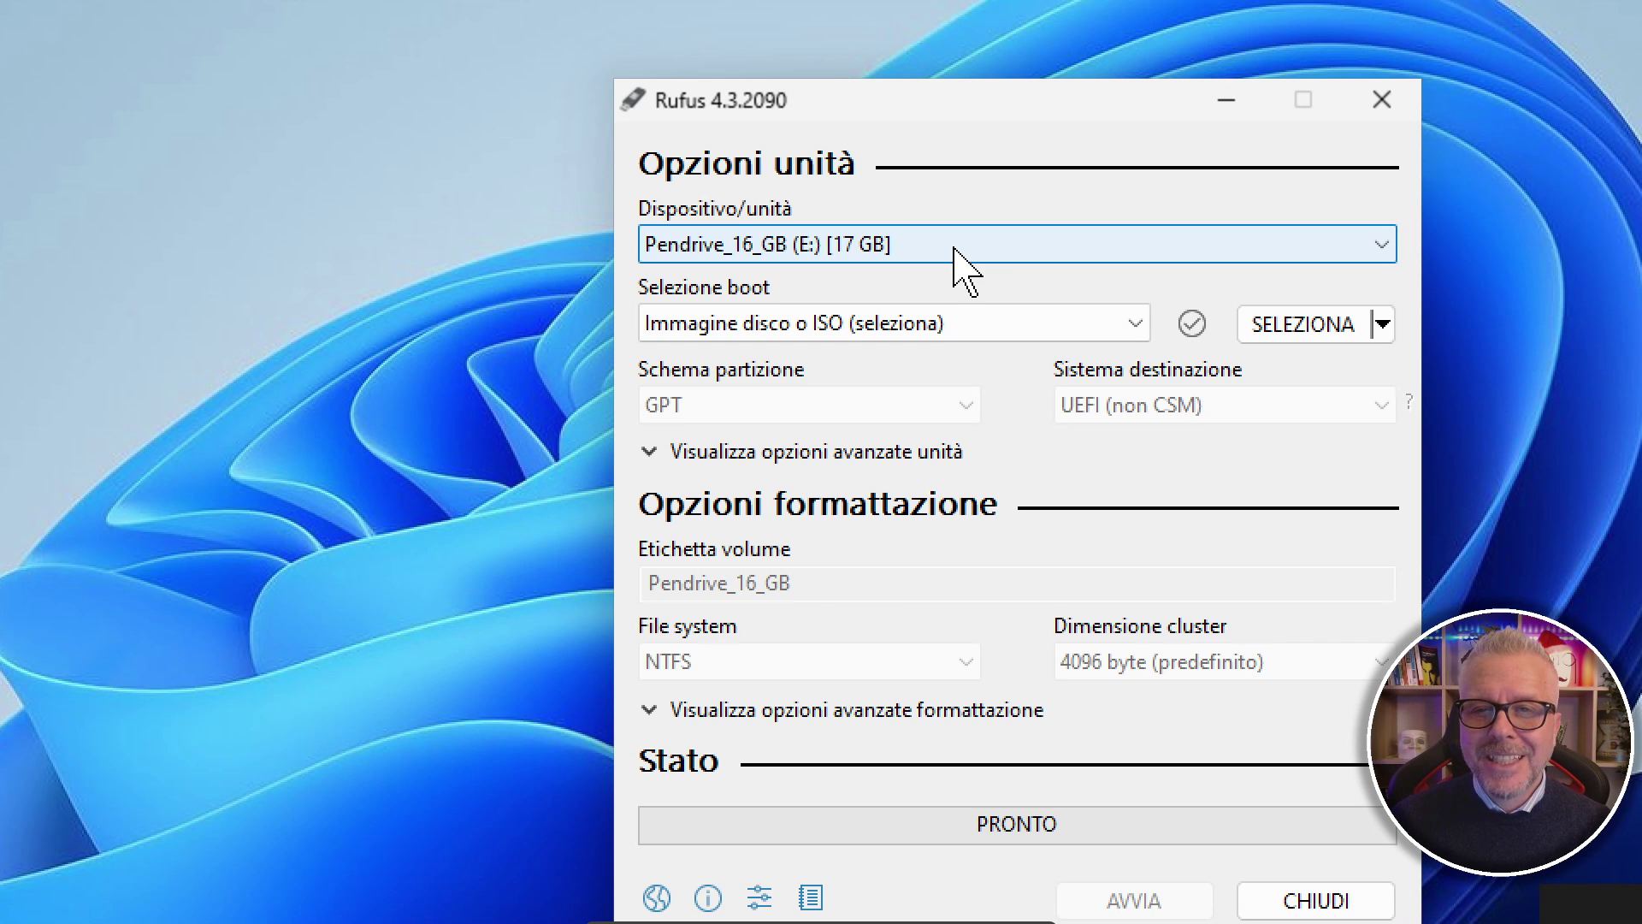
pyautogui.click(1382, 245)
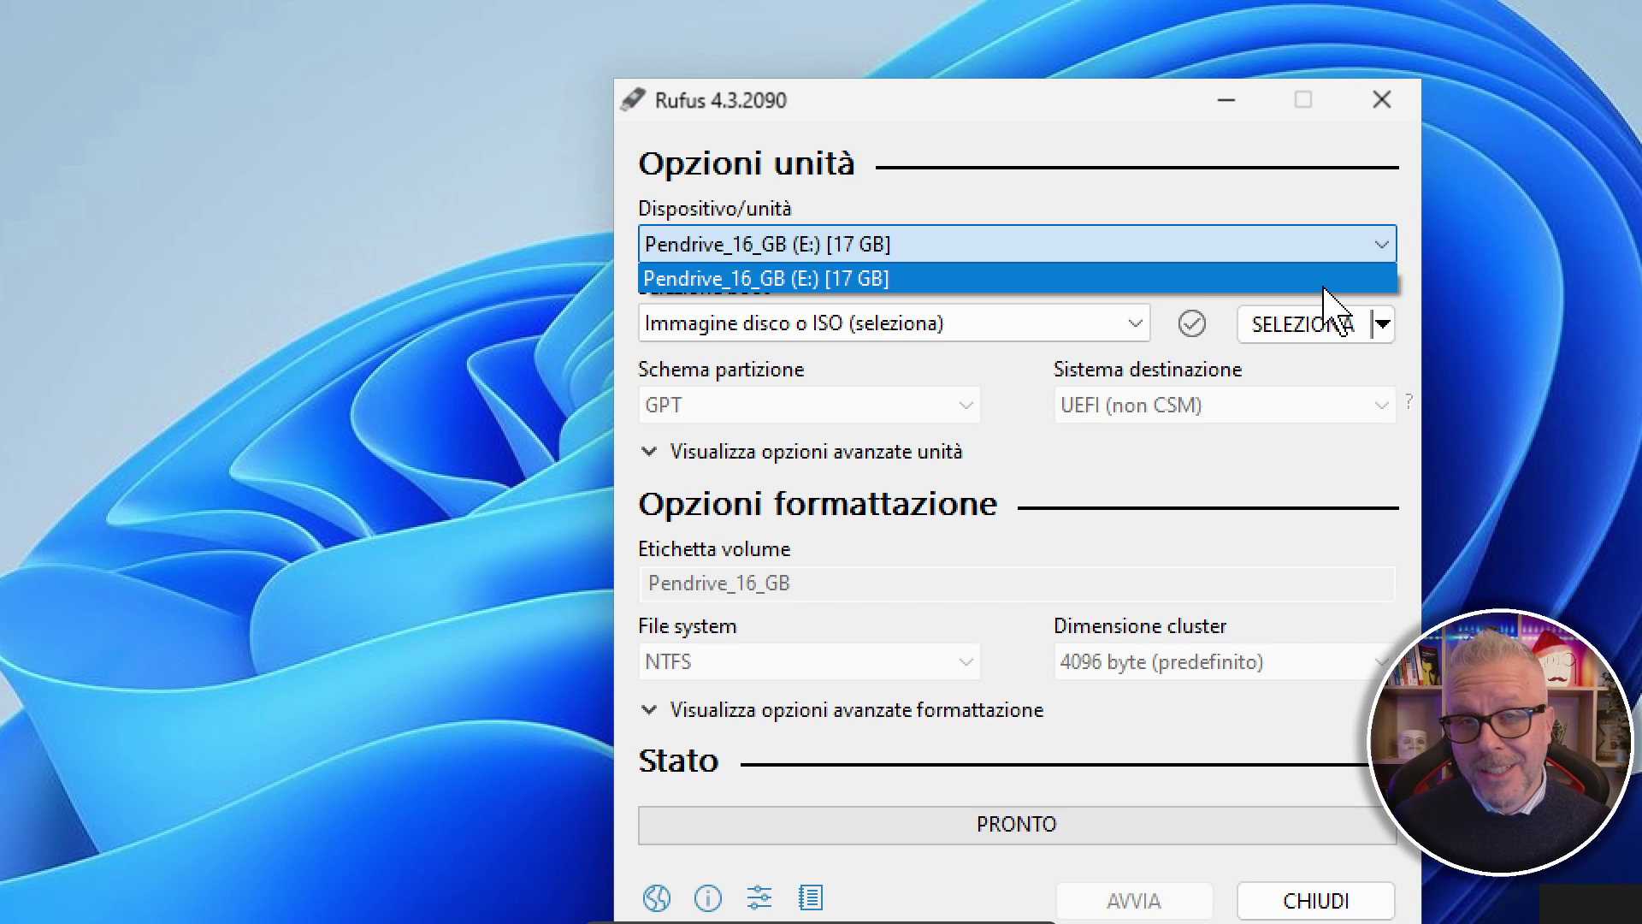
pyautogui.click(870, 278)
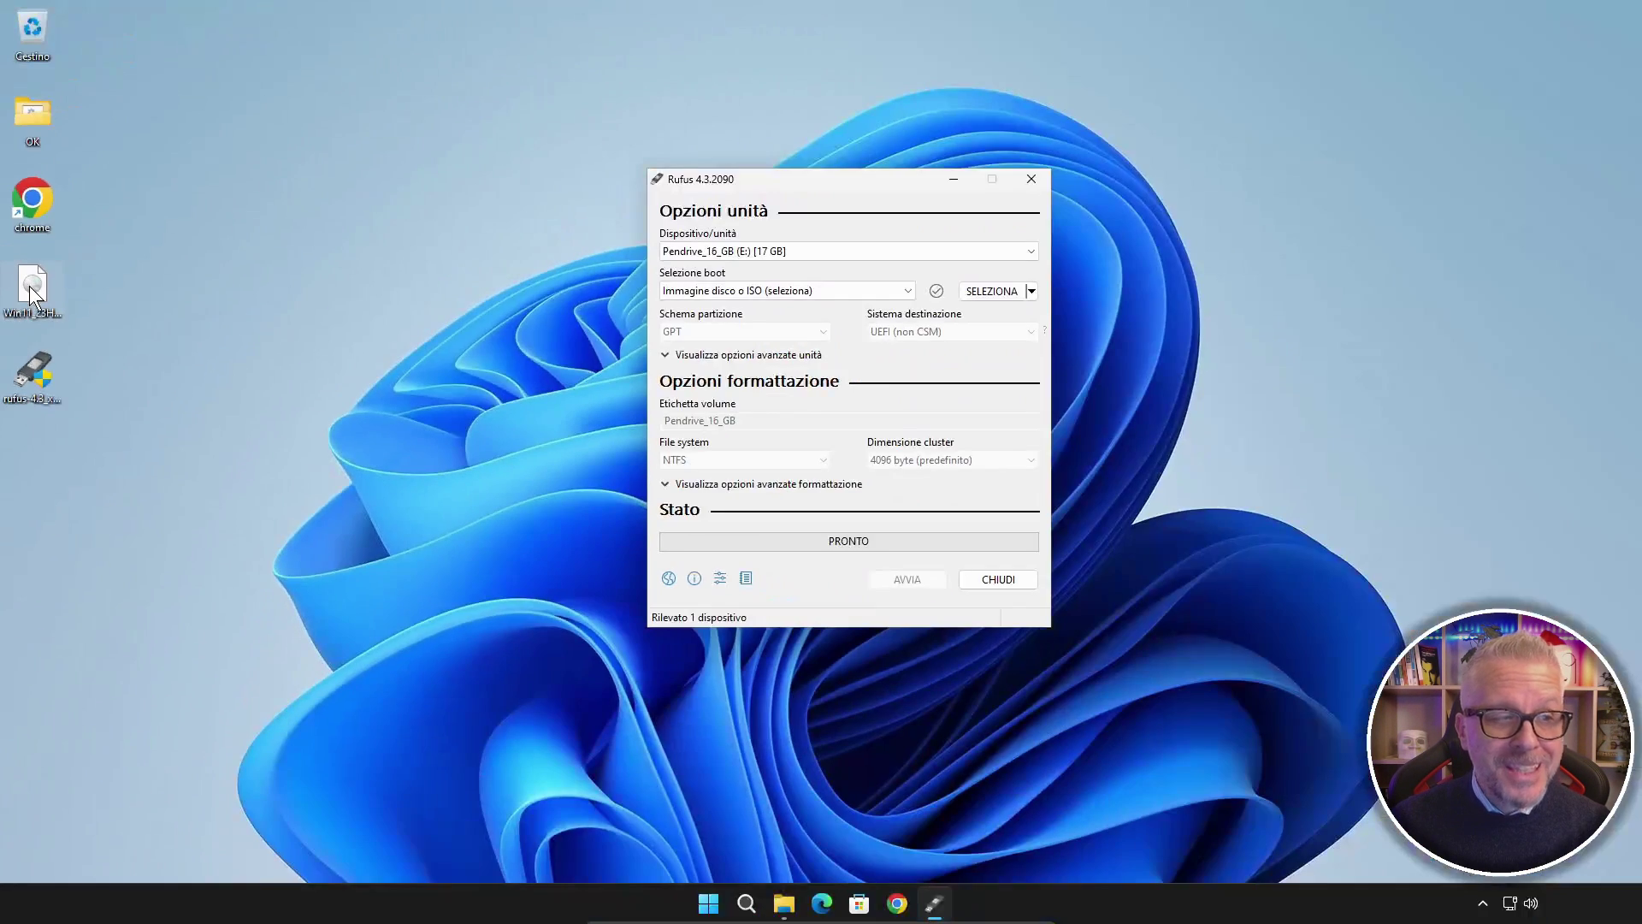
# Load the desktop's Win11_23H2_Italian_x64v2.iso into Rufus as the boot image and check the partition scheme options, keeping MBR
pyautogui.moveTo(60, 291); pyautogui.dragTo(328, 257)
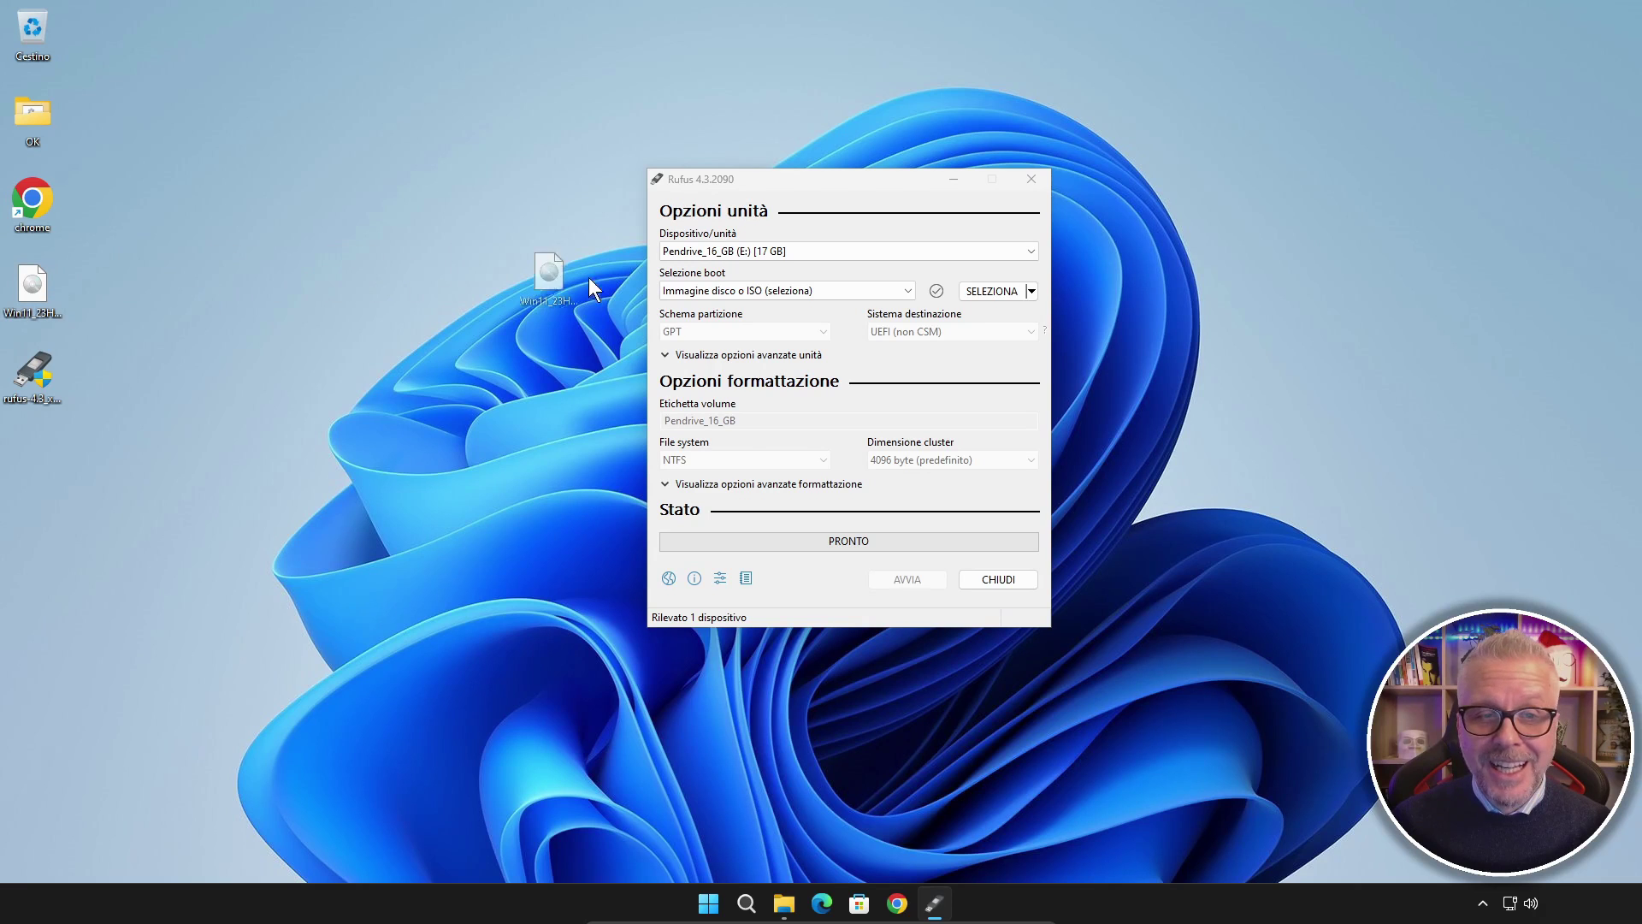
pyautogui.moveTo(589, 277); pyautogui.dragTo(787, 315)
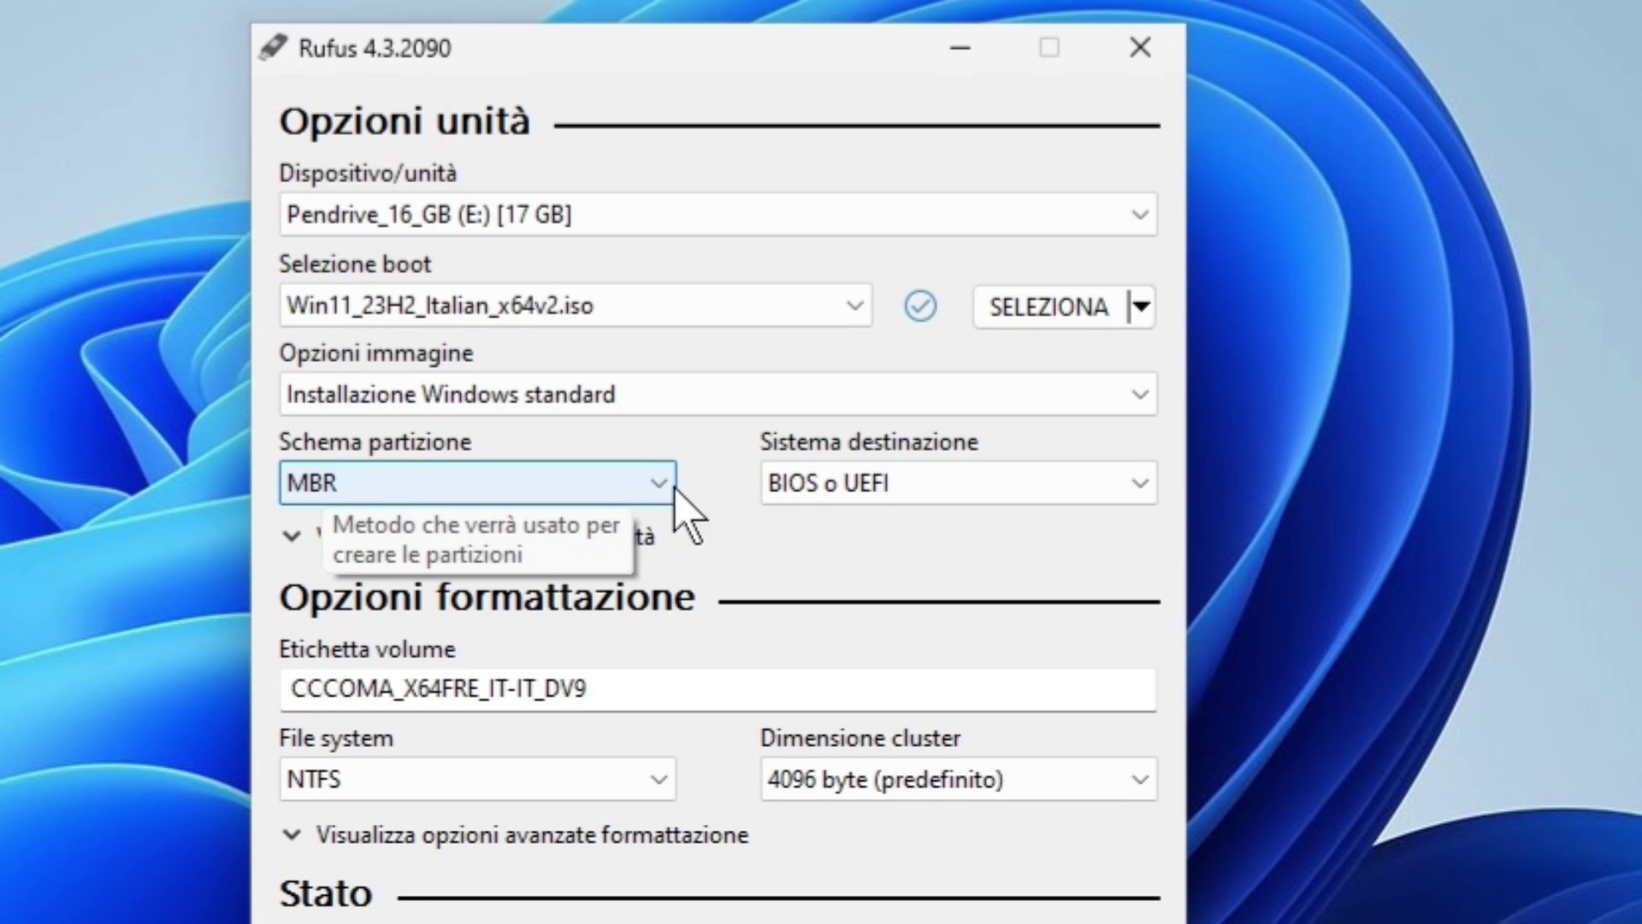
pyautogui.moveTo(881, 371)
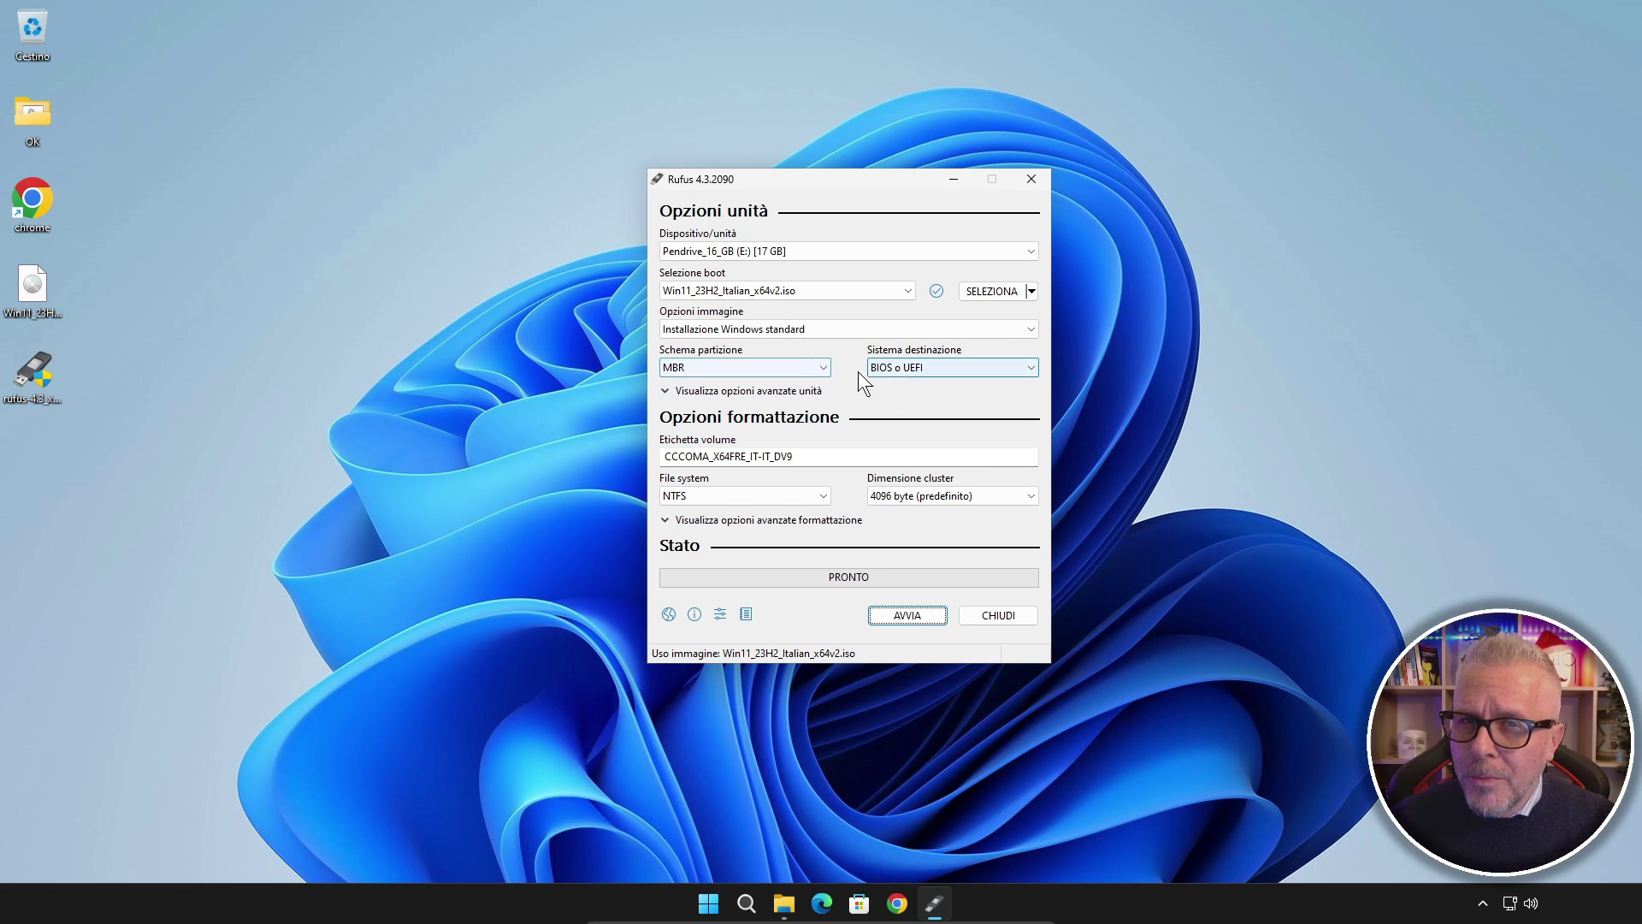
pyautogui.click(824, 368)
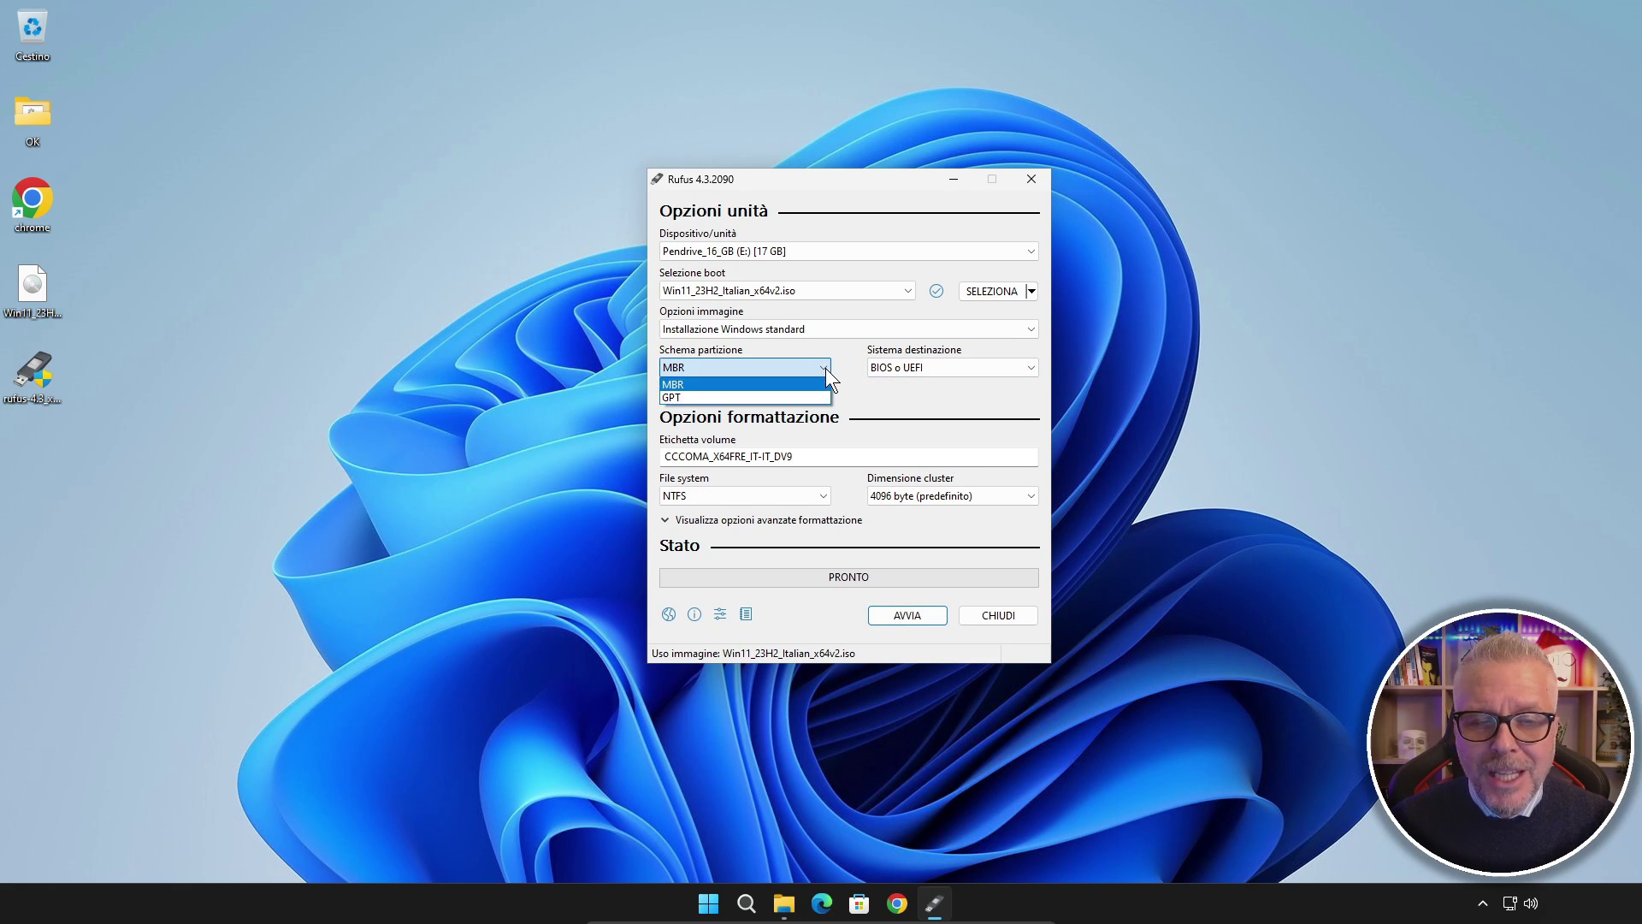
pyautogui.click(824, 368)
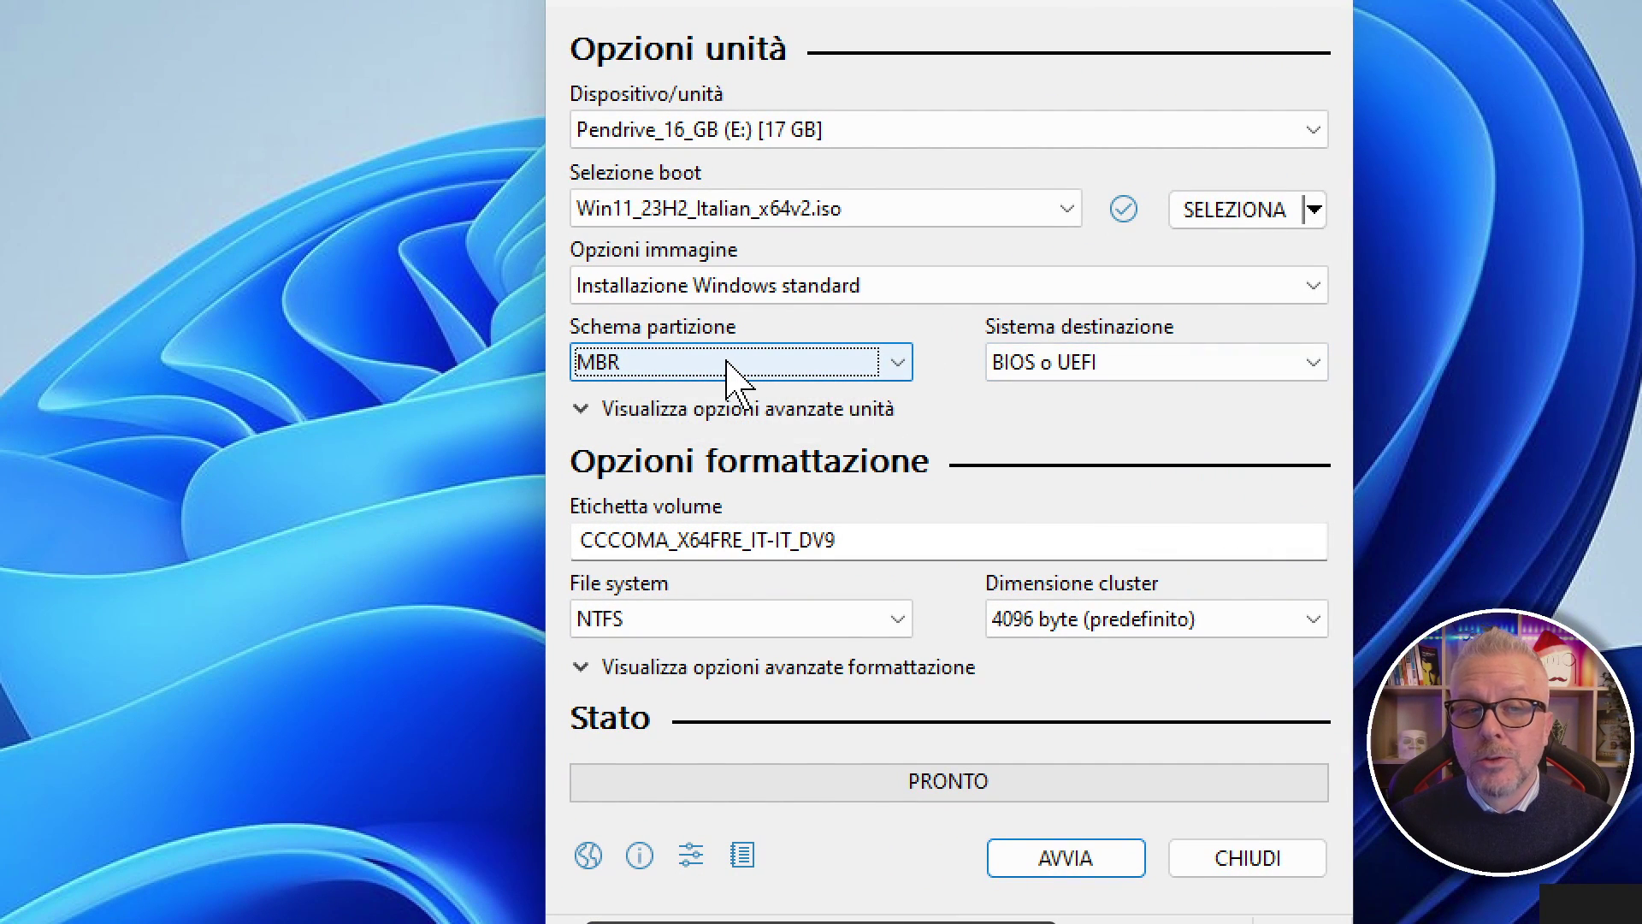
# Start the USB drive creation and enable a local account with the username User in the Windows customization options
pyautogui.moveTo(1179, 351)
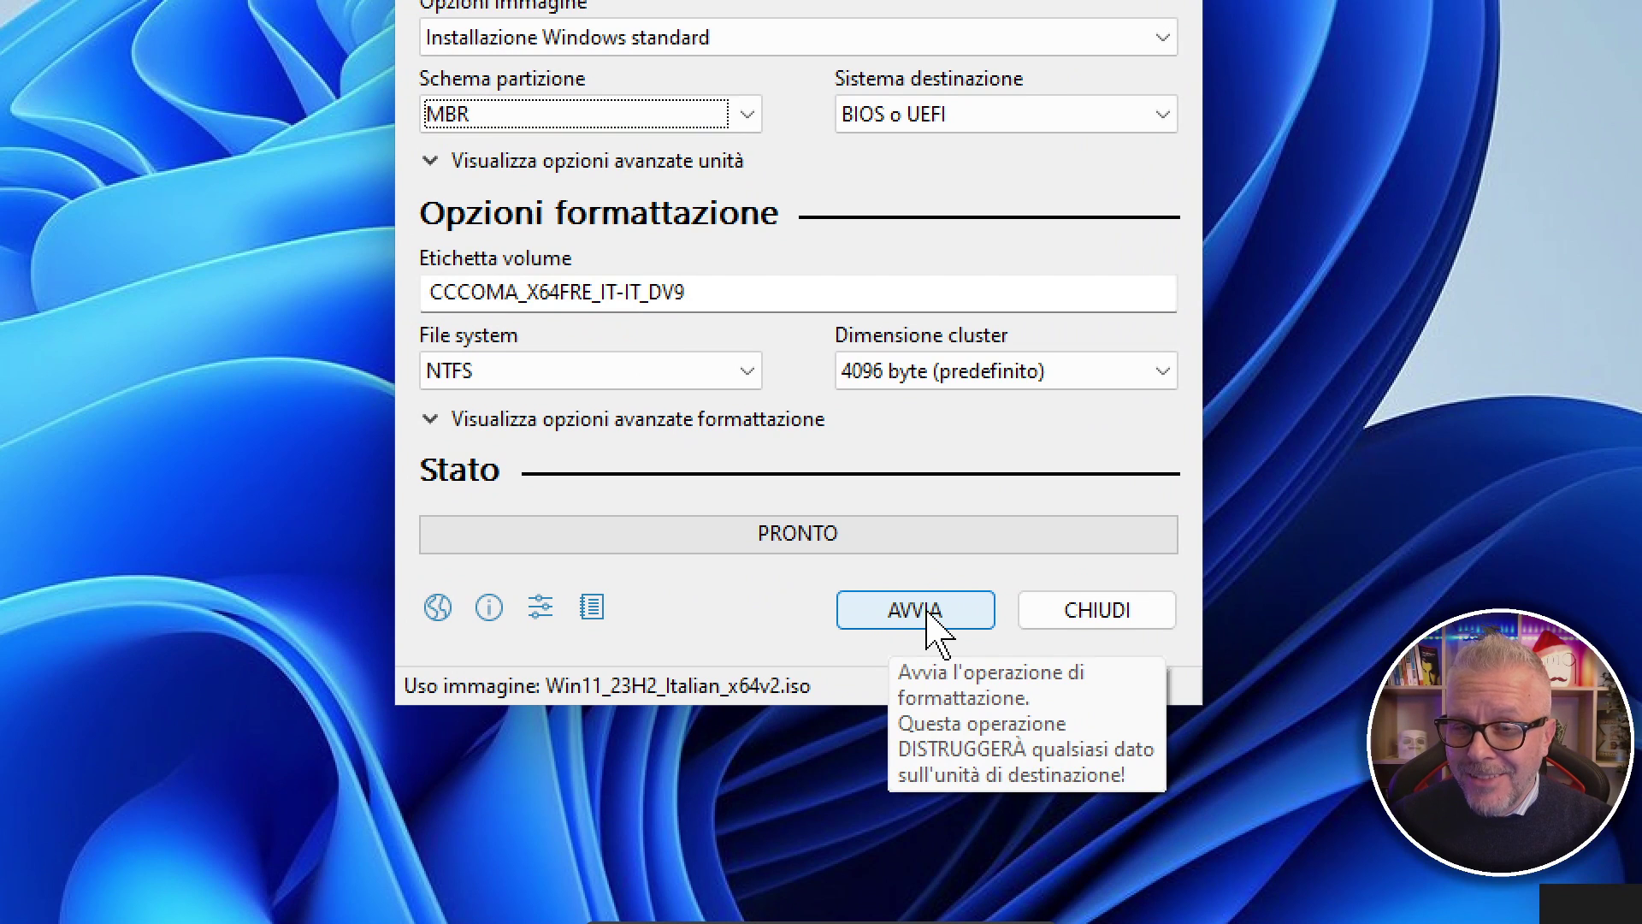
pyautogui.click(927, 611)
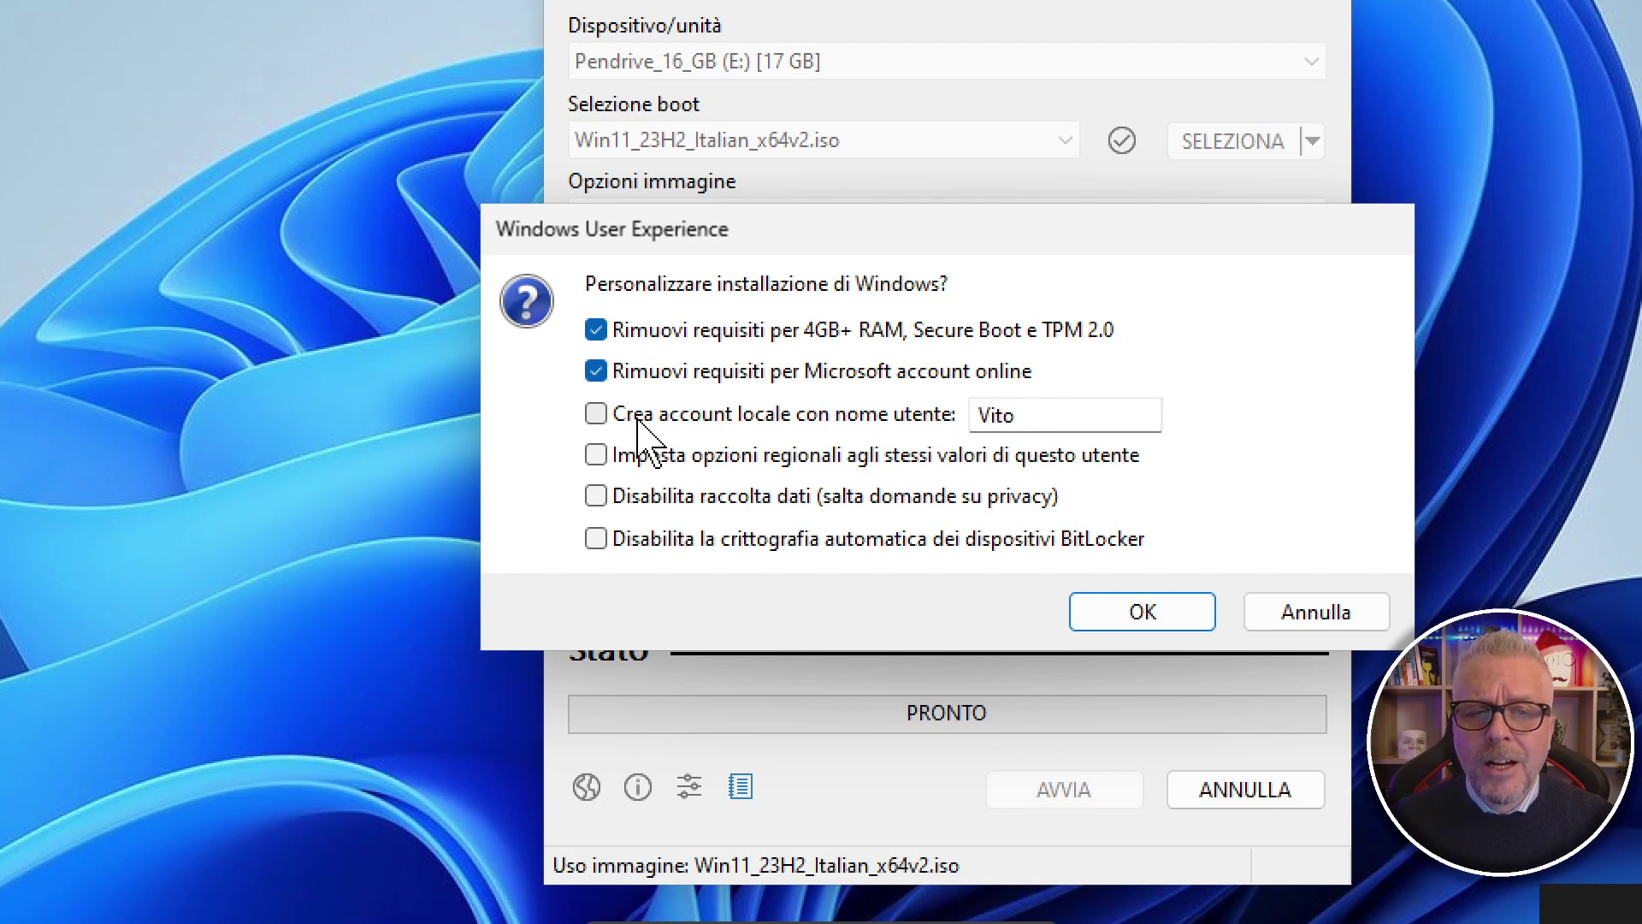
pyautogui.click(596, 414)
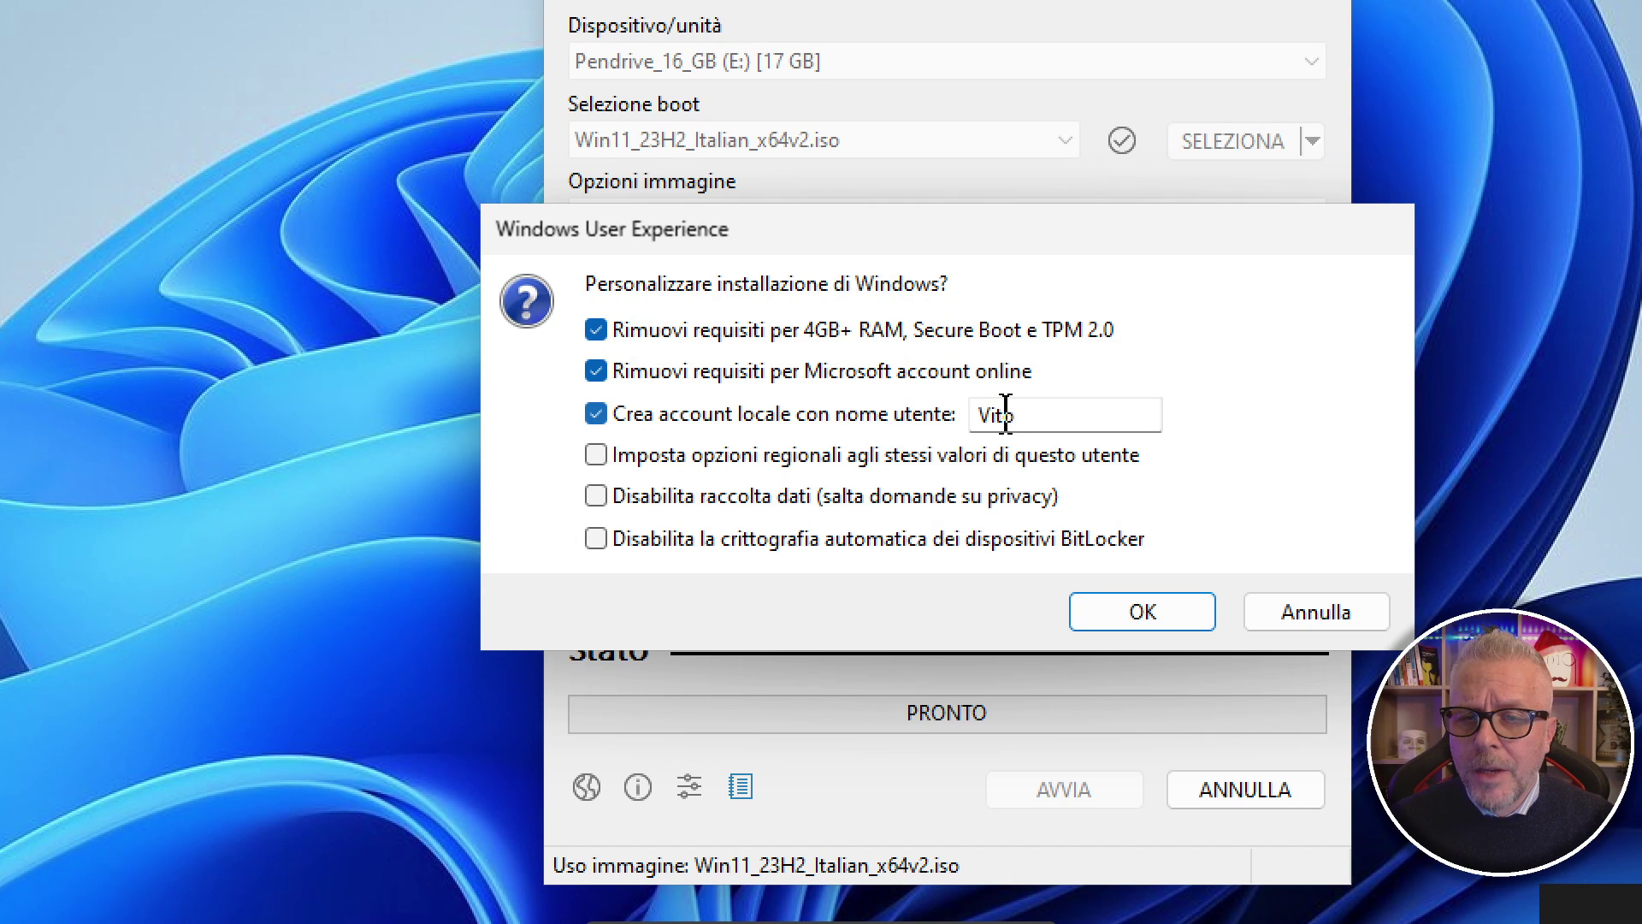
pyautogui.click(1060, 415)
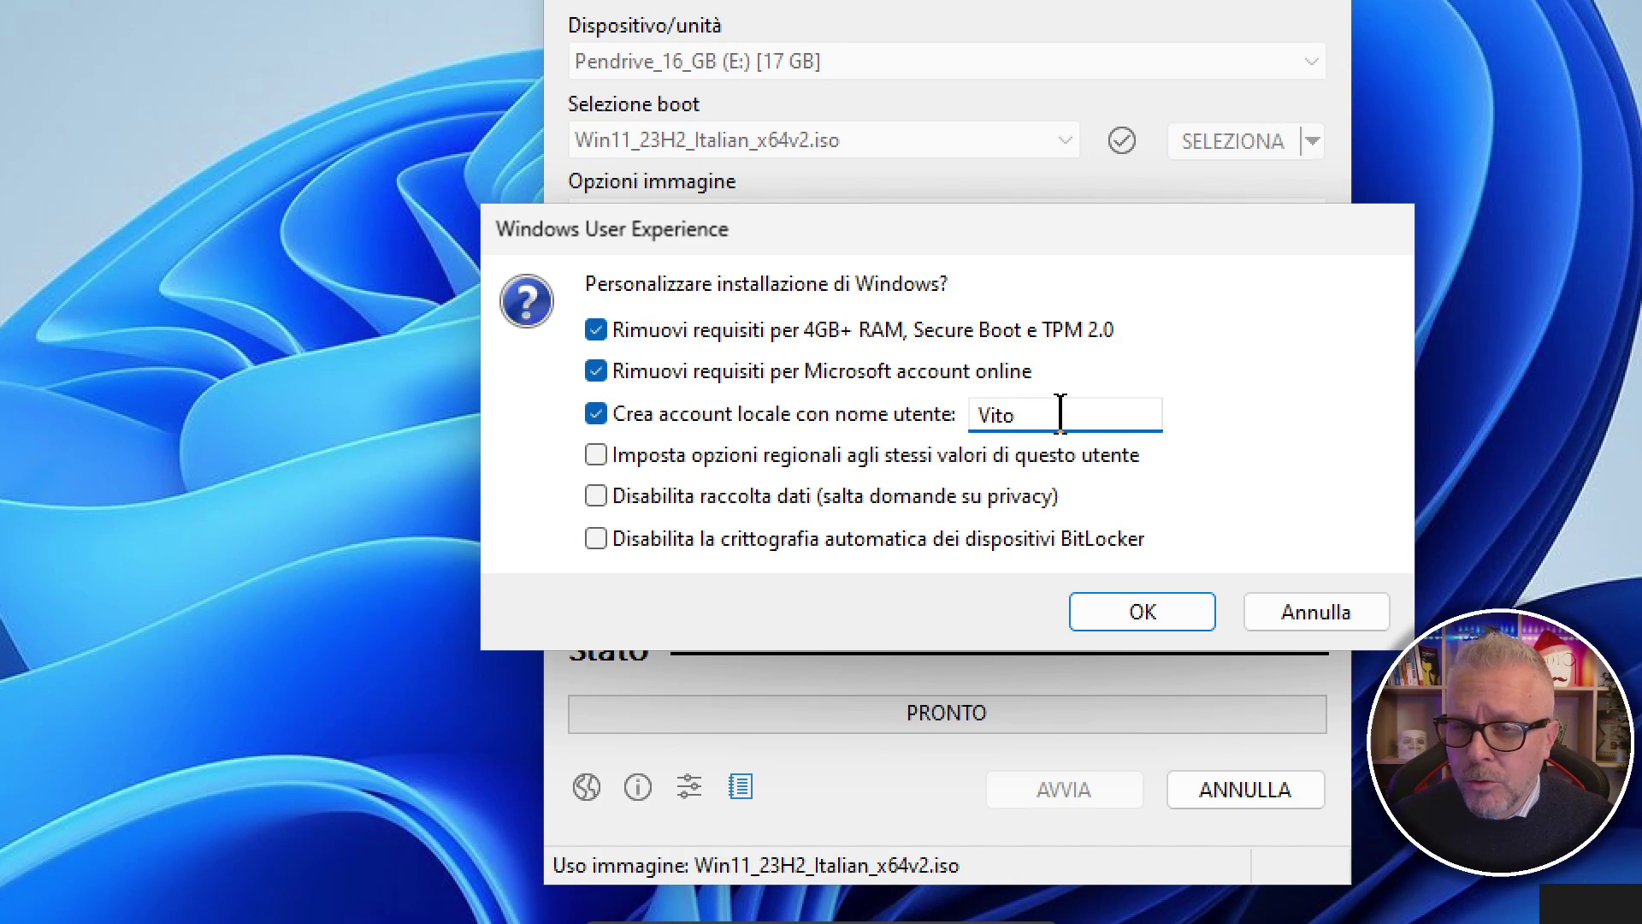
pyautogui.moveTo(1060, 415); pyautogui.dragTo(920, 417)
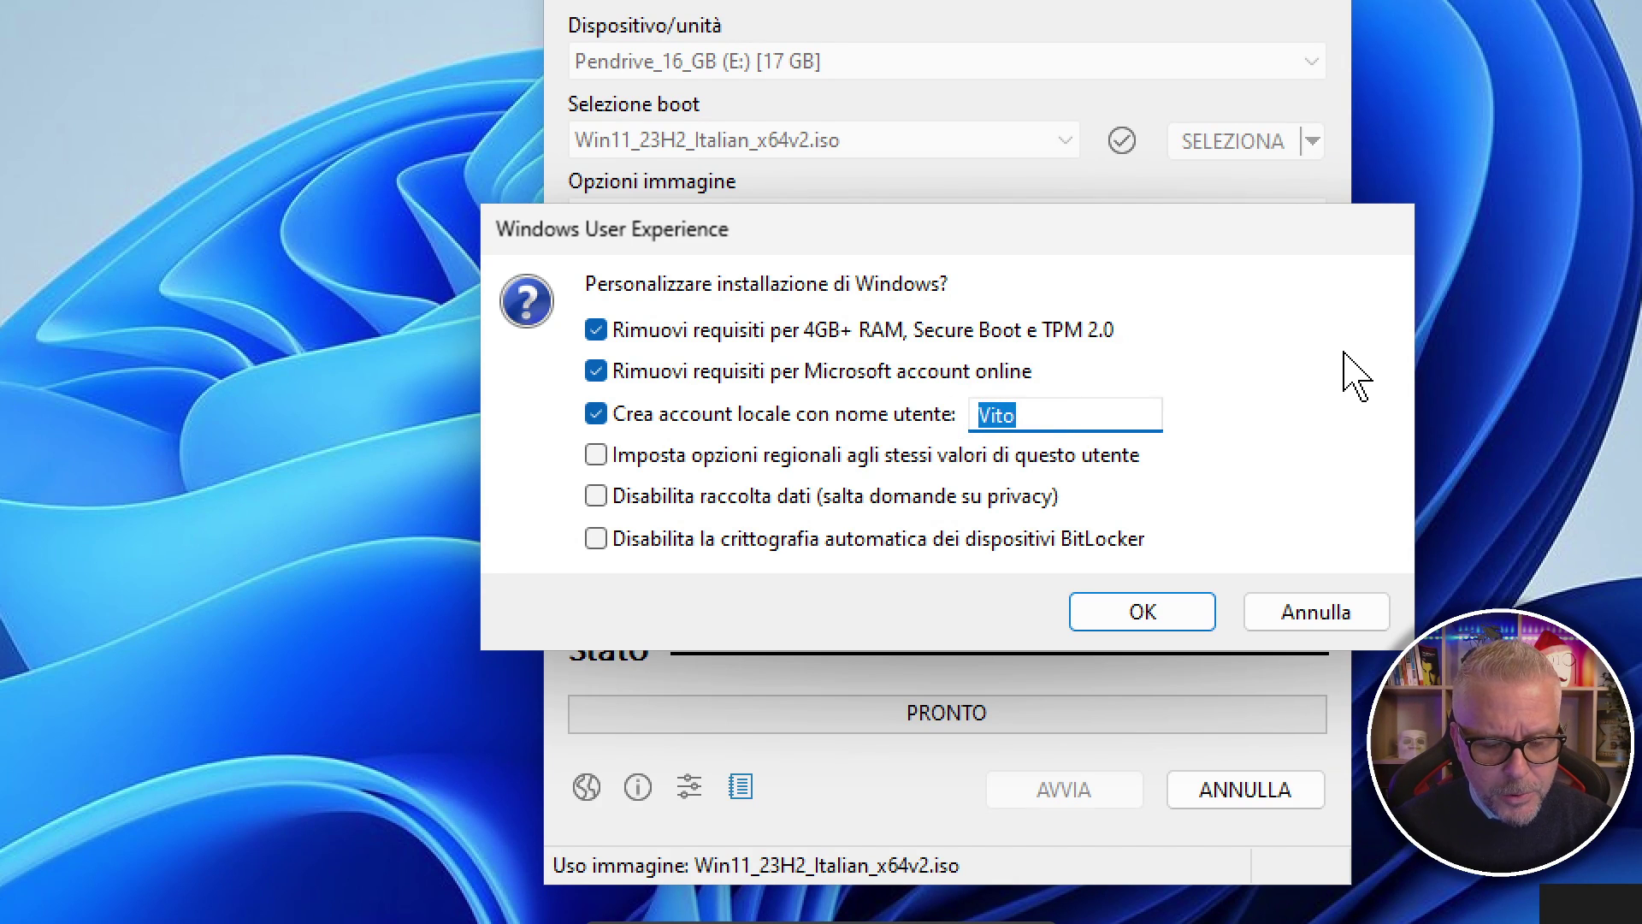
pyautogui.write('User')
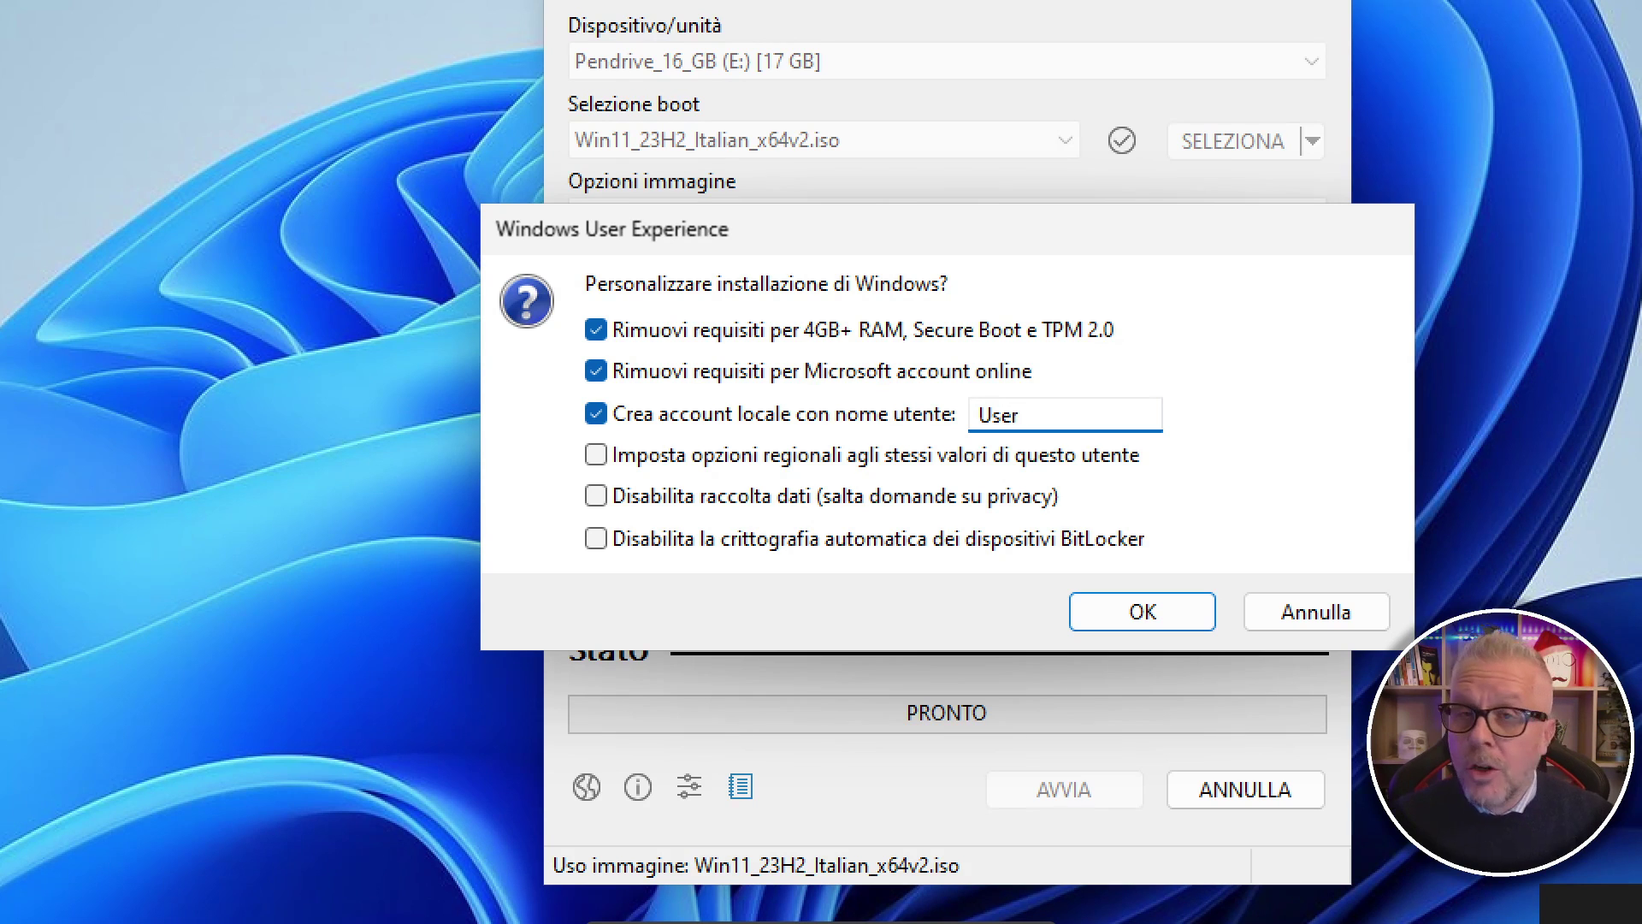
# Enable the options to reuse this user's regional settings, disable data collection, and disable automatic BitLocker encryption
pyautogui.click(598, 457)
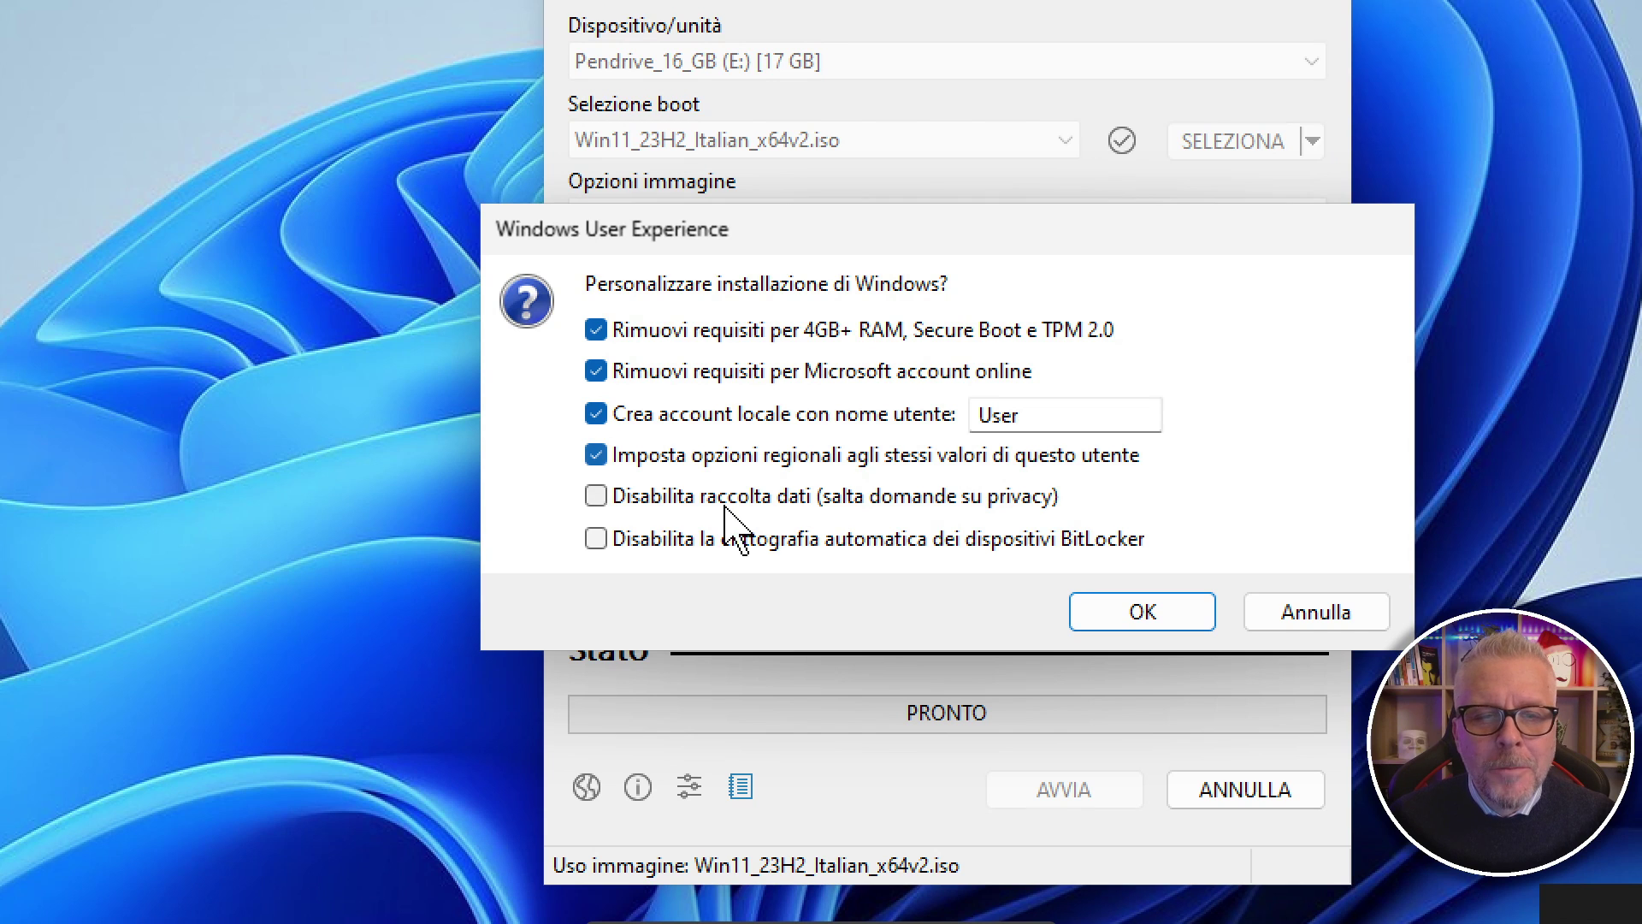
pyautogui.click(596, 499)
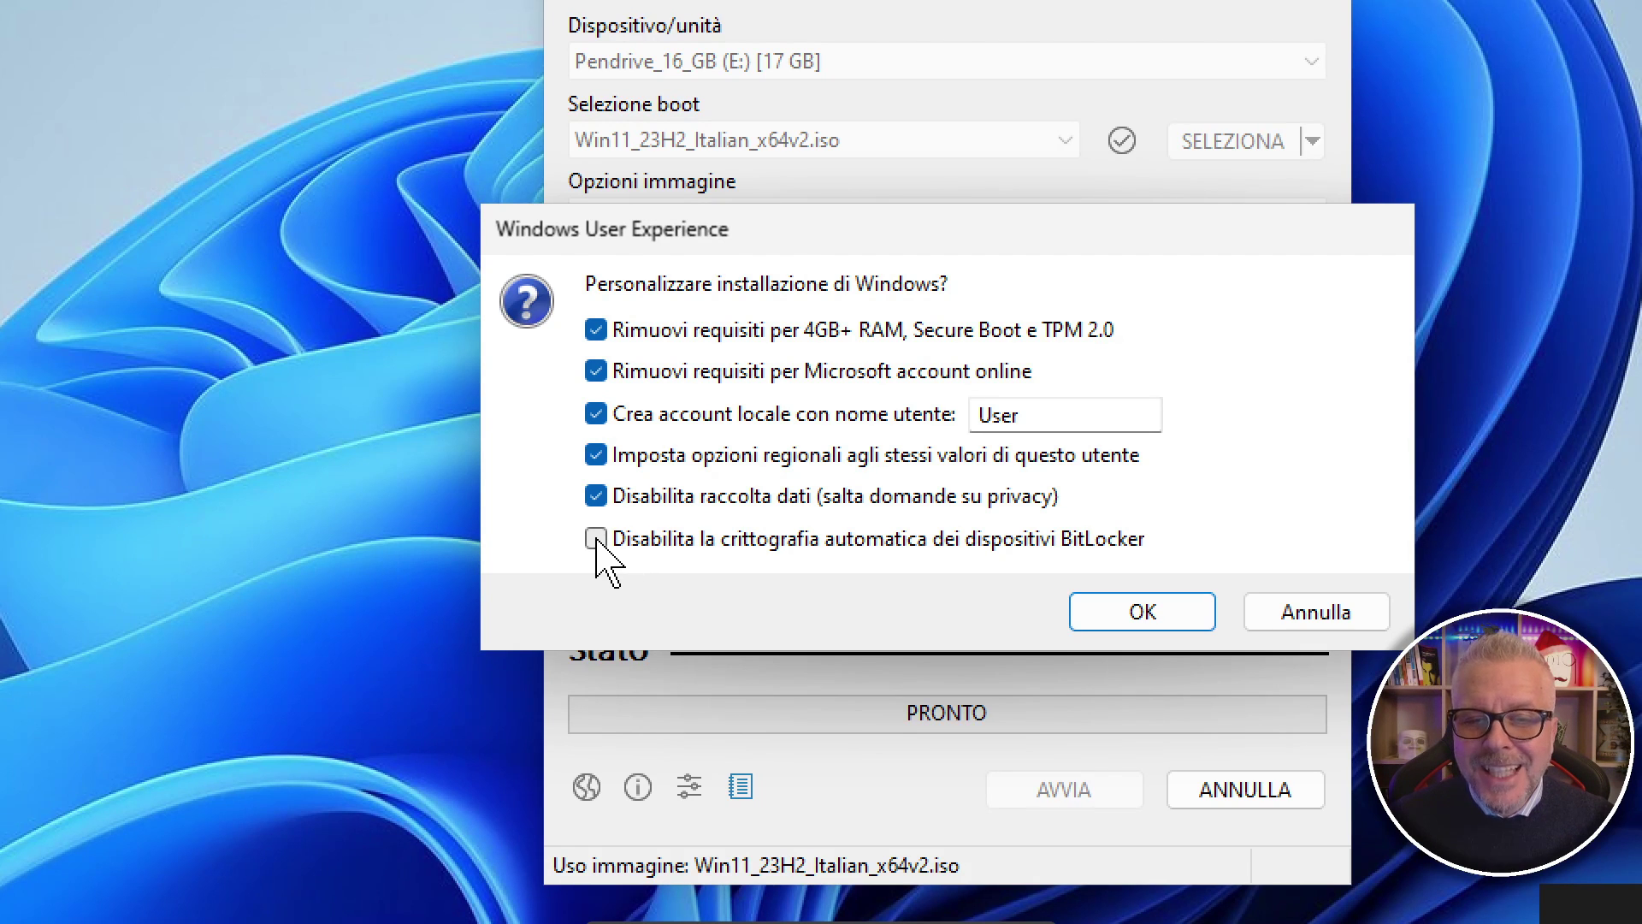
pyautogui.click(596, 540)
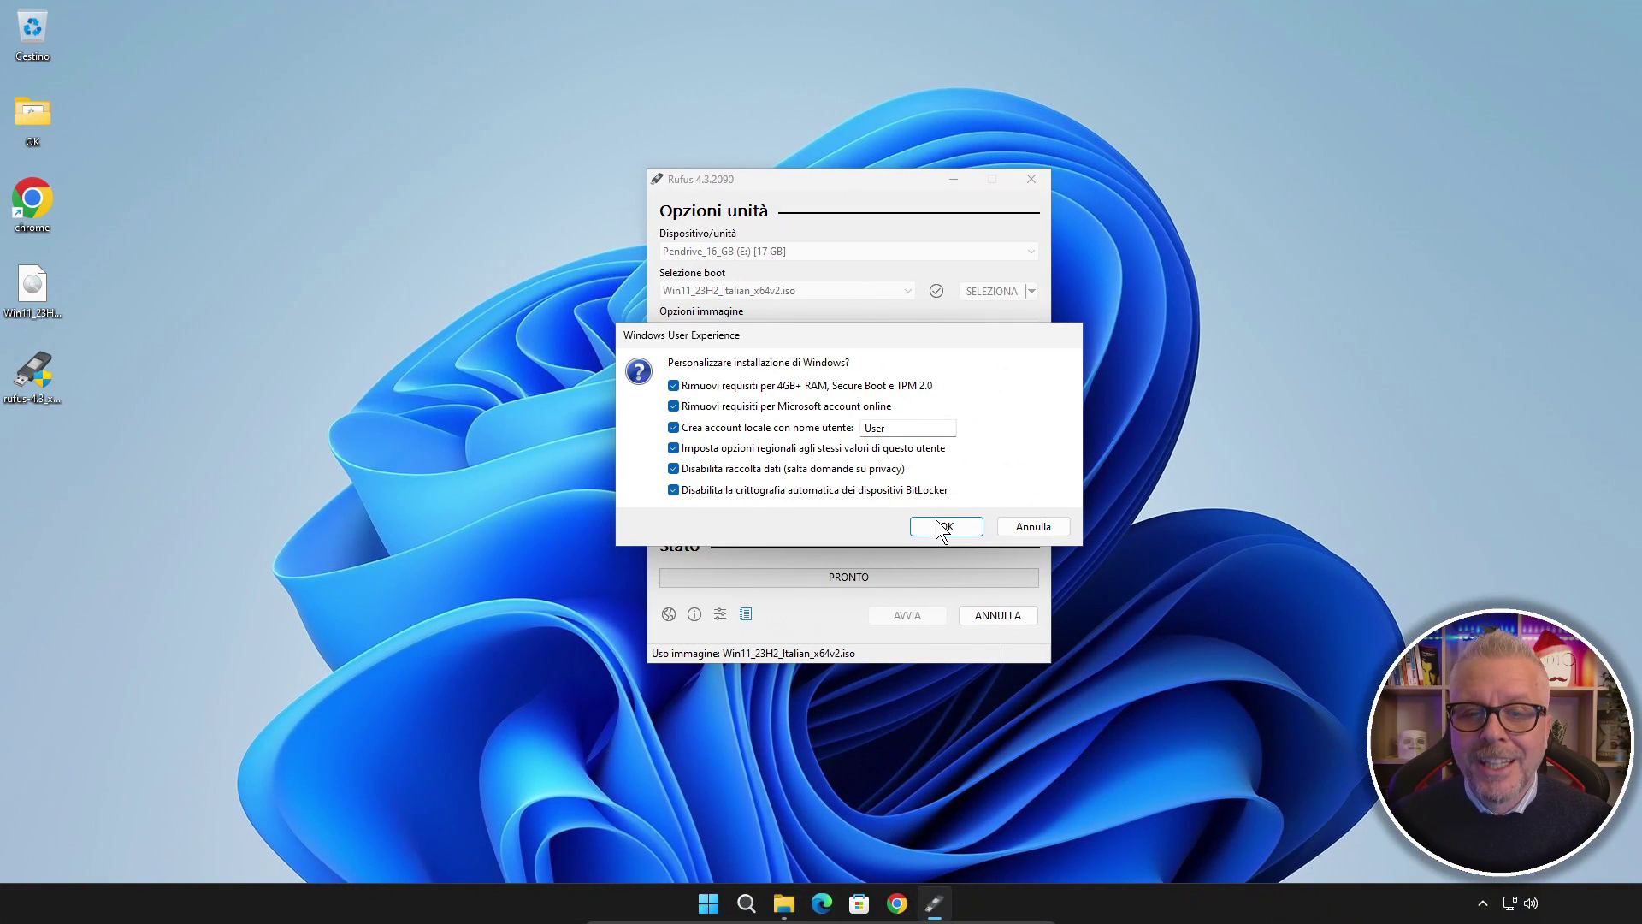
# Confirm the customizations and the erasure of Pendrive_16_GB (E:) to write the Windows USB drive, then close Rufus
pyautogui.click(943, 527)
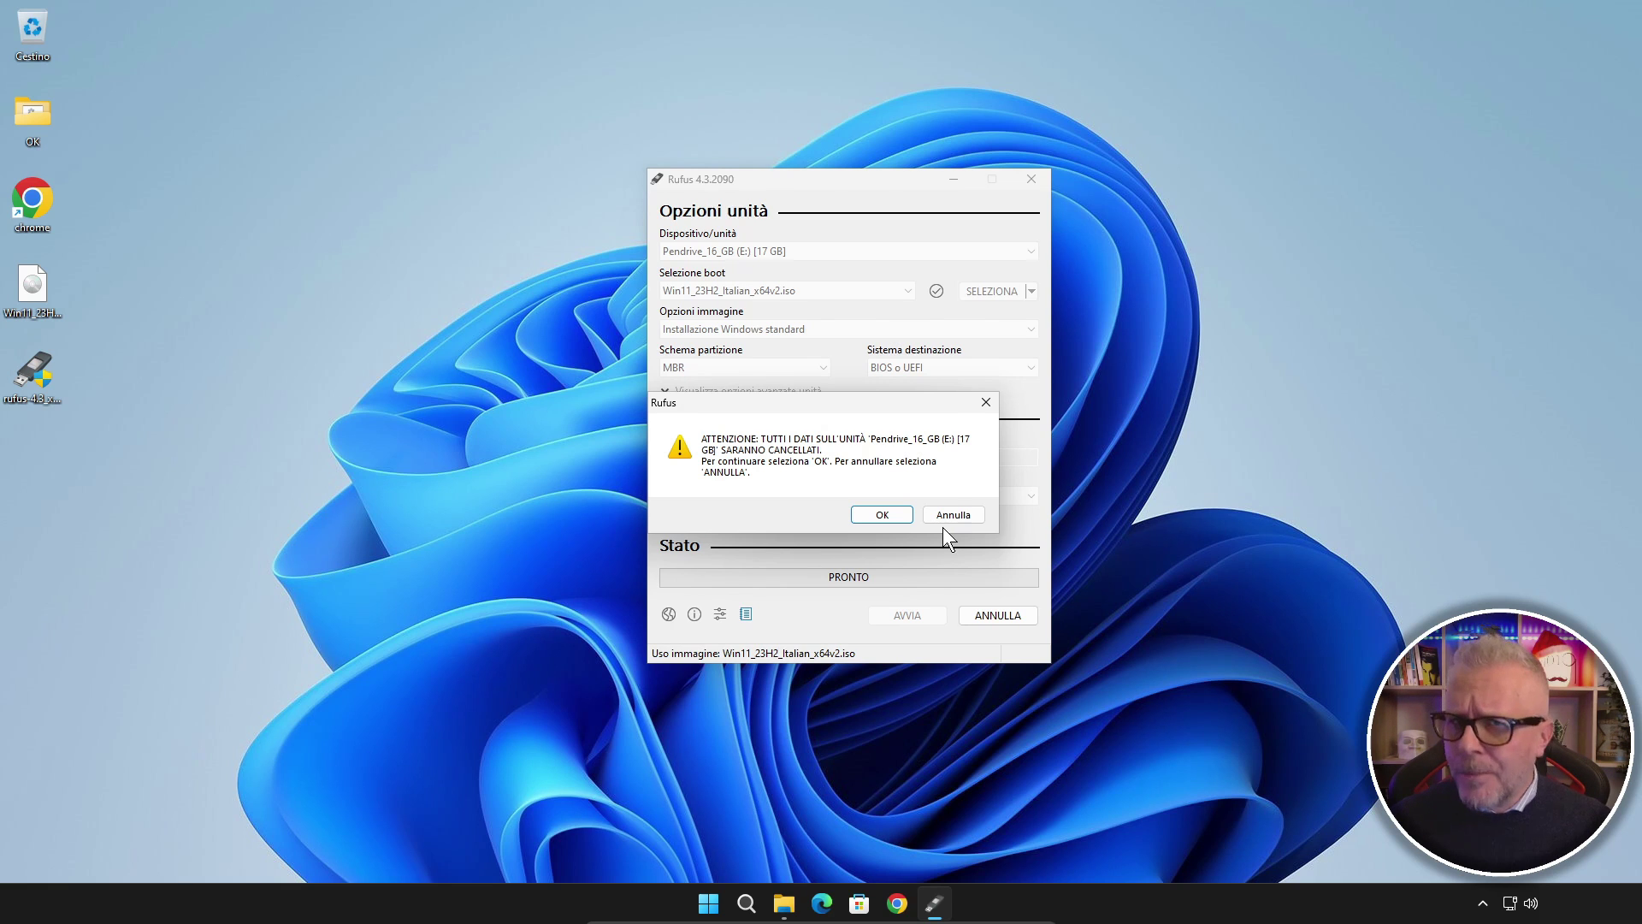
pyautogui.click(870, 516)
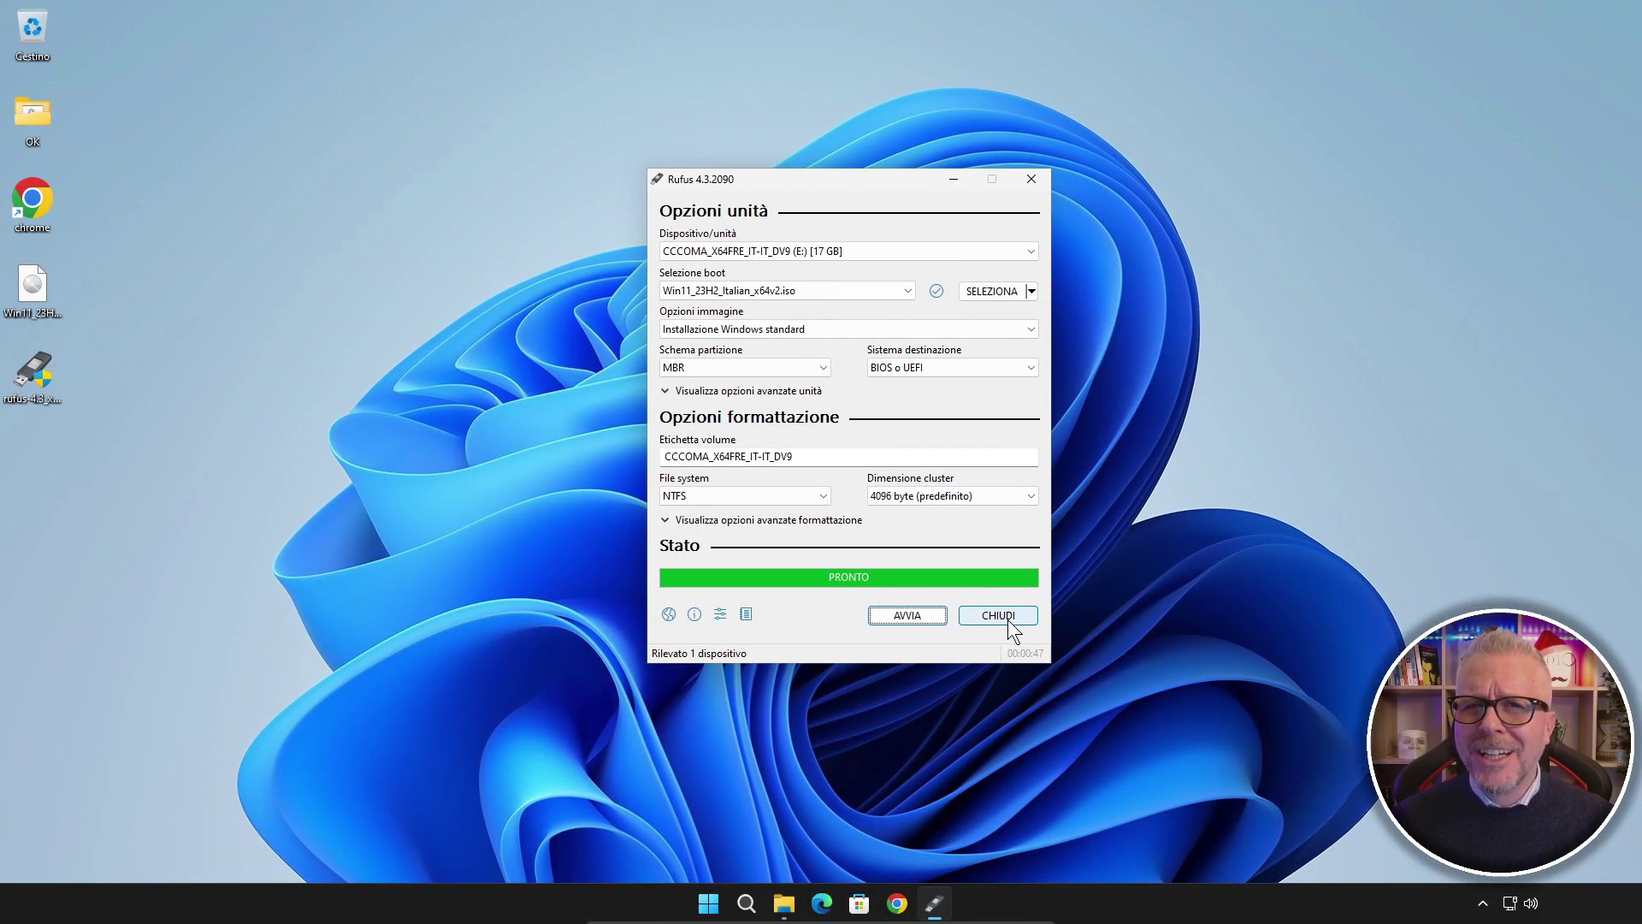
pyautogui.click(1007, 619)
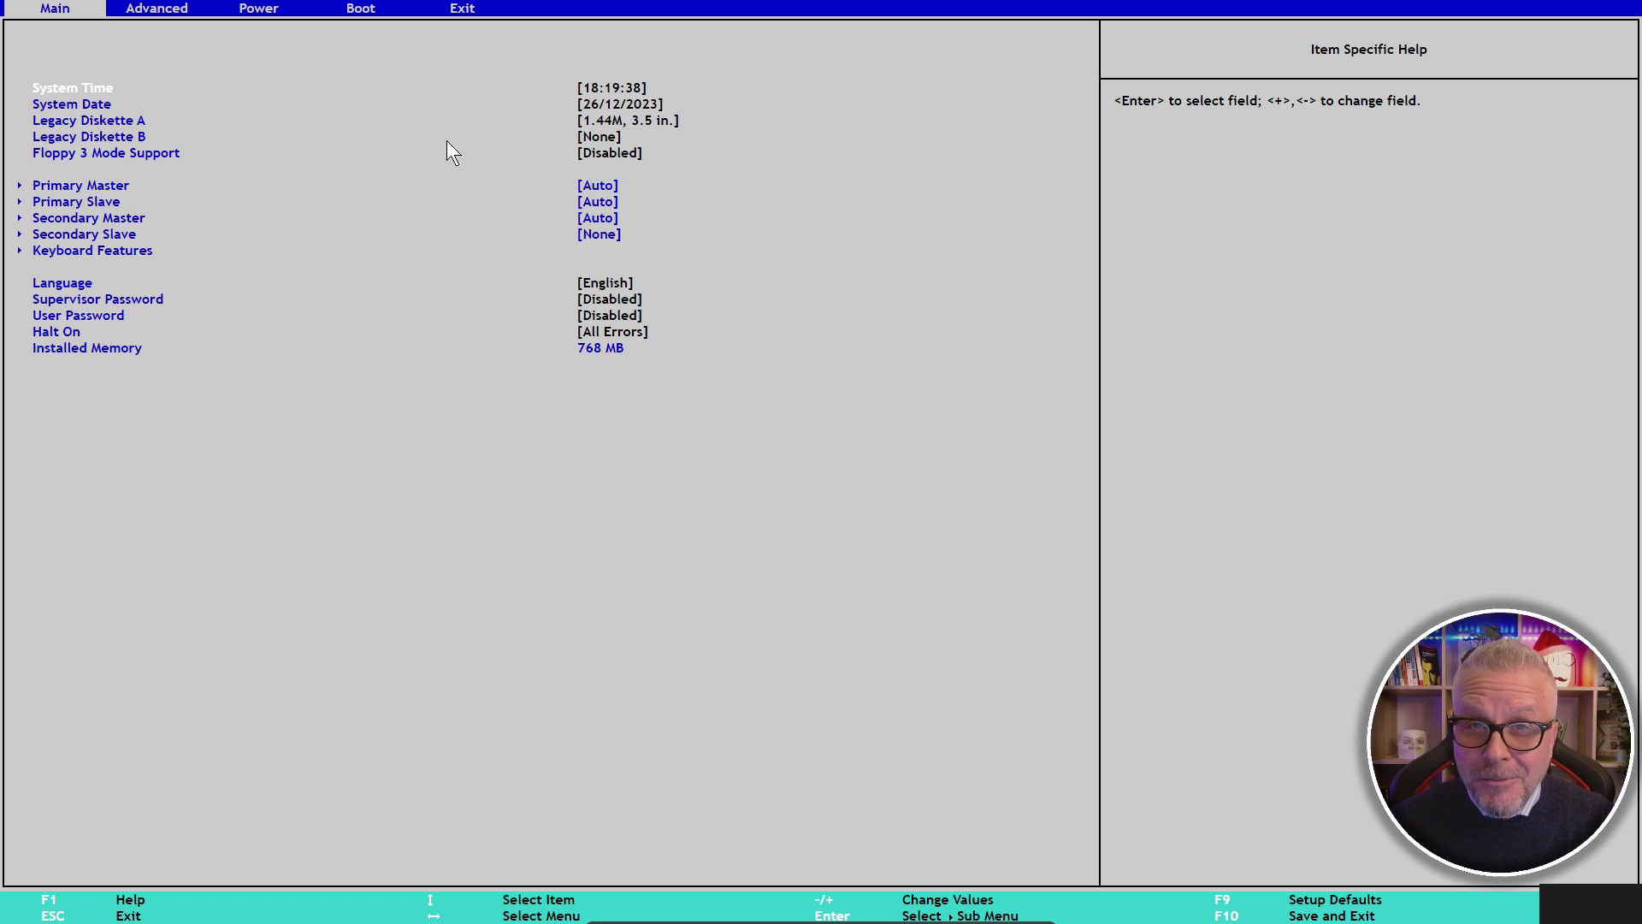
# Examine the boot device sequence and the exit options in the BIOS setup
pyautogui.click(364, 21)
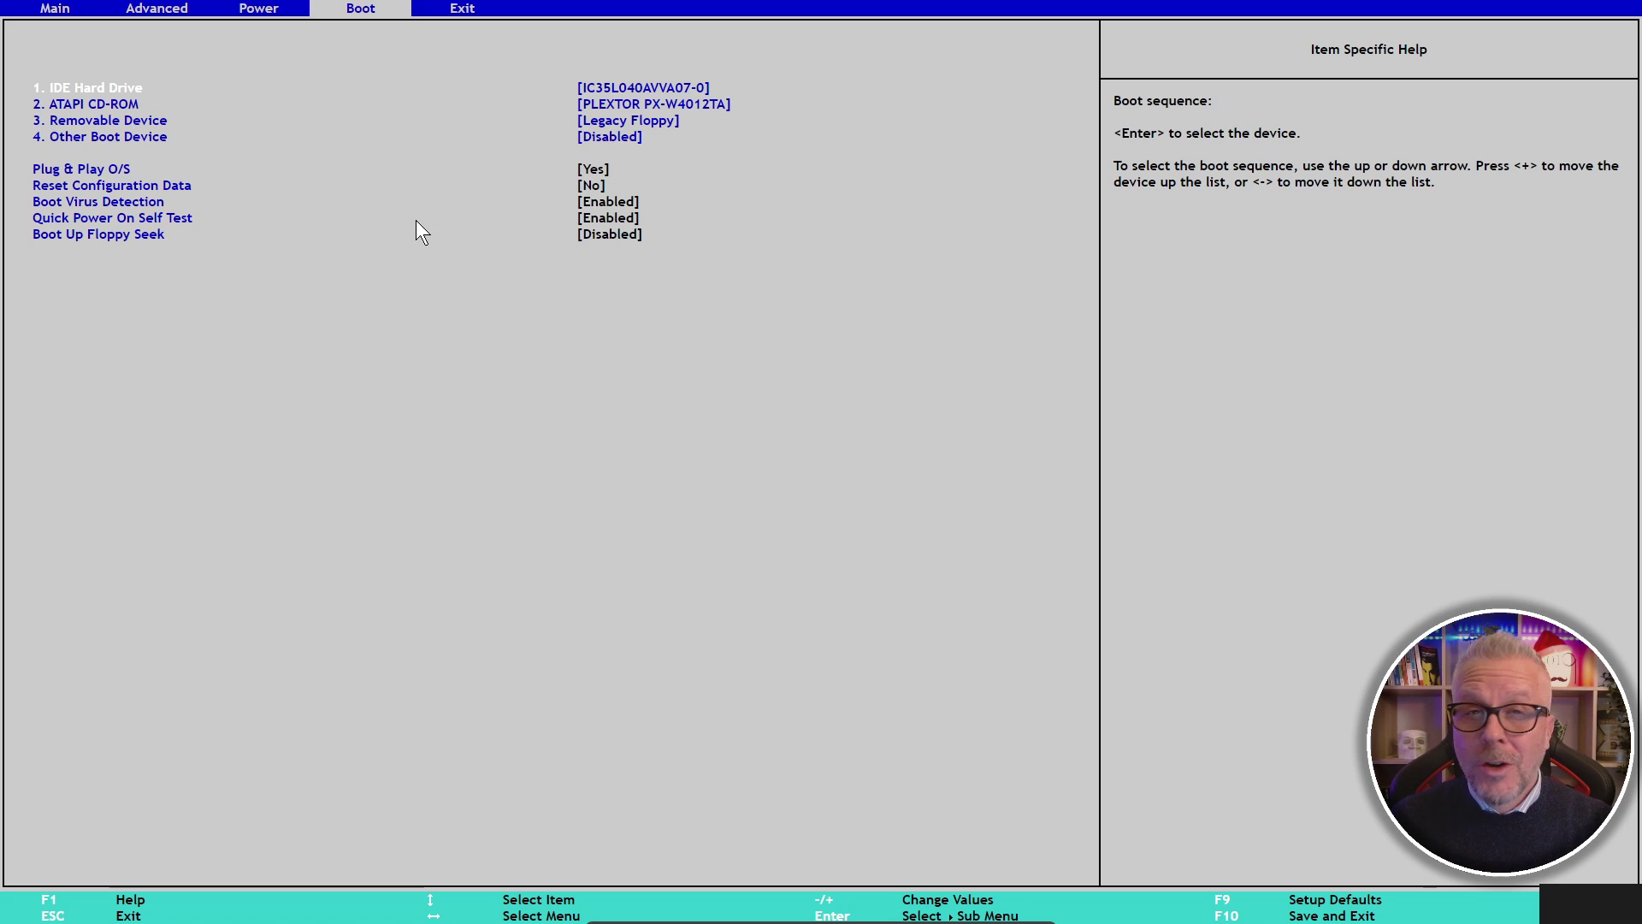
pyautogui.click(464, 12)
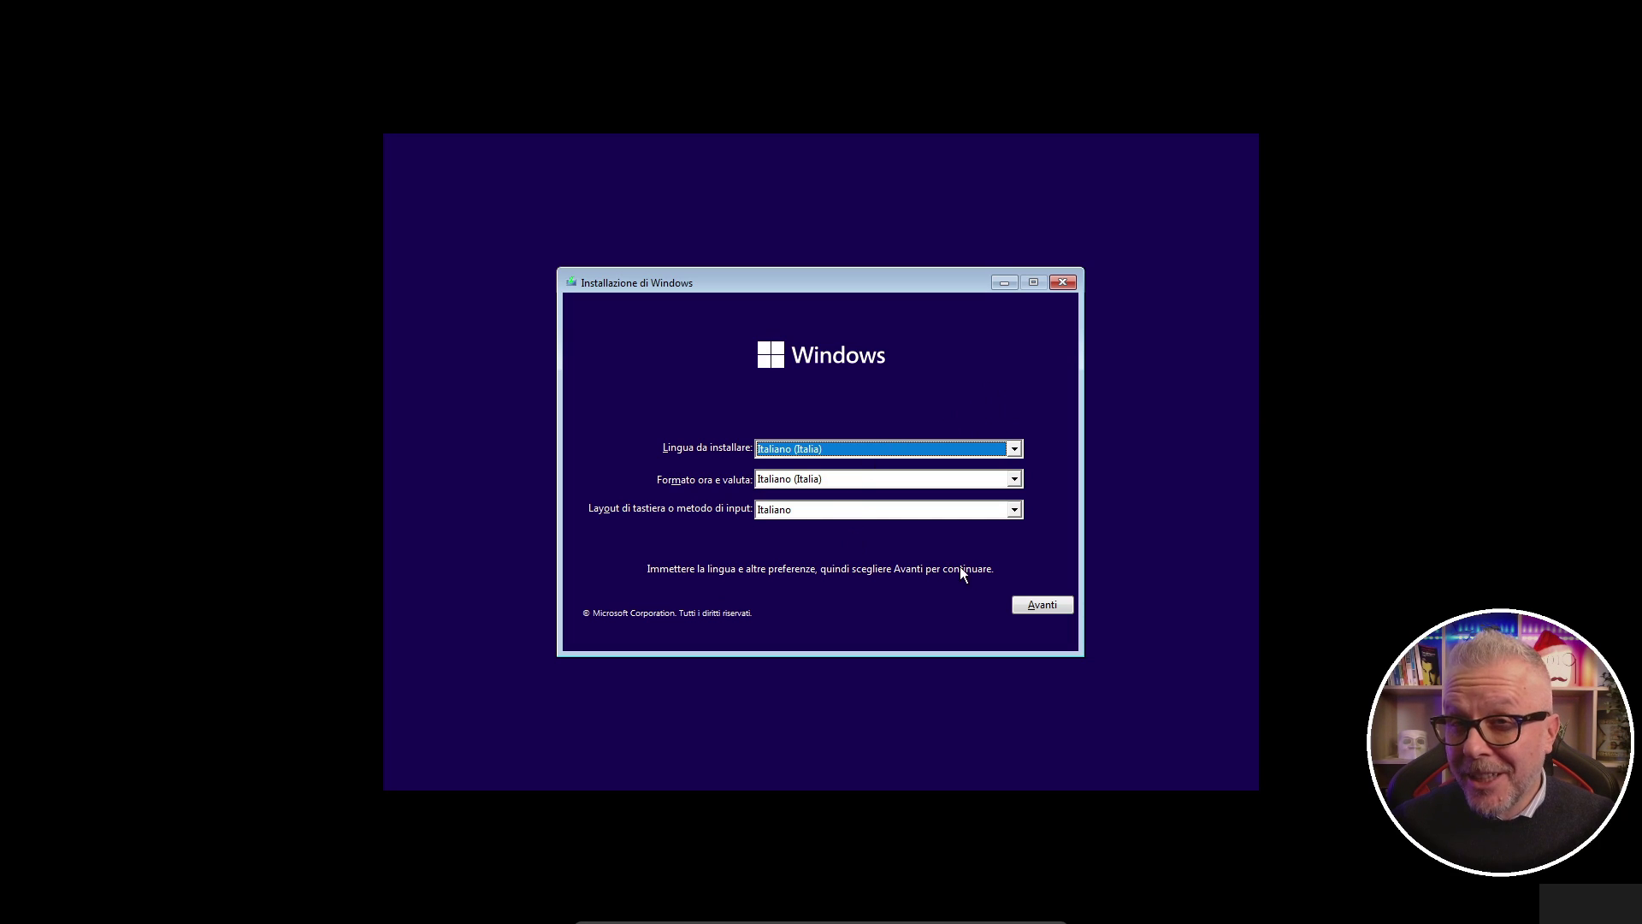
# Start Windows Setup with the Italian language and keyboard settings and no product key, choosing Windows 11 Home as the edition
pyautogui.click(1043, 605)
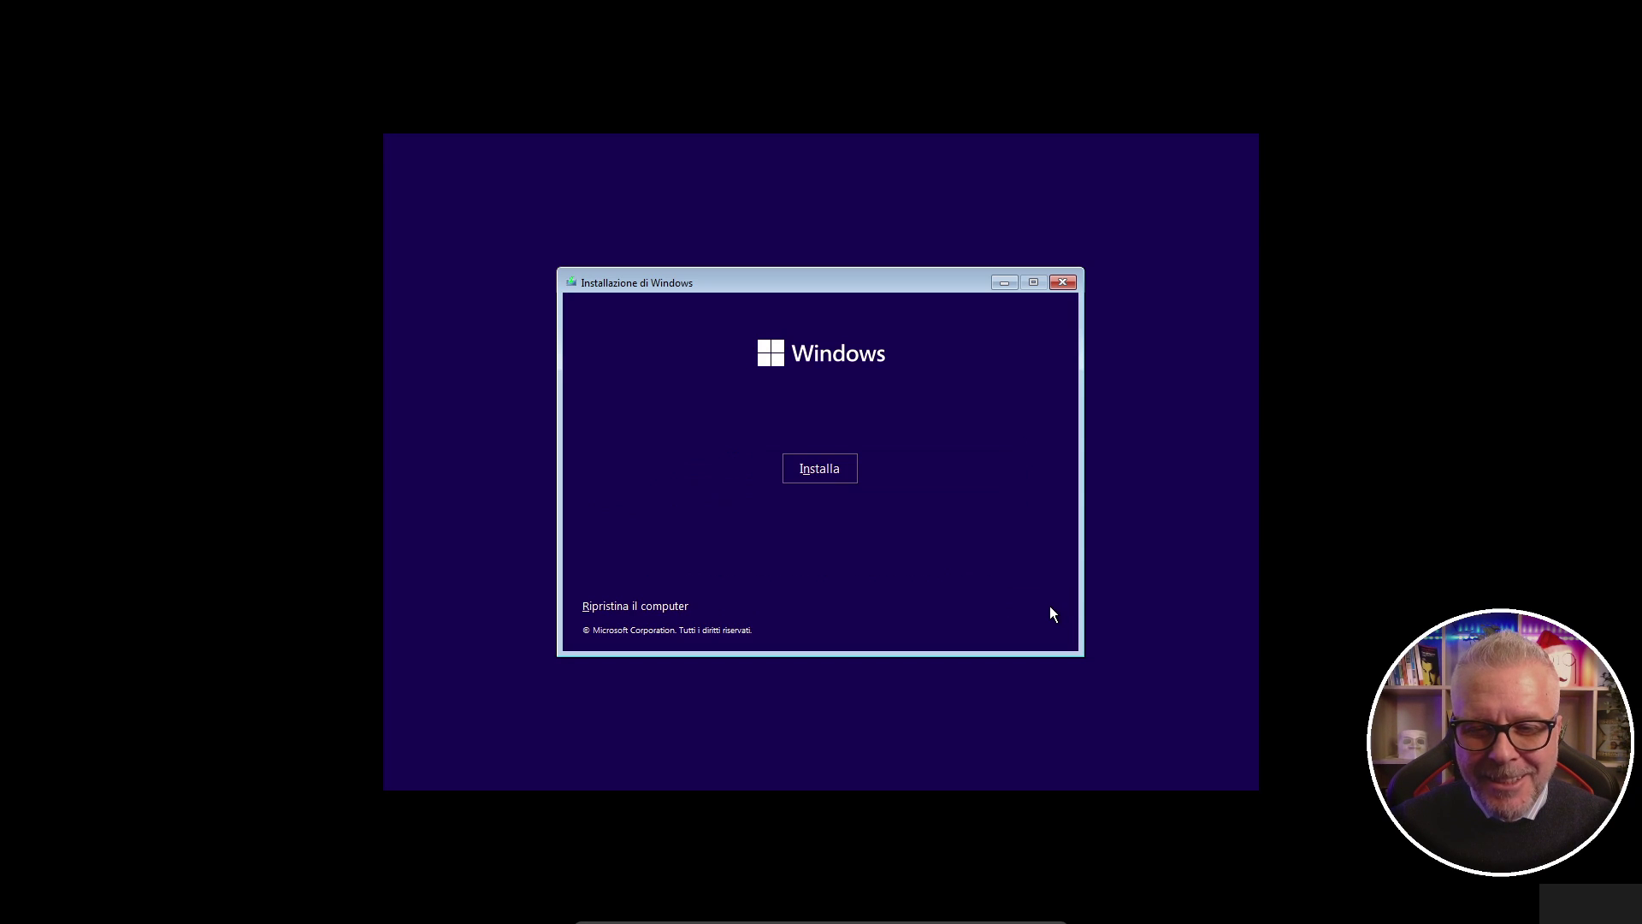
pyautogui.click(831, 470)
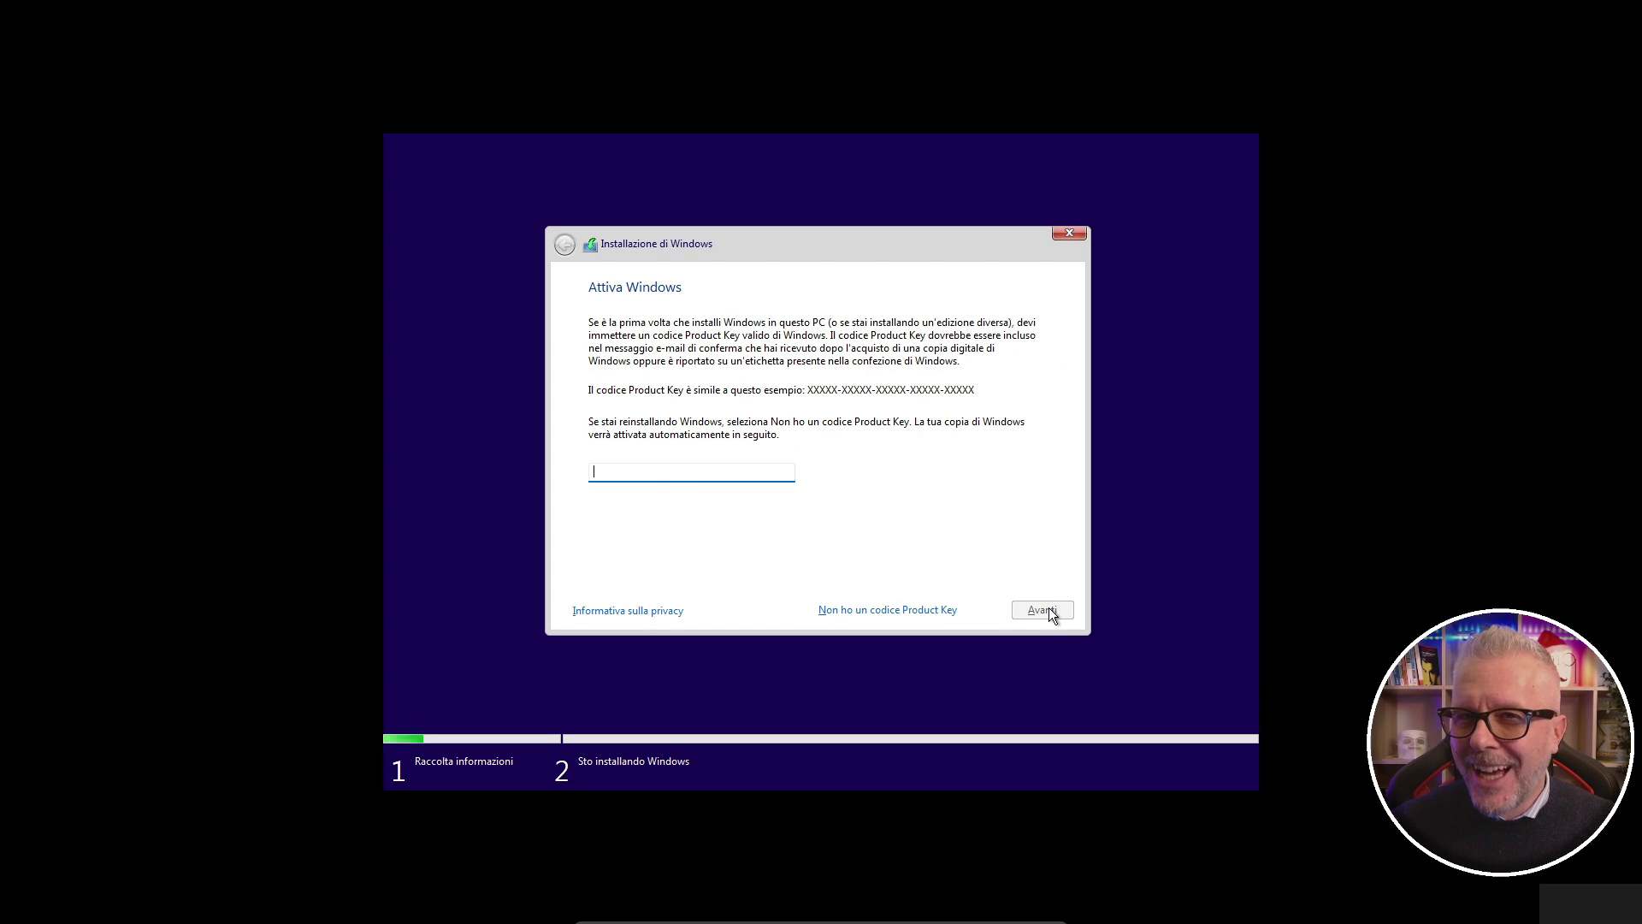
pyautogui.click(881, 609)
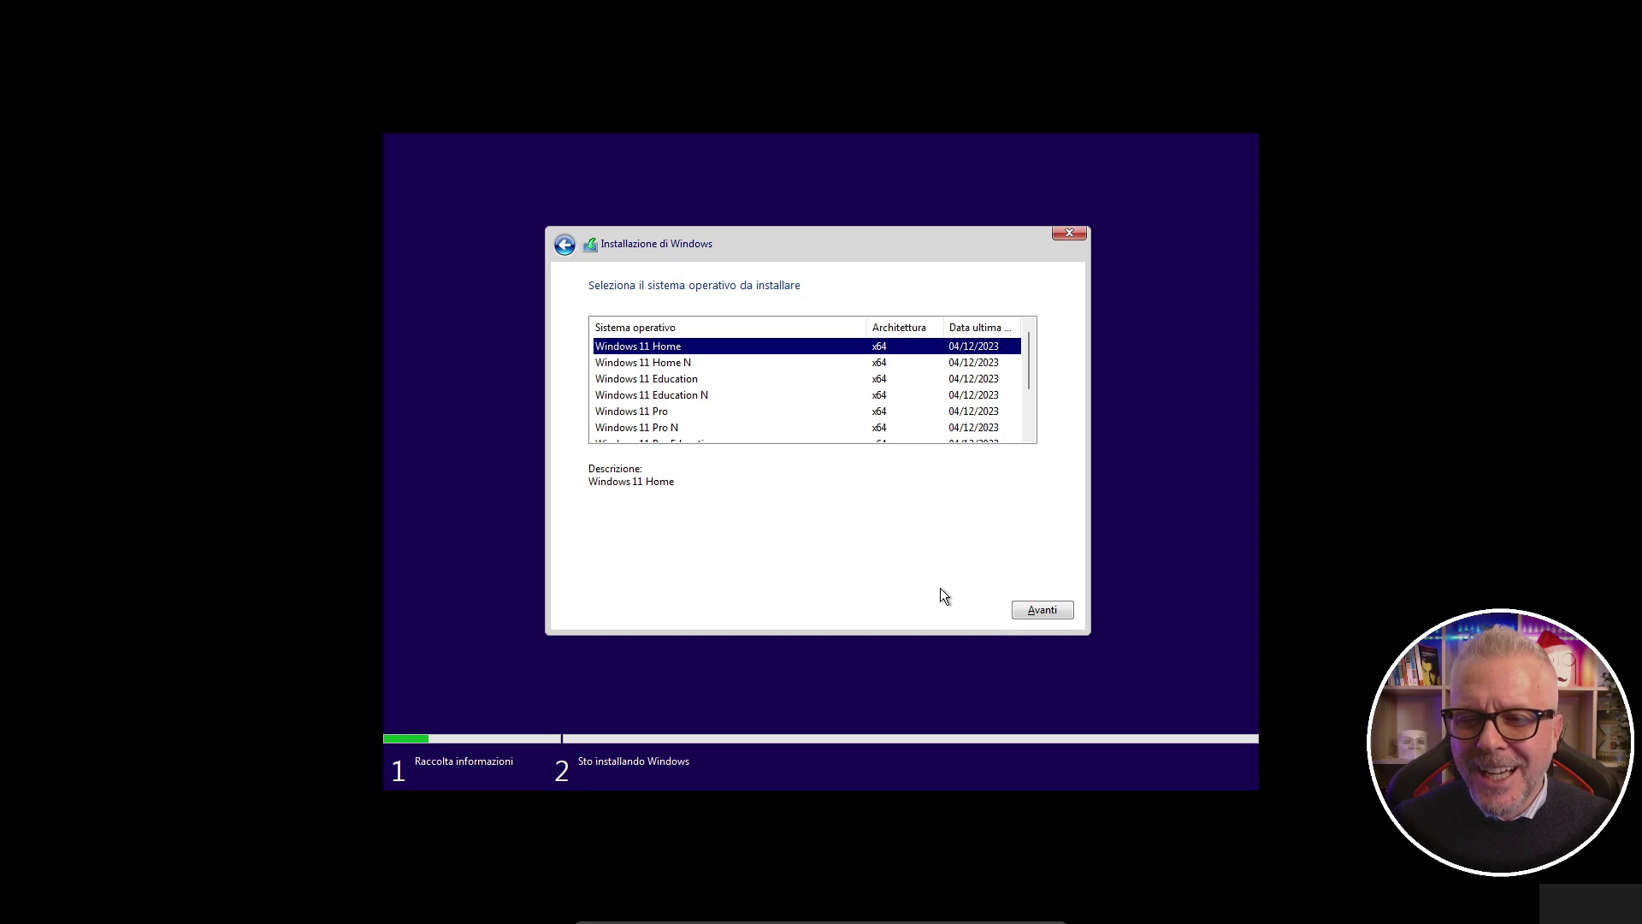
pyautogui.click(1053, 608)
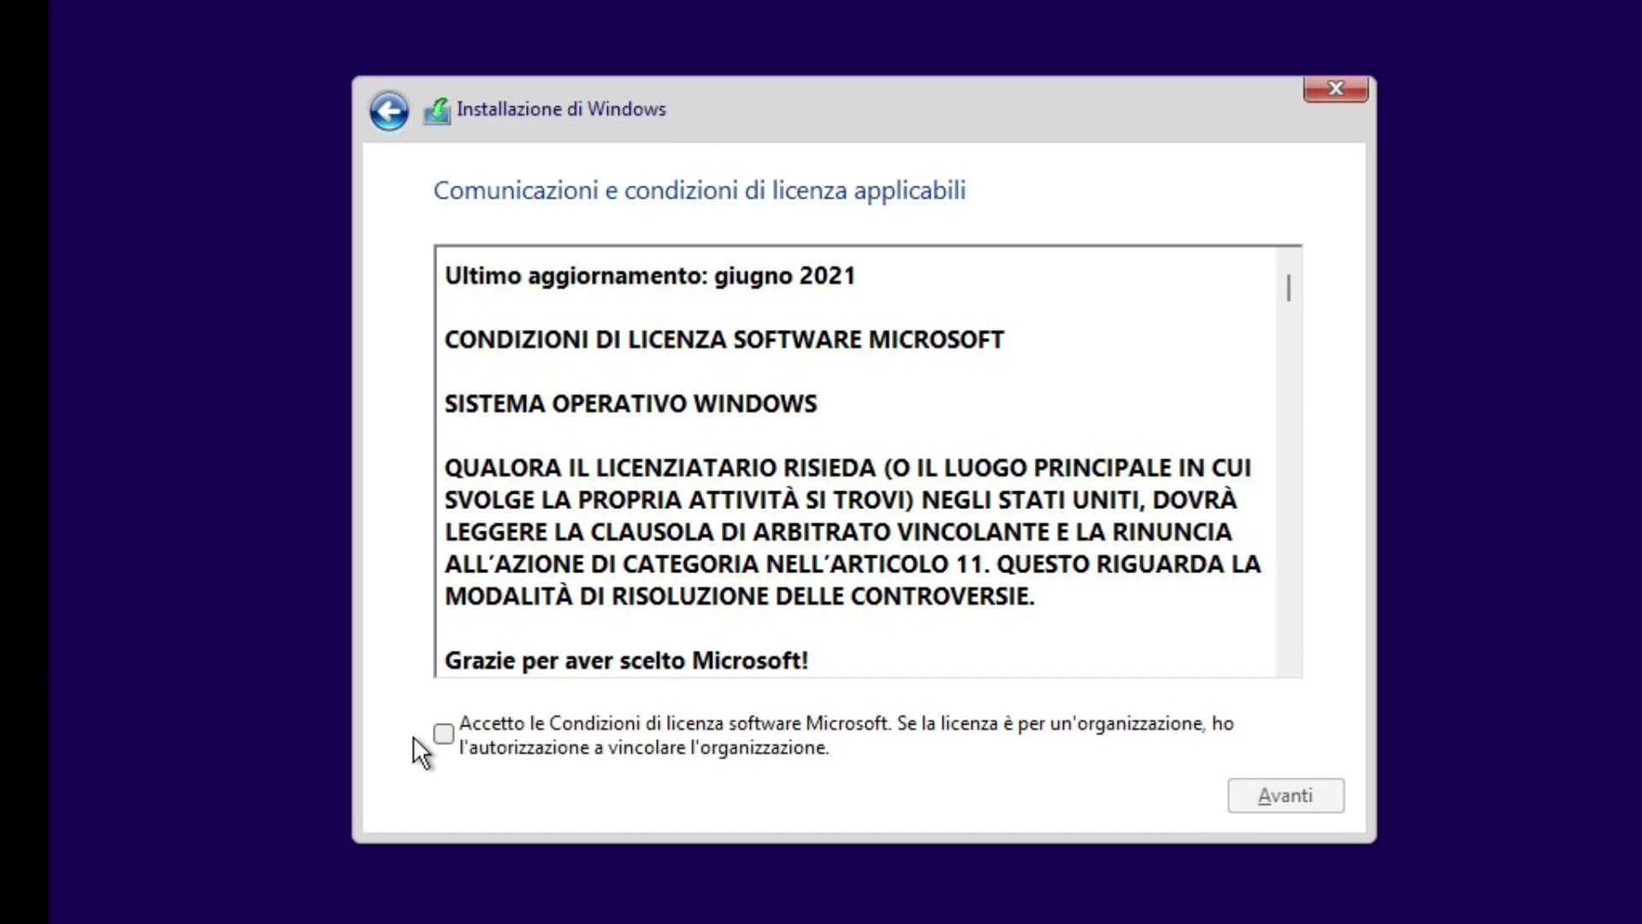
# Accept the Microsoft license terms and choose the custom installation that installs only Windows
pyautogui.click(444, 734)
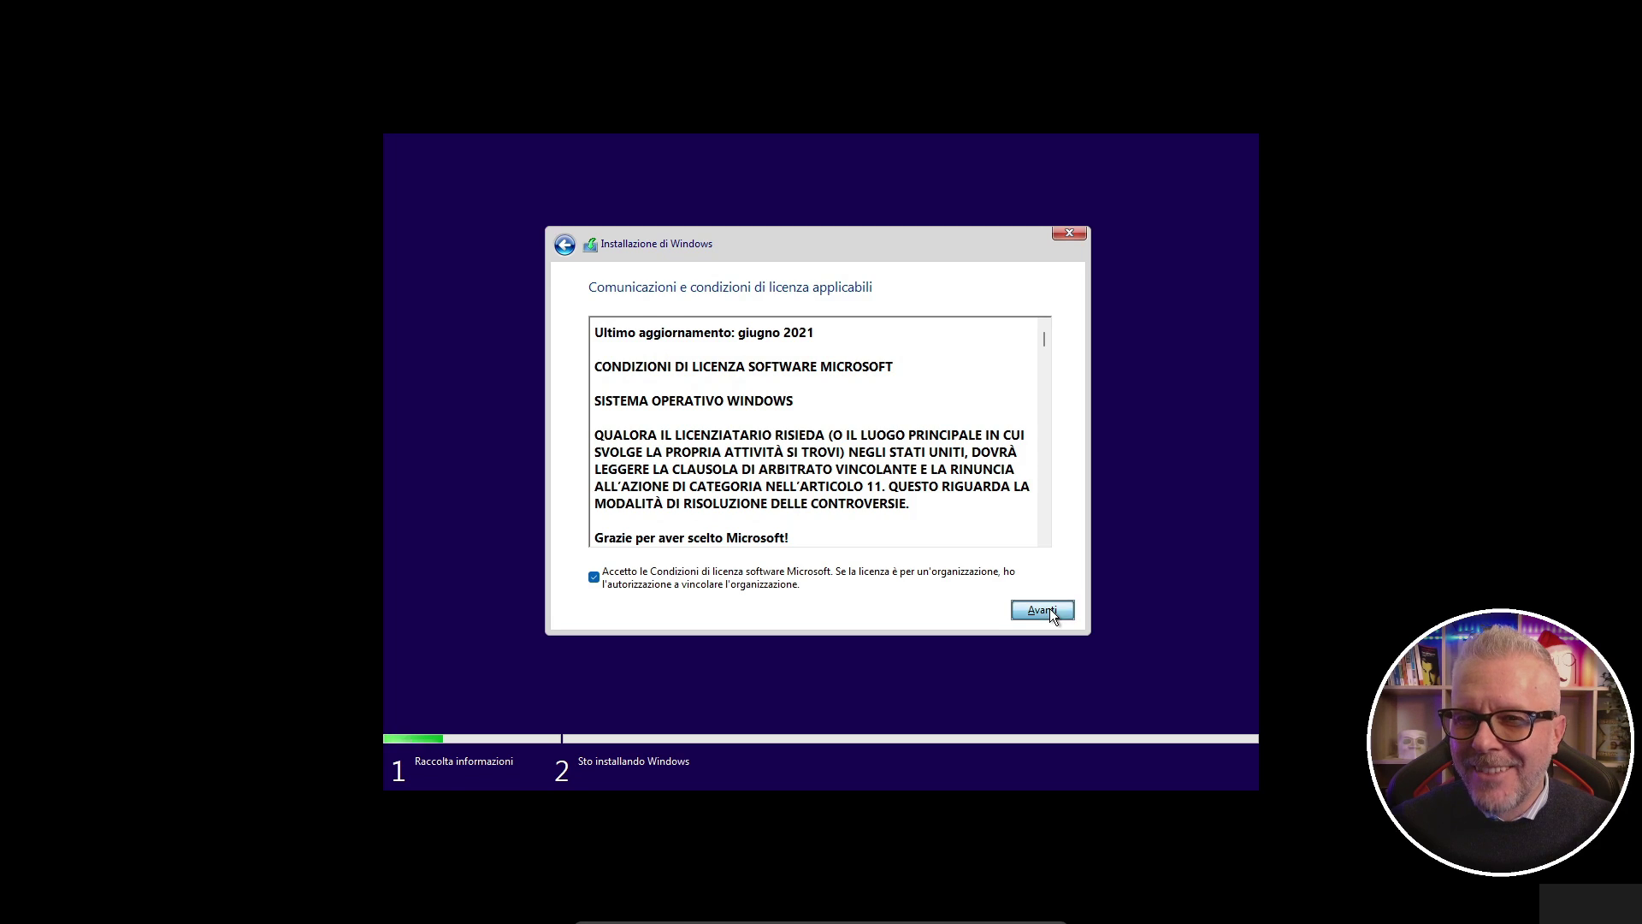
pyautogui.click(1050, 608)
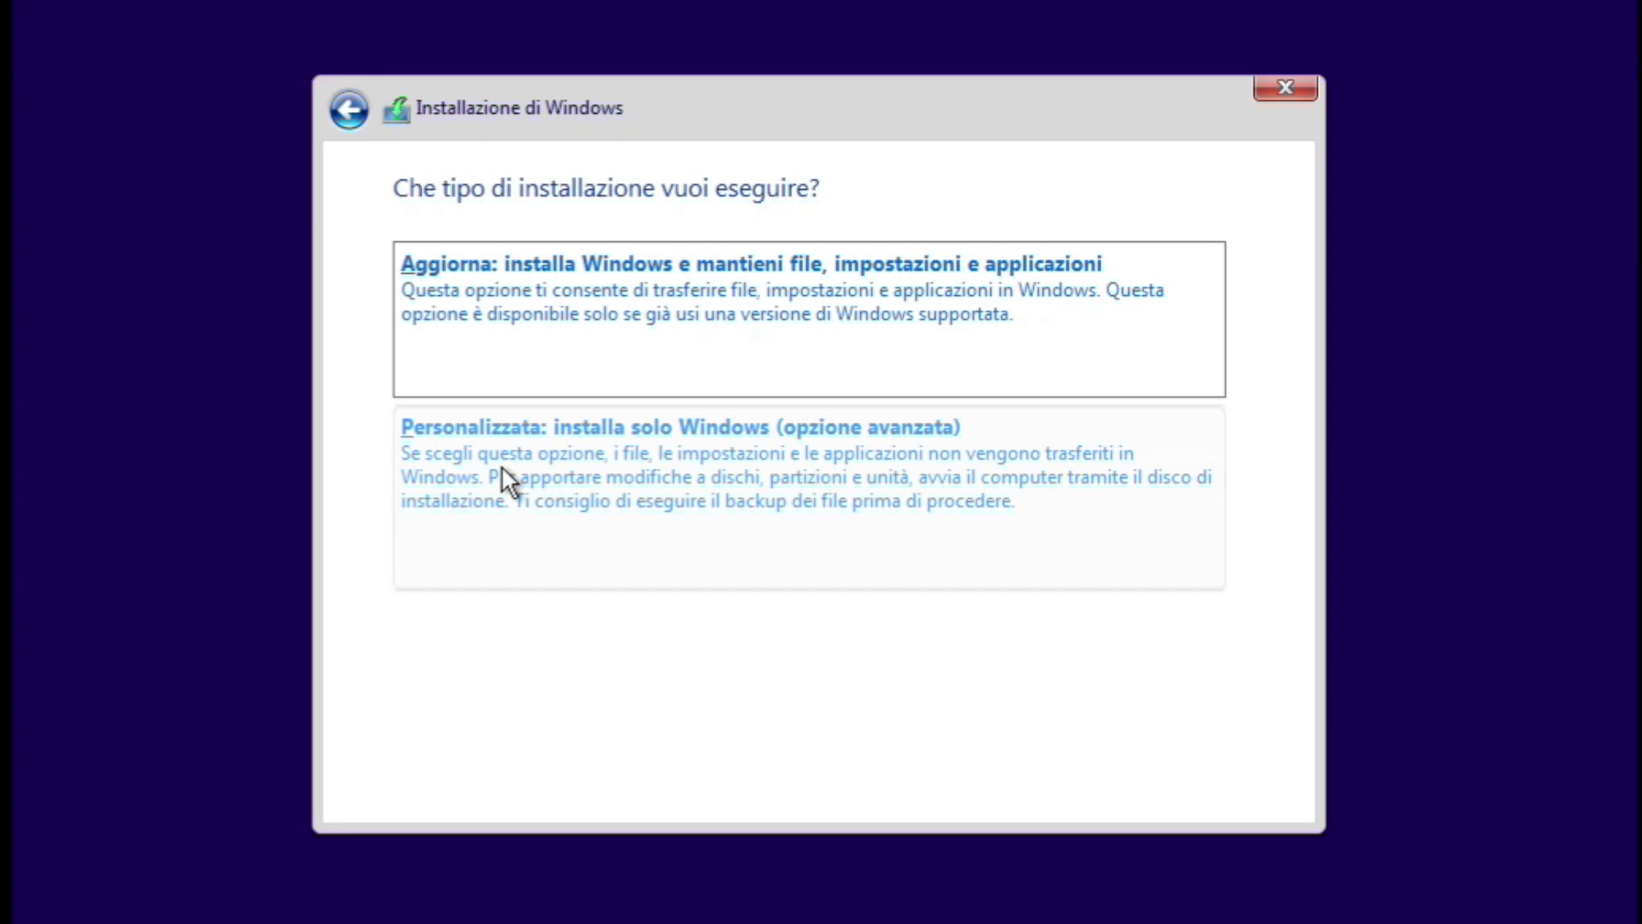
pyautogui.click(502, 468)
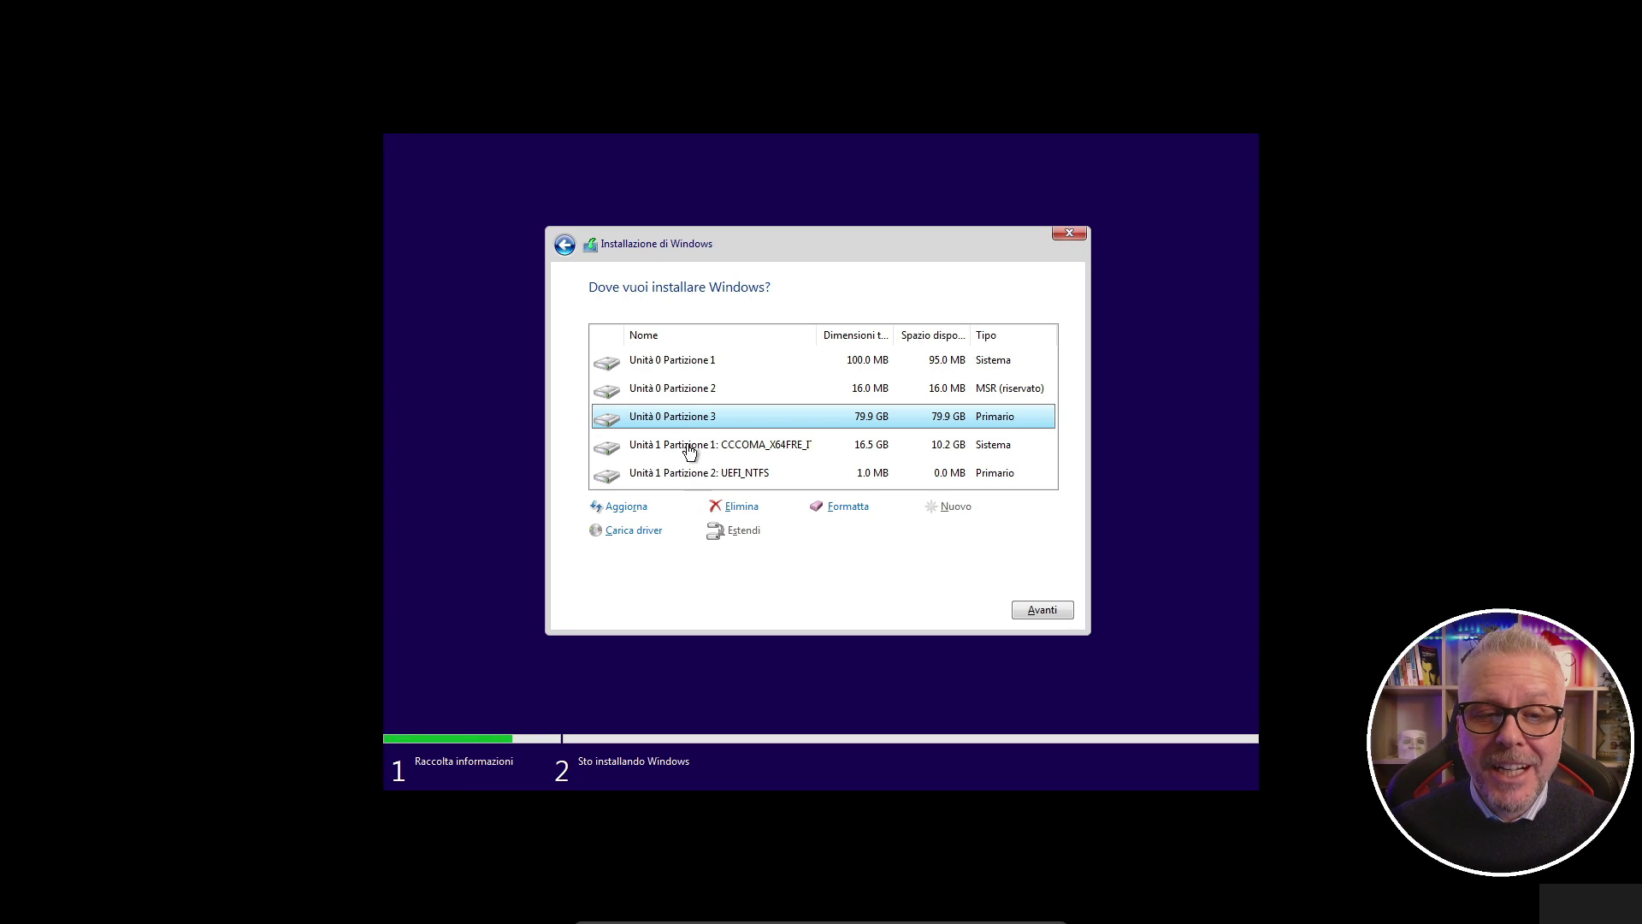
# Delete the 100 MB system partition and the 16 MB MSR reserved partition from drive 0
pyautogui.click(676, 361)
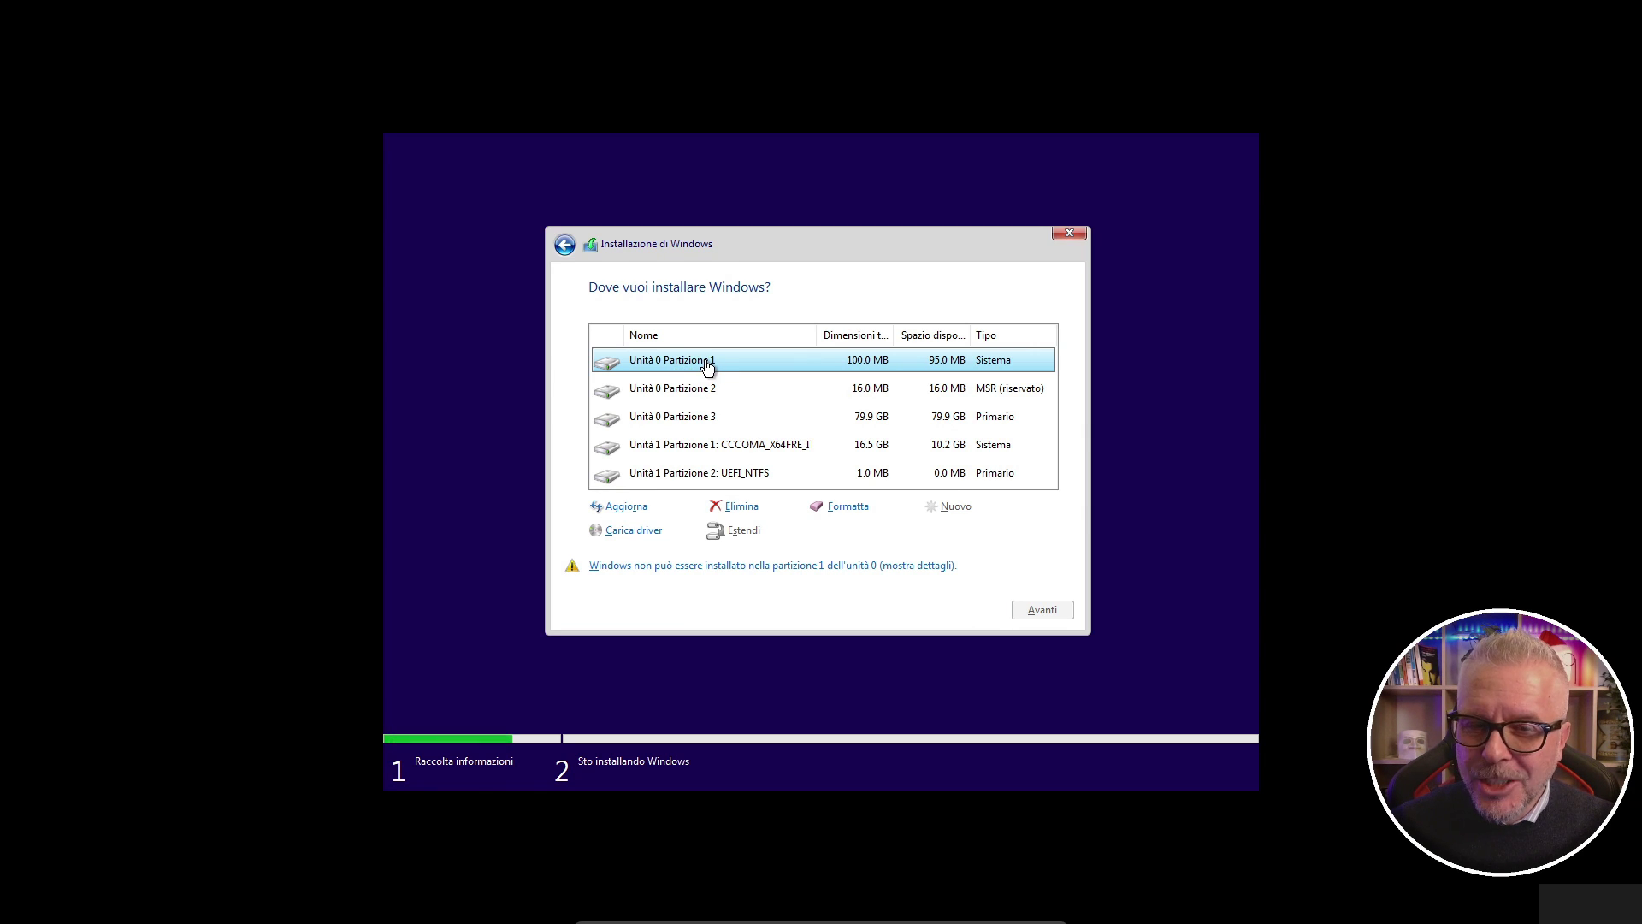
pyautogui.click(737, 510)
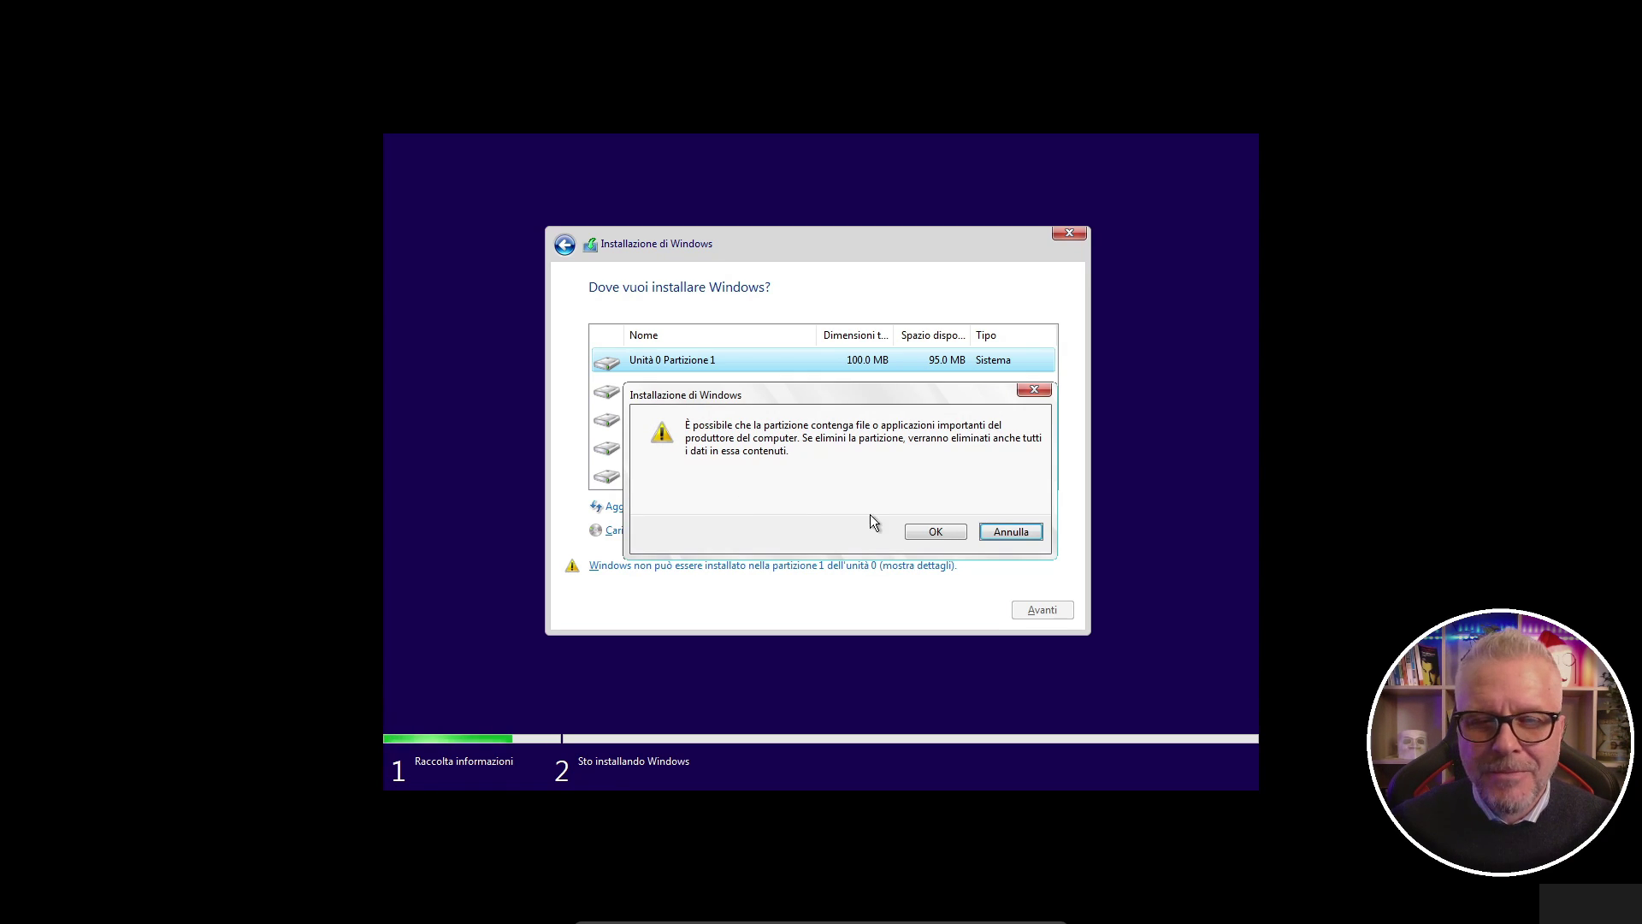
pyautogui.click(935, 532)
pyautogui.click(741, 396)
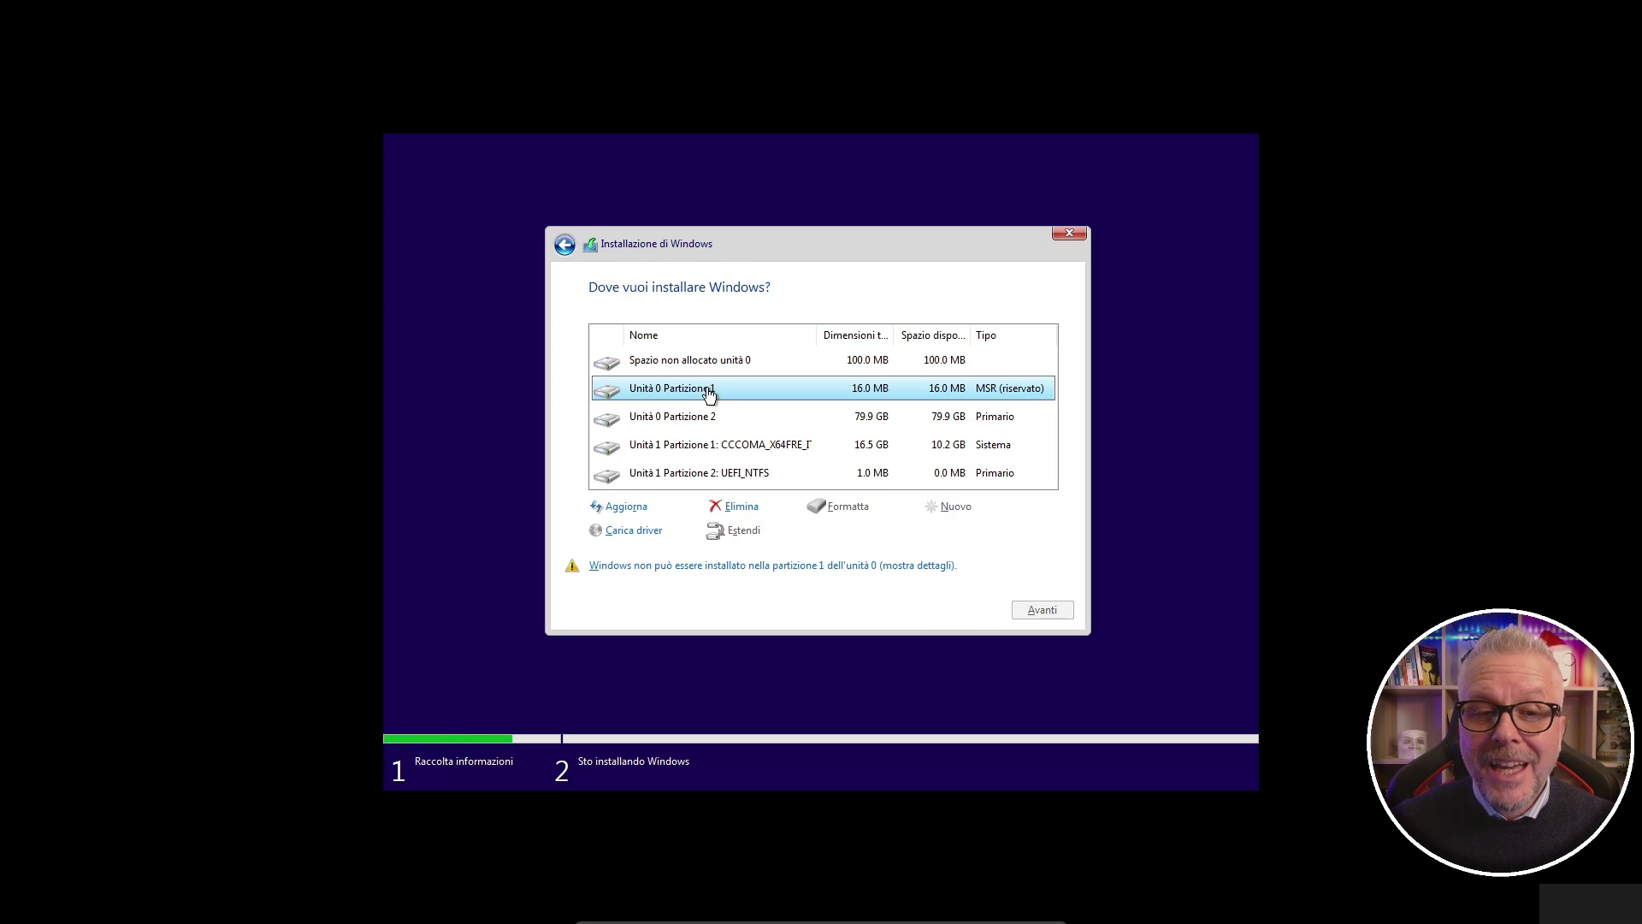
pyautogui.click(742, 507)
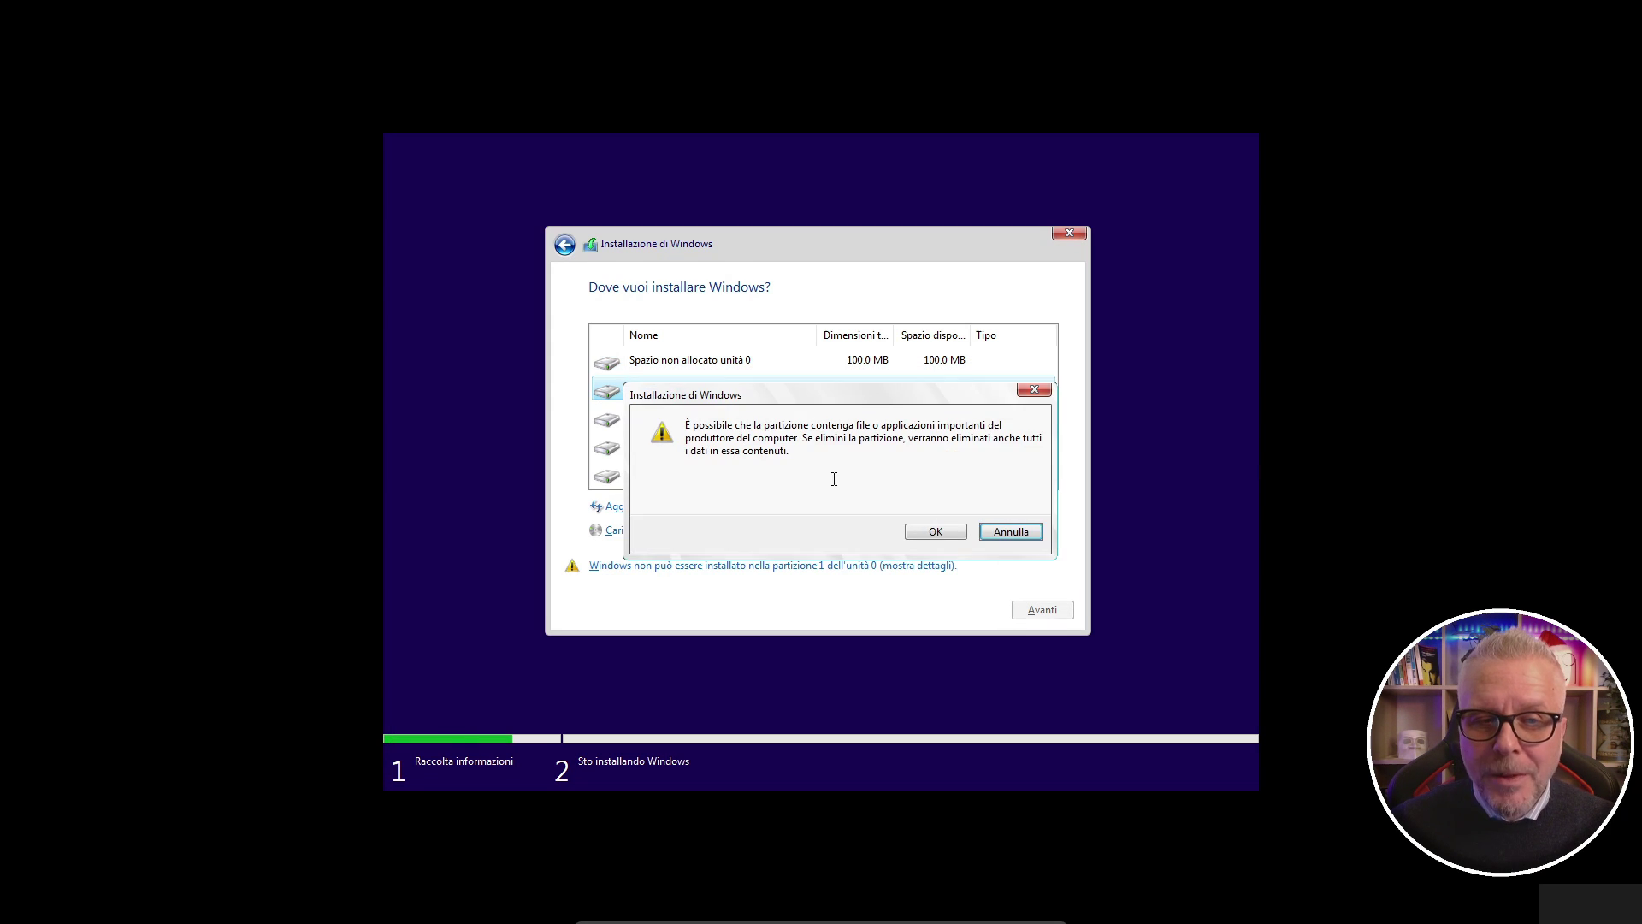
pyautogui.click(936, 532)
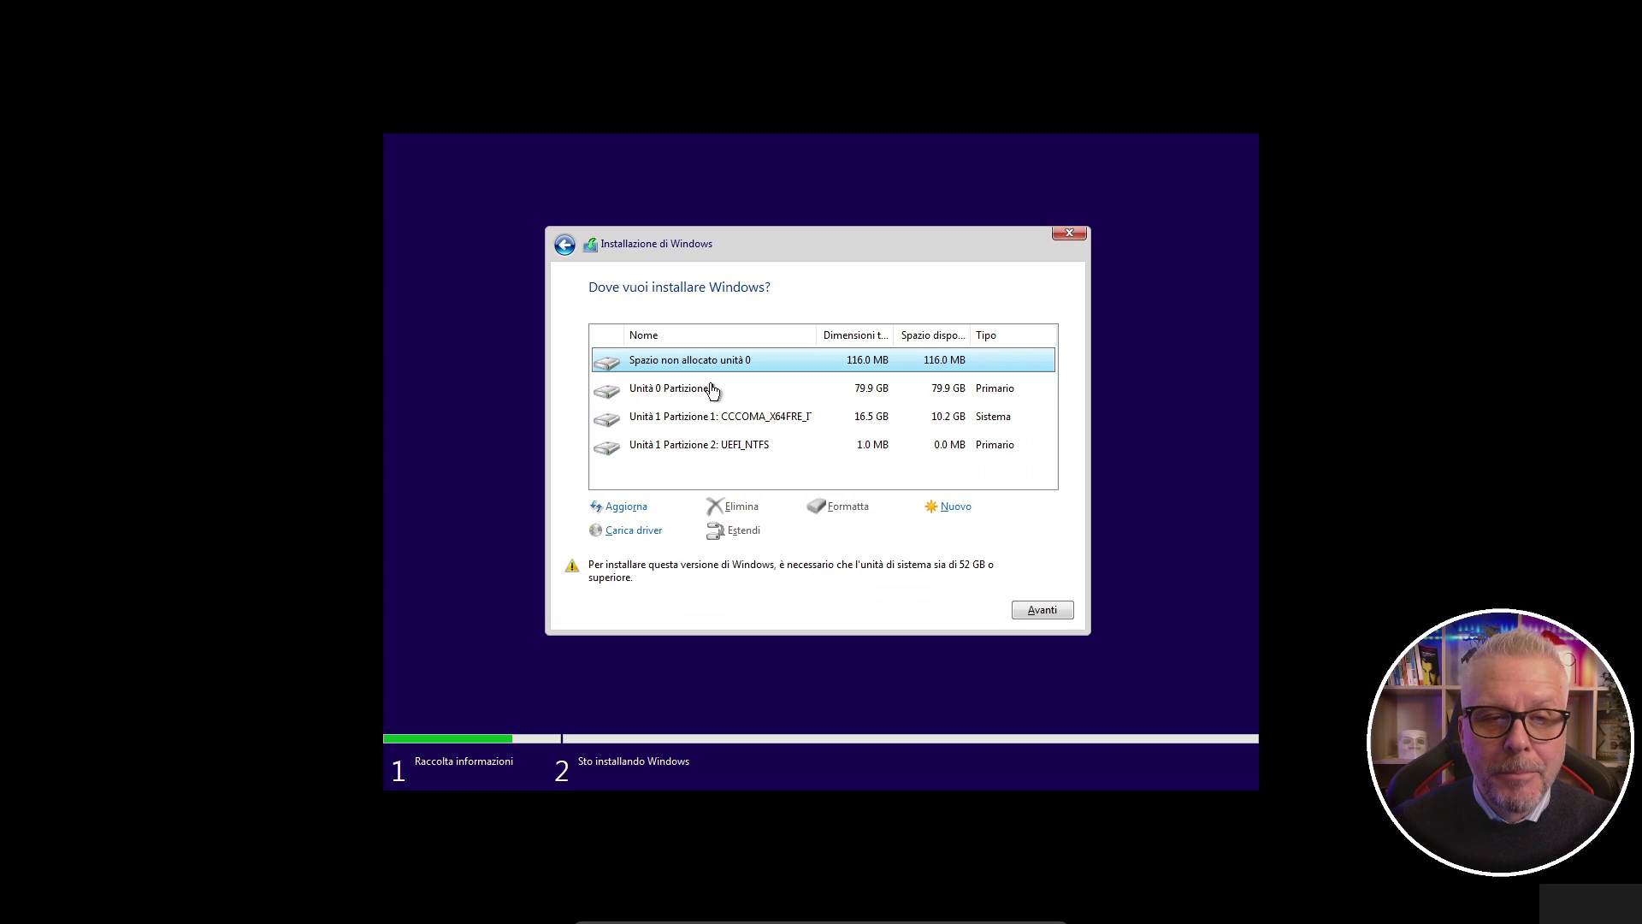
# Delete the 79.9 GB primary partition from drive 0 and start installing Windows in the drive's unallocated space
pyautogui.click(712, 390)
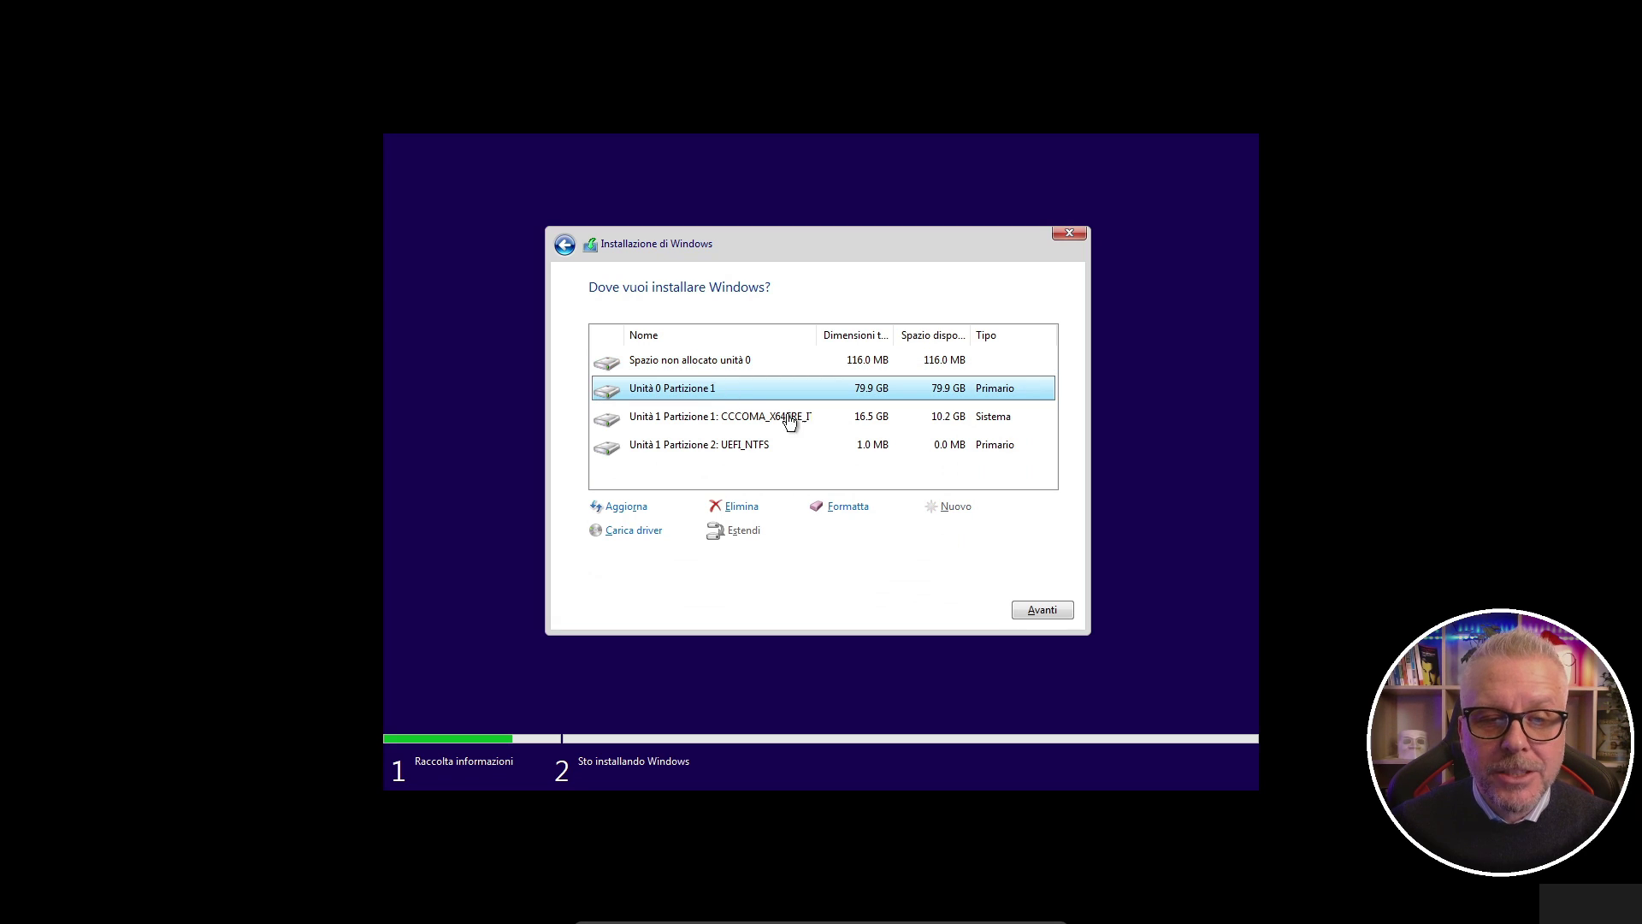
pyautogui.click(742, 508)
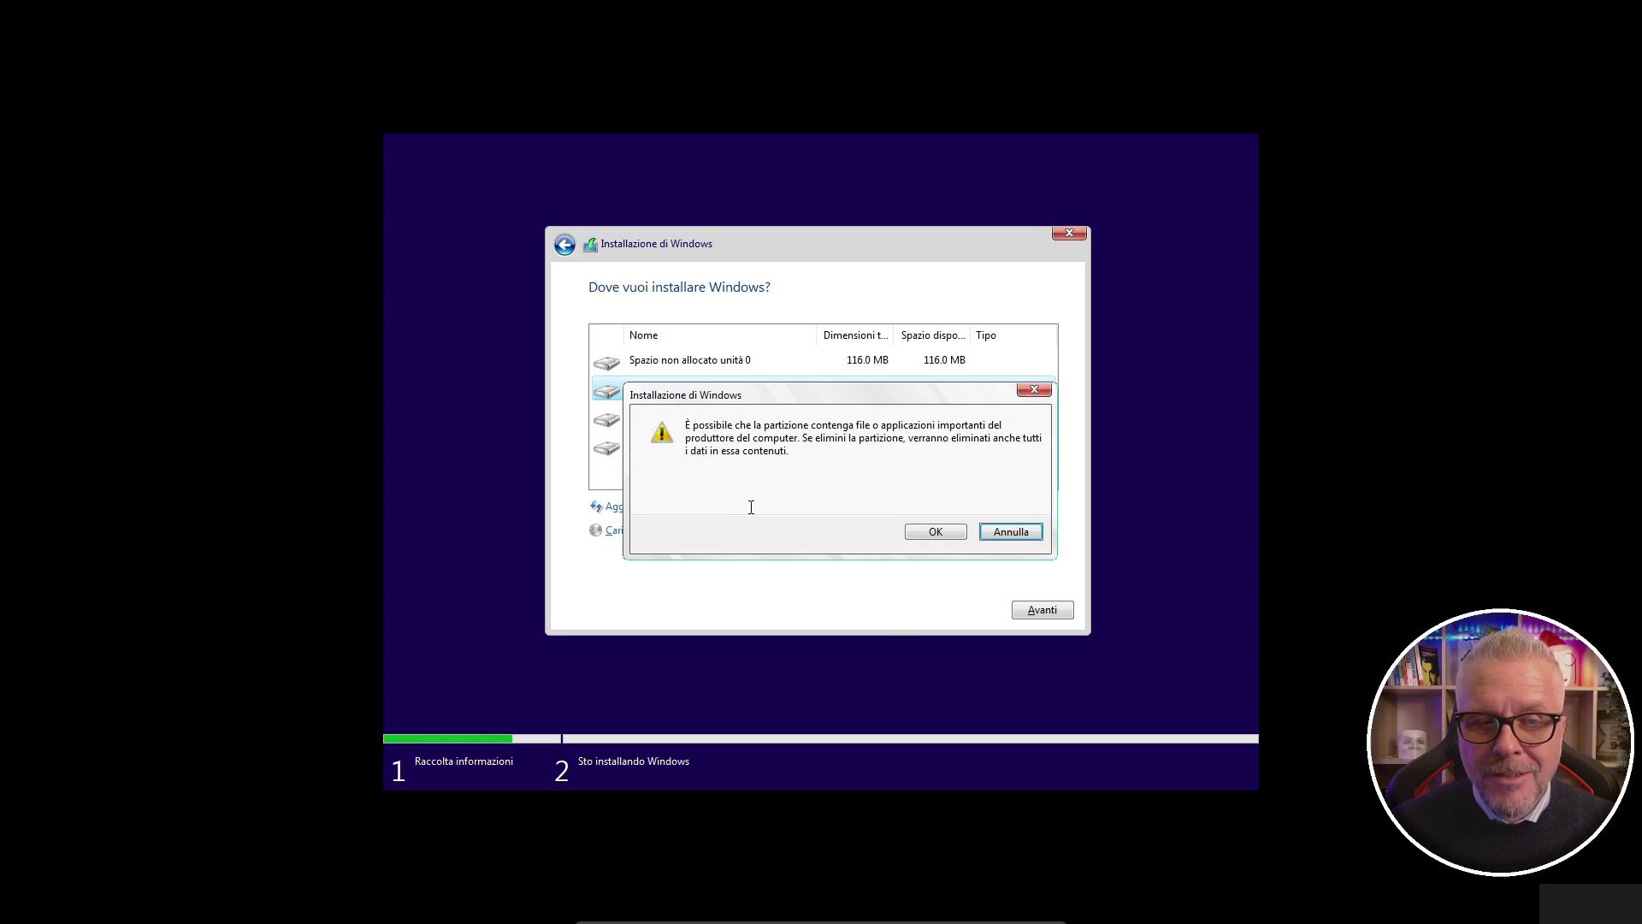
pyautogui.click(941, 532)
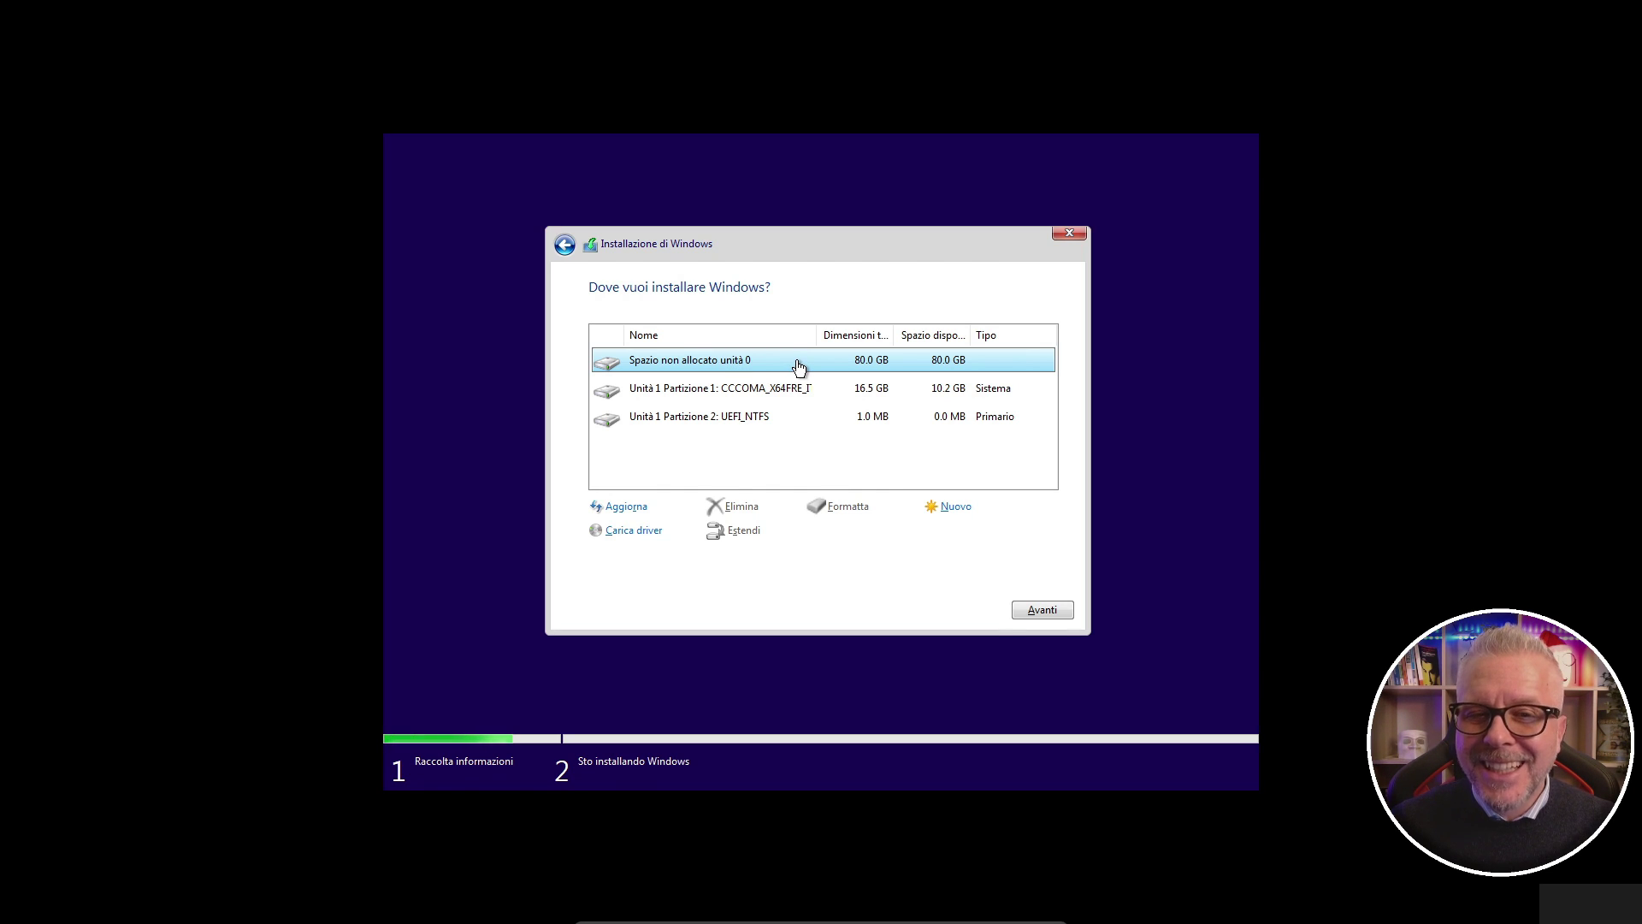
pyautogui.click(1041, 611)
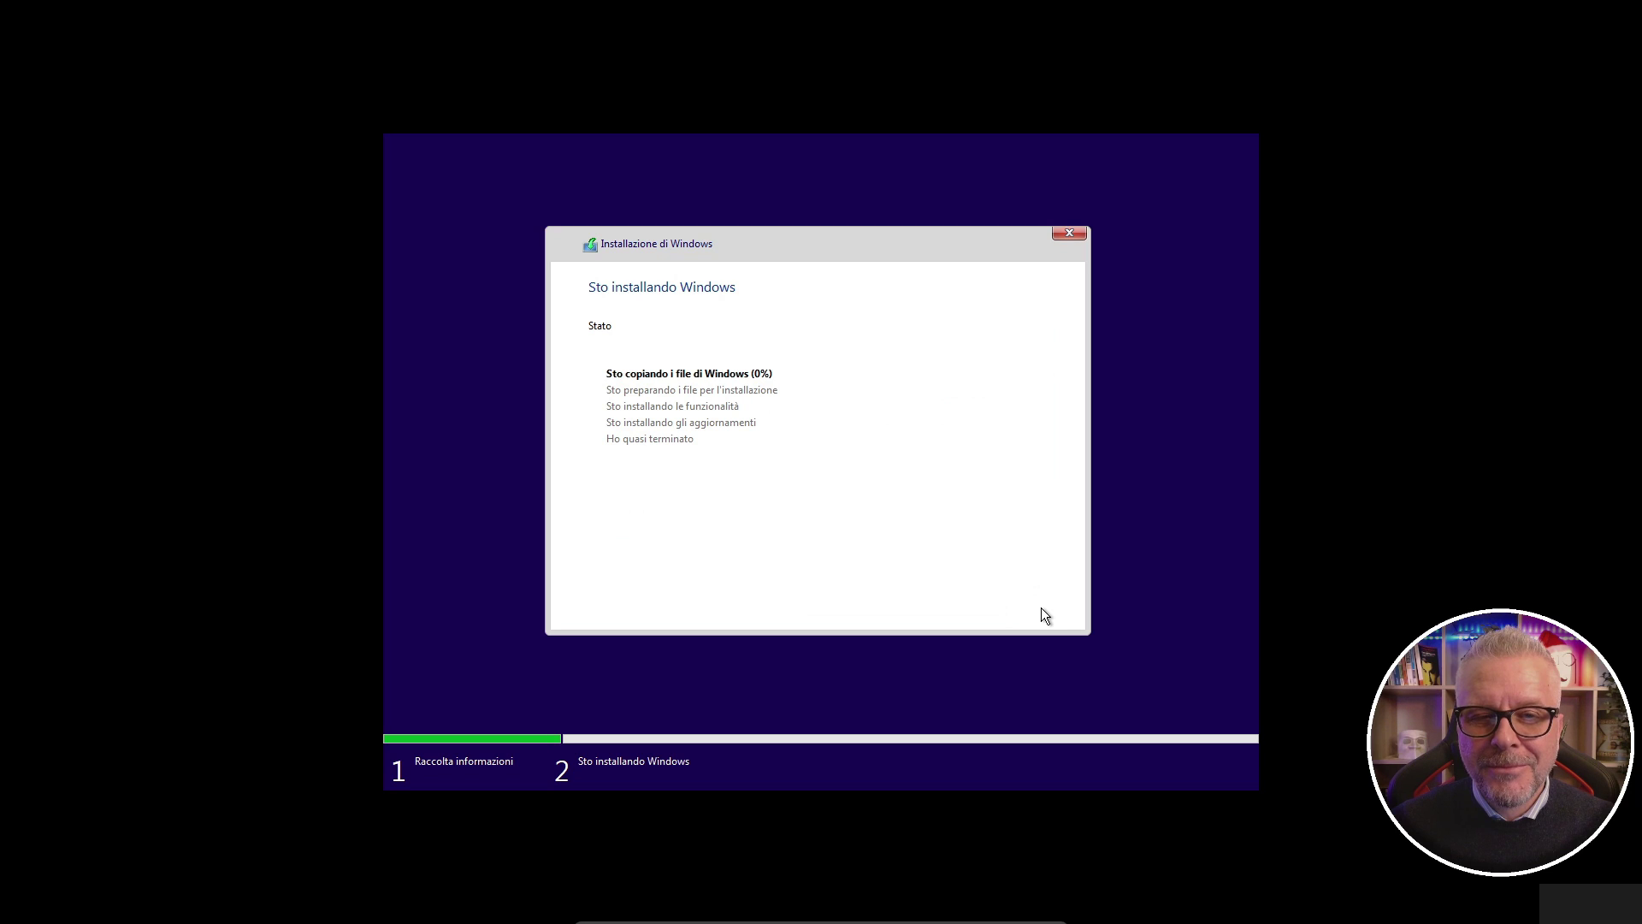